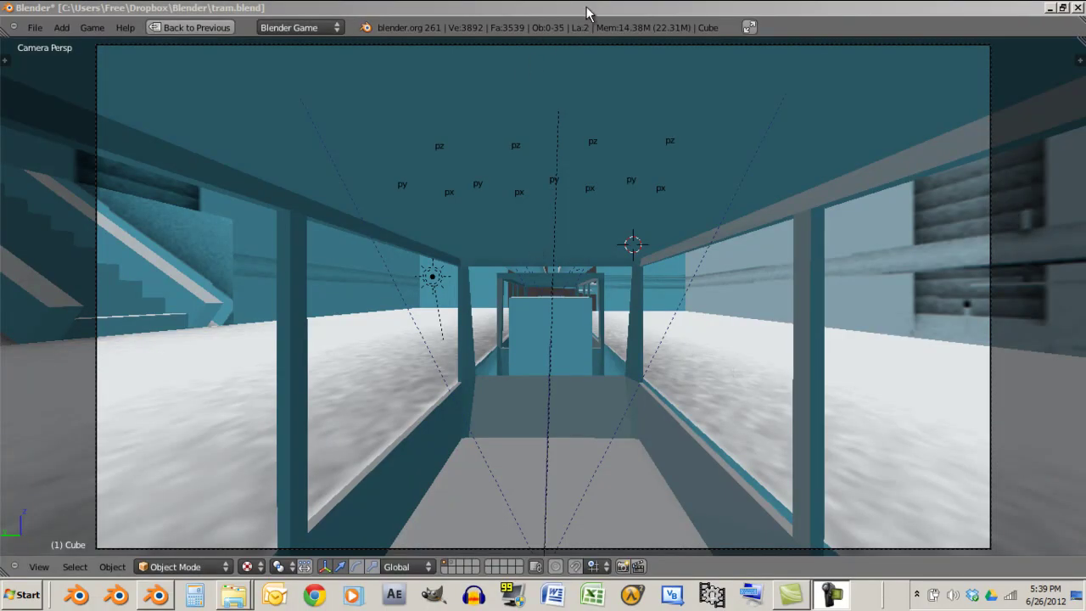
Look around the tram scene, then test-run the game from the camera view
left_click(586, 9)
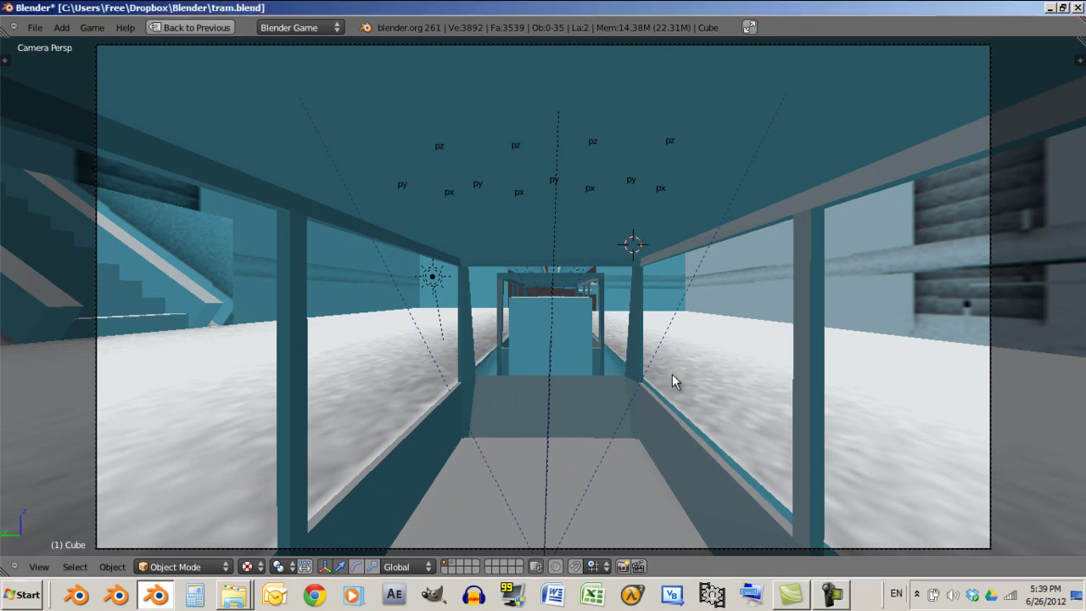
key("KP_0")
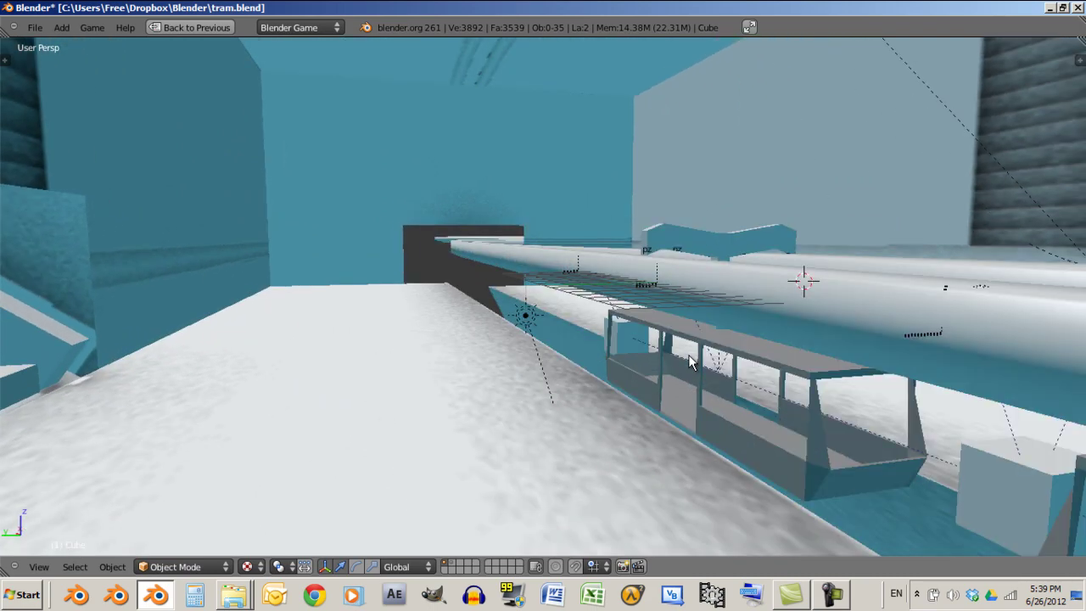
middle_click_drag(689, 360, 601, 375)
key("KP_0")
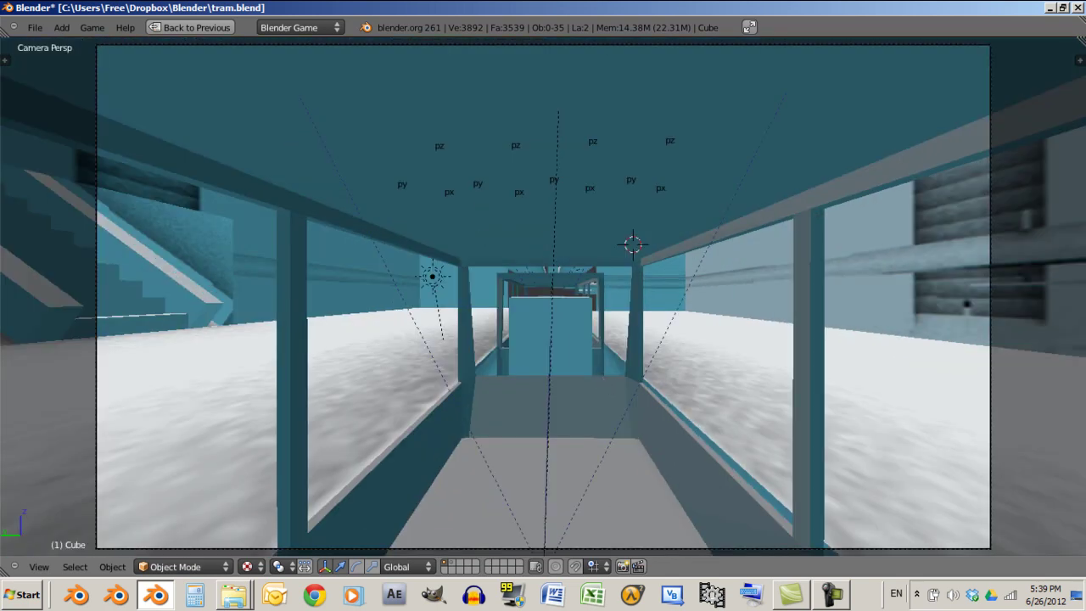
key("p")
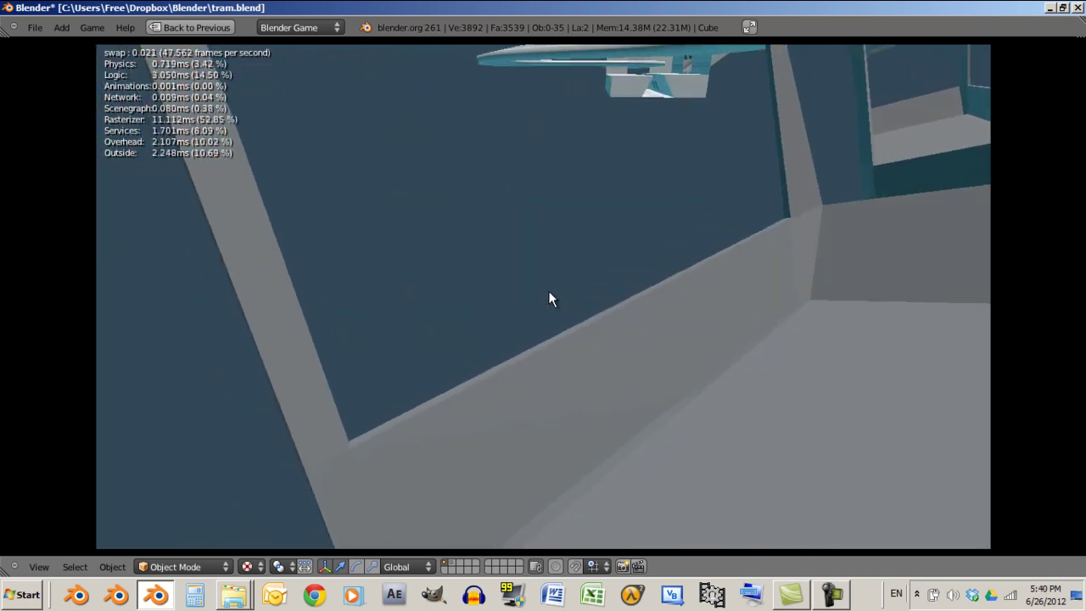
key("Escape")
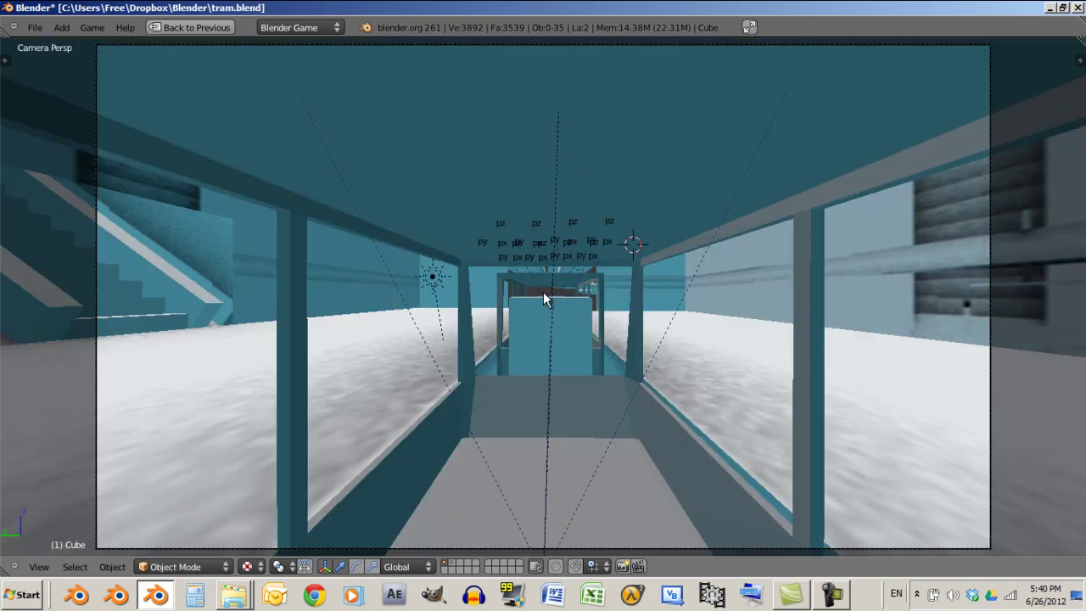
Run the game again in wireframe, then save tram.blend
key("z")
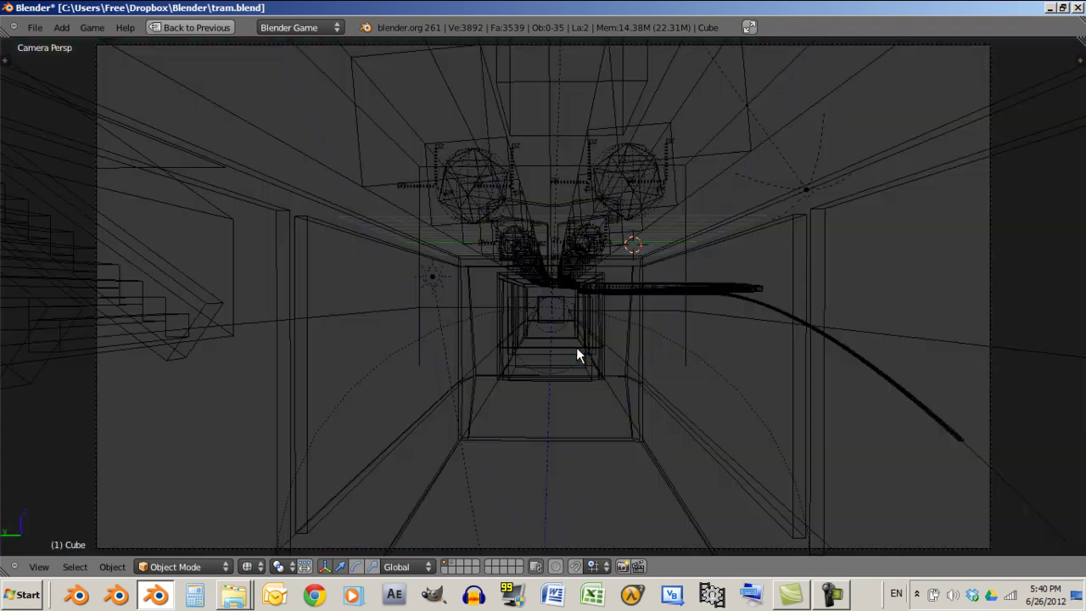
key("p")
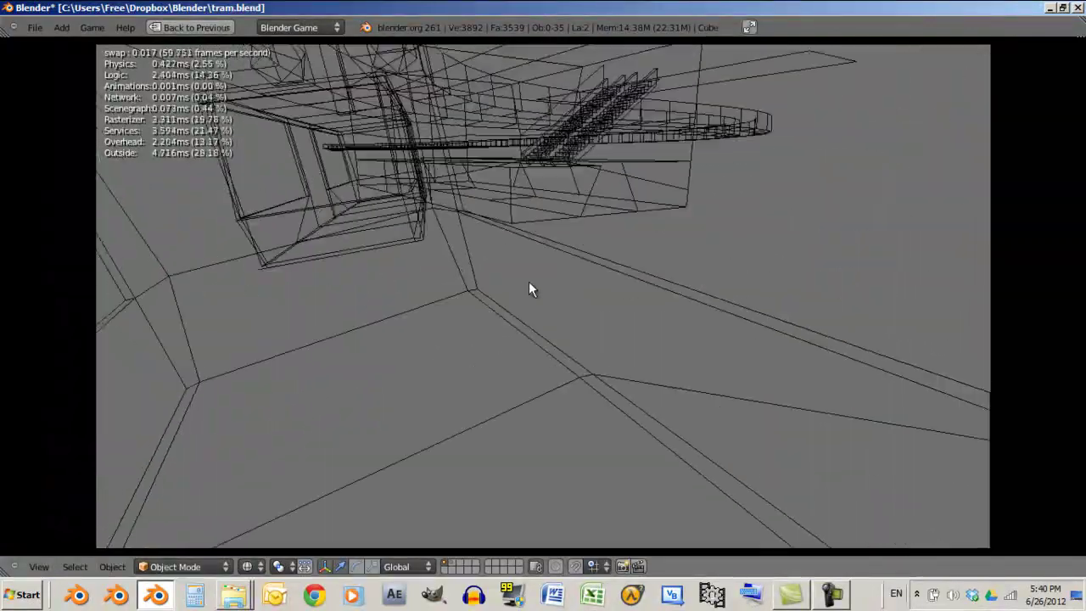
key("Escape")
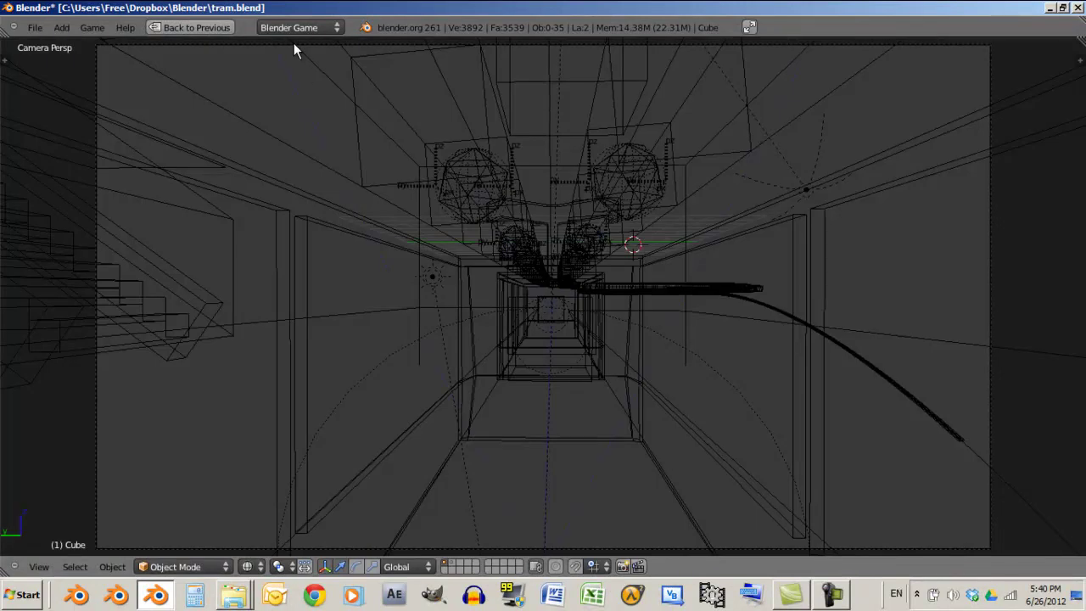
key("ctrl+s")
Confirm the save and load a fresh default scene, closing User Preferences
left_click(492, 433)
left_click(38, 31)
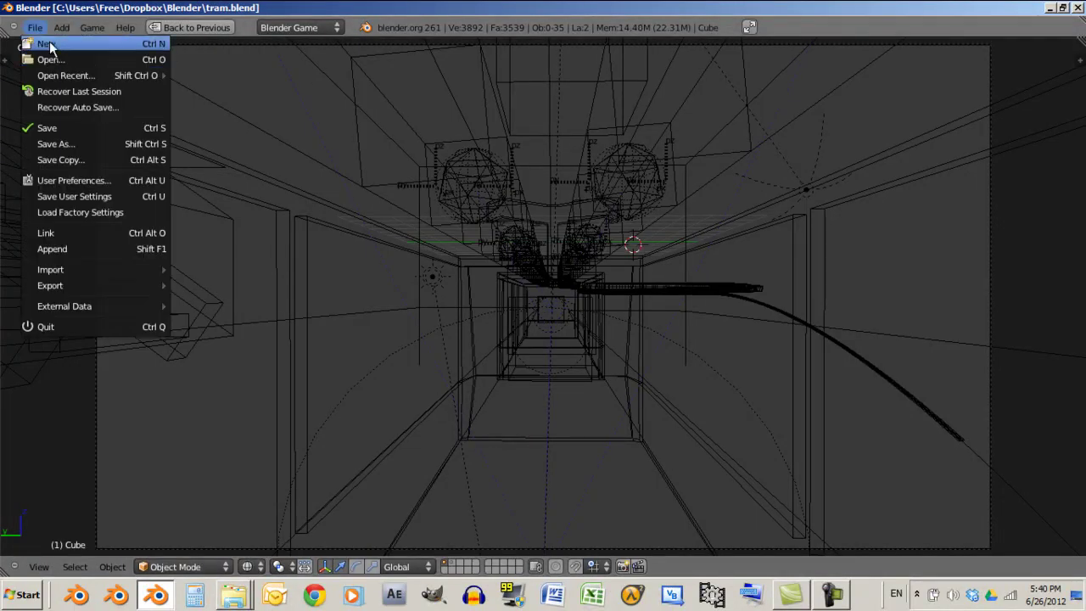
key("Return")
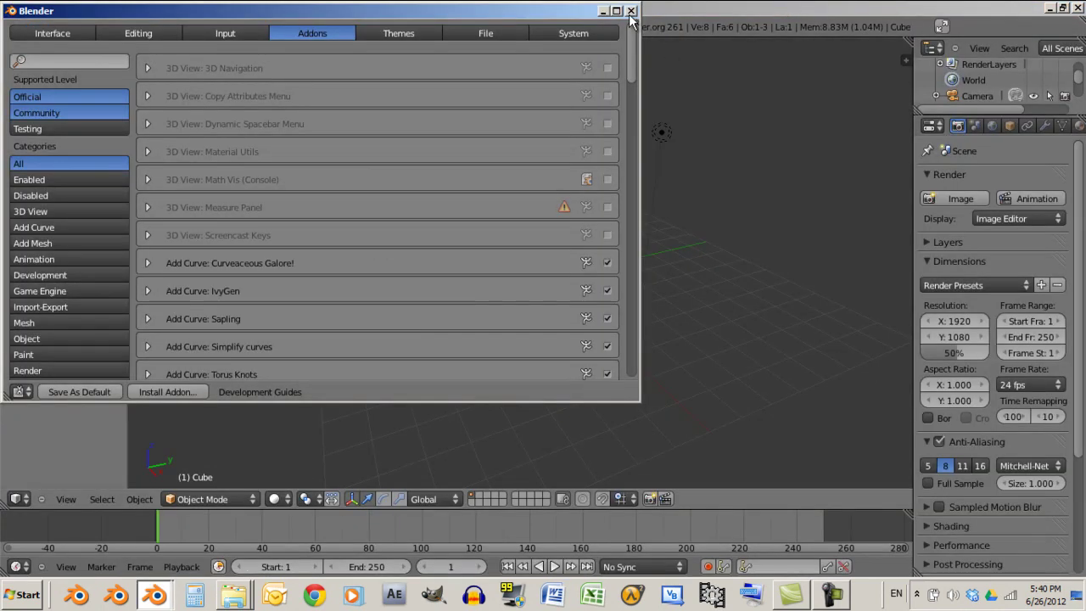
left_click(631, 11)
View the default cube in Front Ortho as wireframe
middle_click_drag(533, 397, 524, 358)
key("KP_5")
key("KP_1")
key("z")
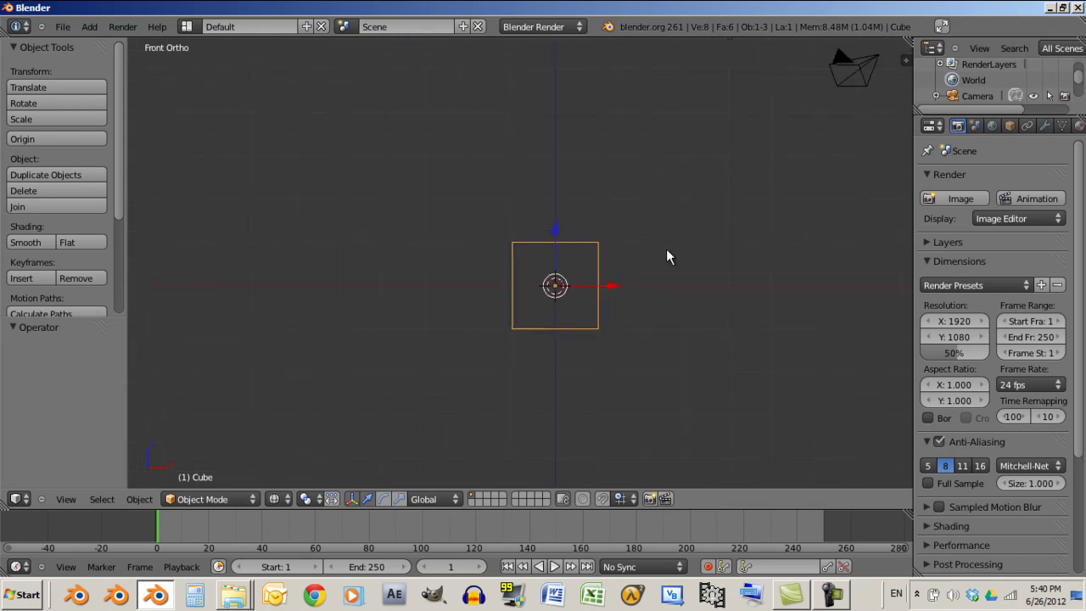
In Edit Mode, move the cube 3 units left and duplicate it to X 6
key("Tab")
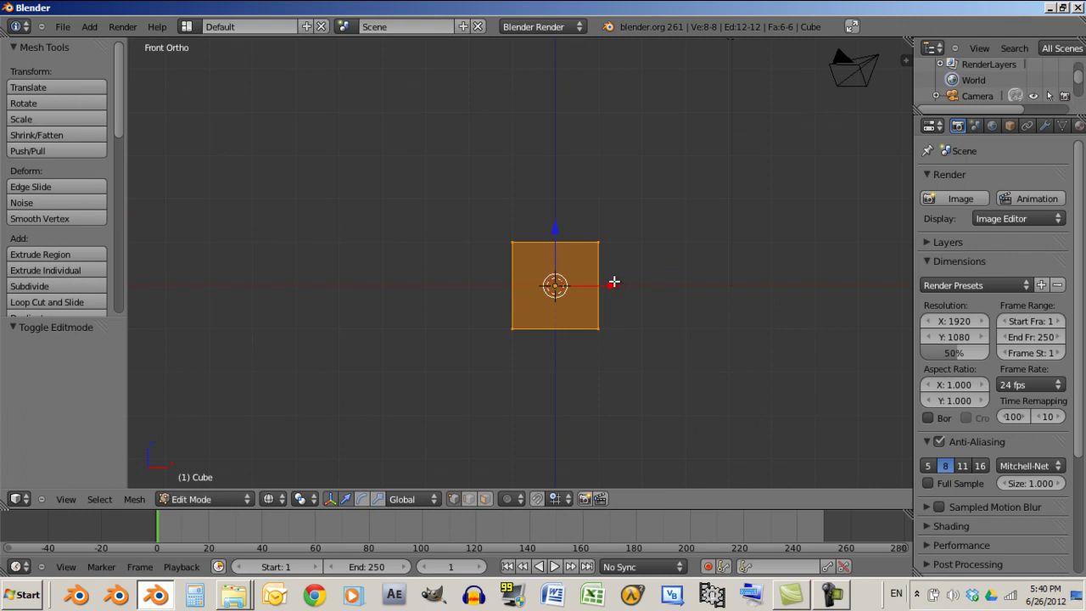
left_click_drag(599, 289, 464, 346)
key("shift+d")
right_click(535, 306)
left_click_drag(482, 290, 734, 285)
Delete the two opposite end faces of each box
middle_click_drag(684, 286, 528, 396)
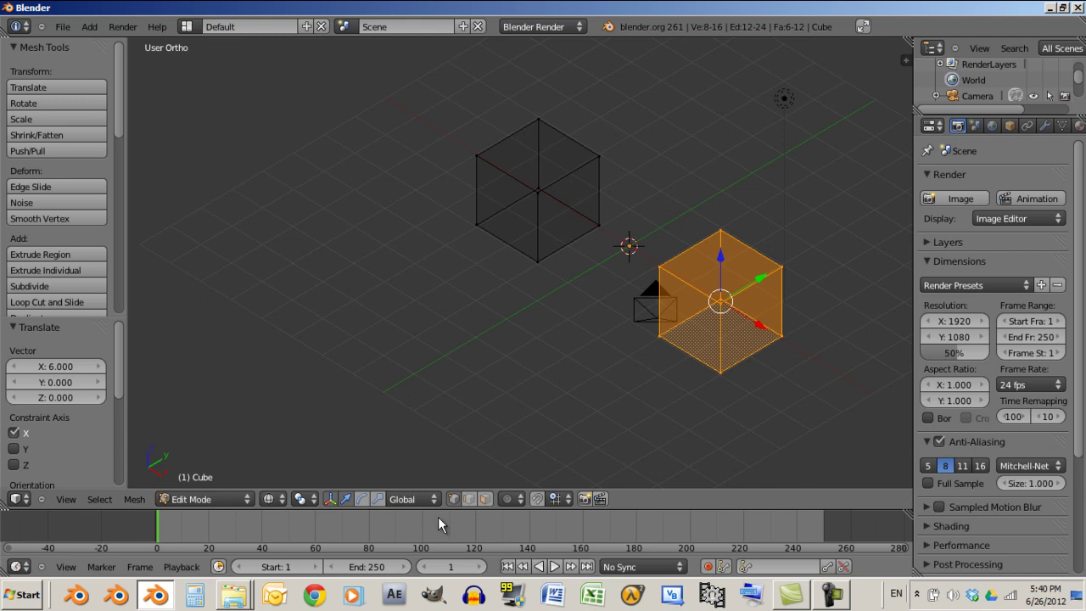
left_click(487, 499)
right_click(534, 232)
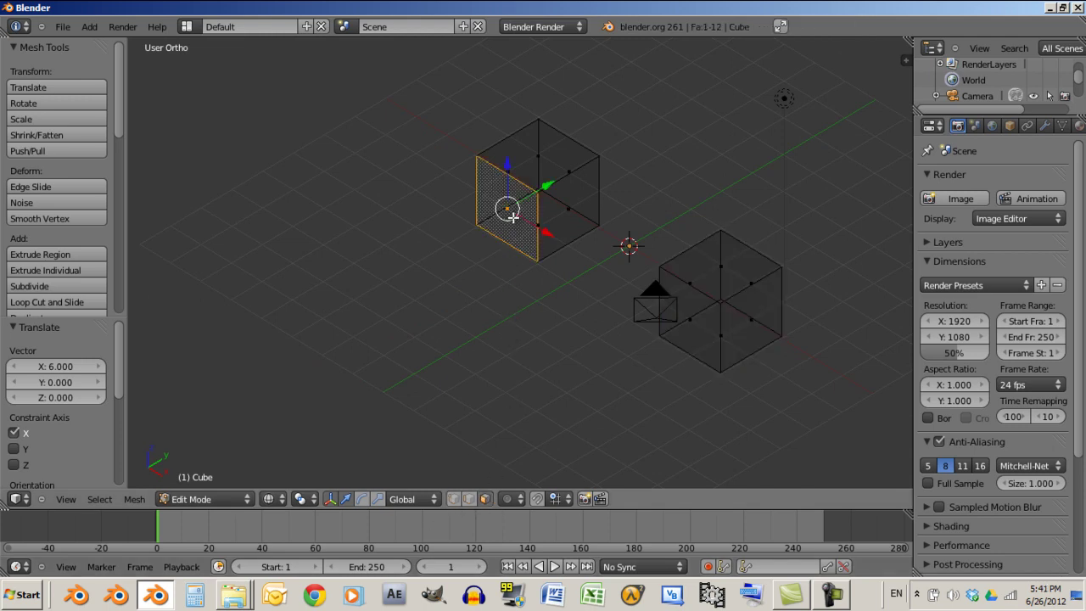
right_click(702, 339, "shift")
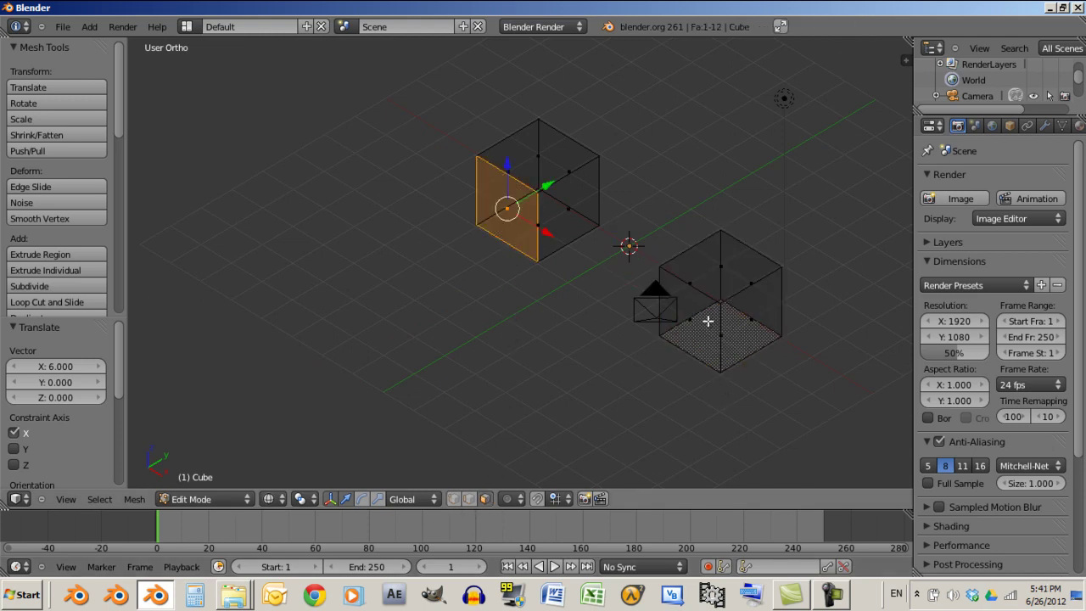
right_click(754, 274, "shift")
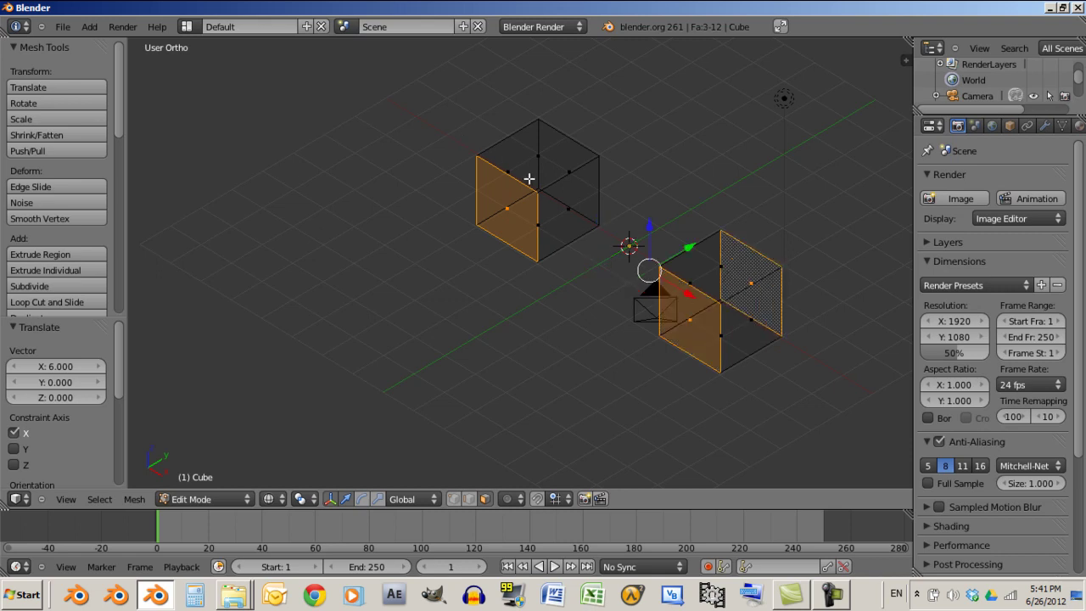
right_click(564, 184, "shift")
middle_click_drag(531, 285, 760, 284)
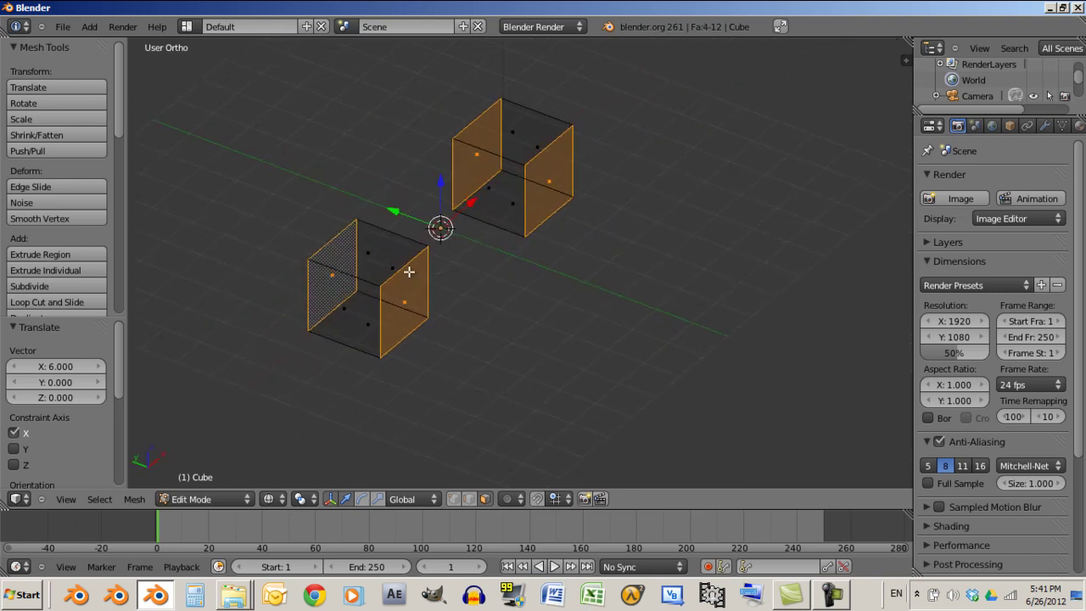
key("x")
left_click(378, 301)
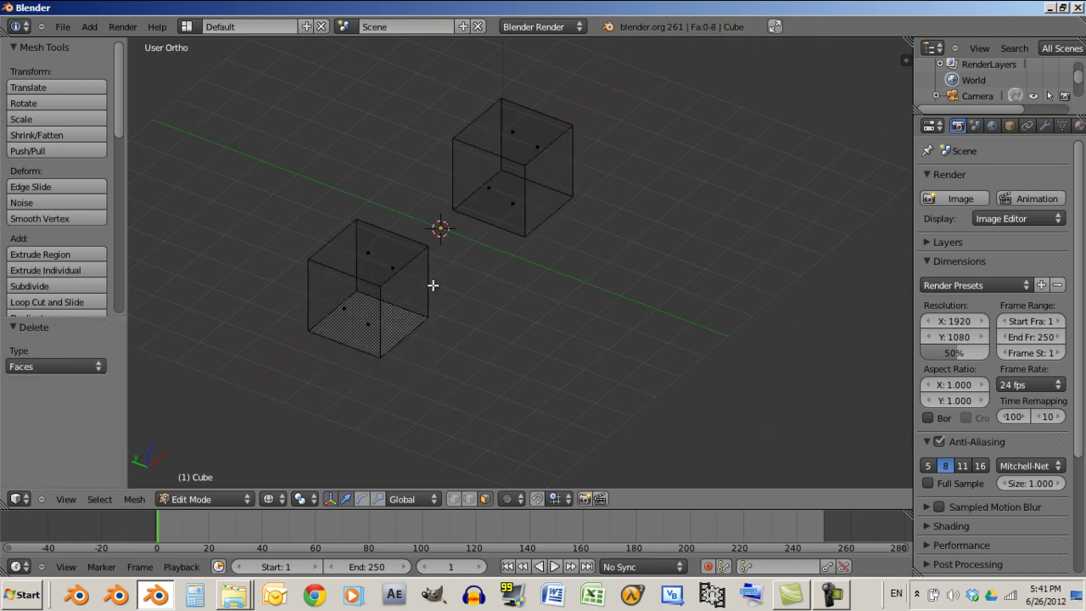
Add an Array modifier to the open boxes
key("Tab")
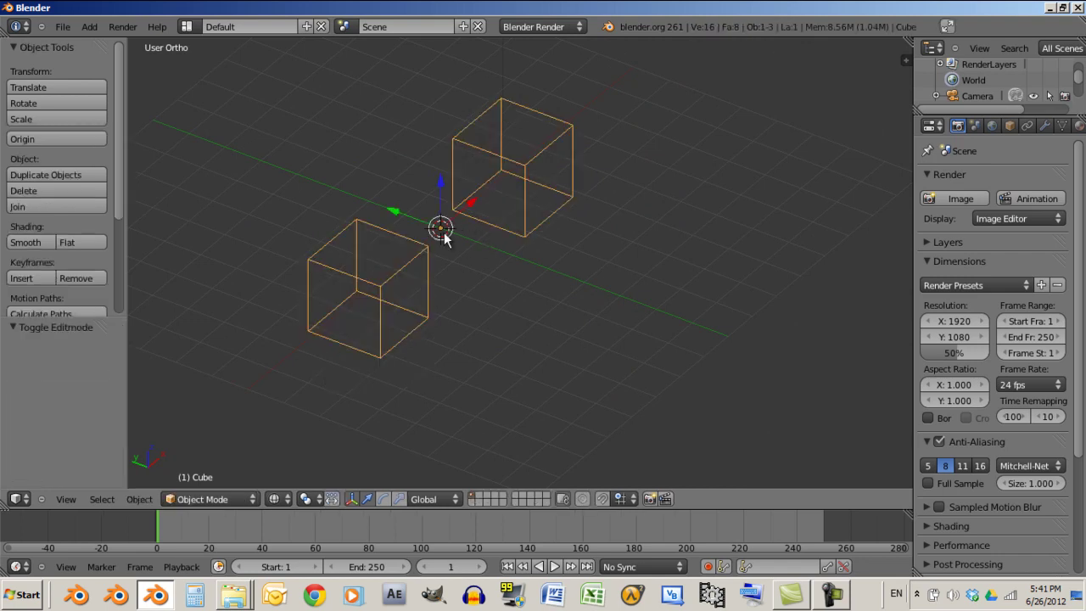
left_click(1046, 125)
left_click(969, 200)
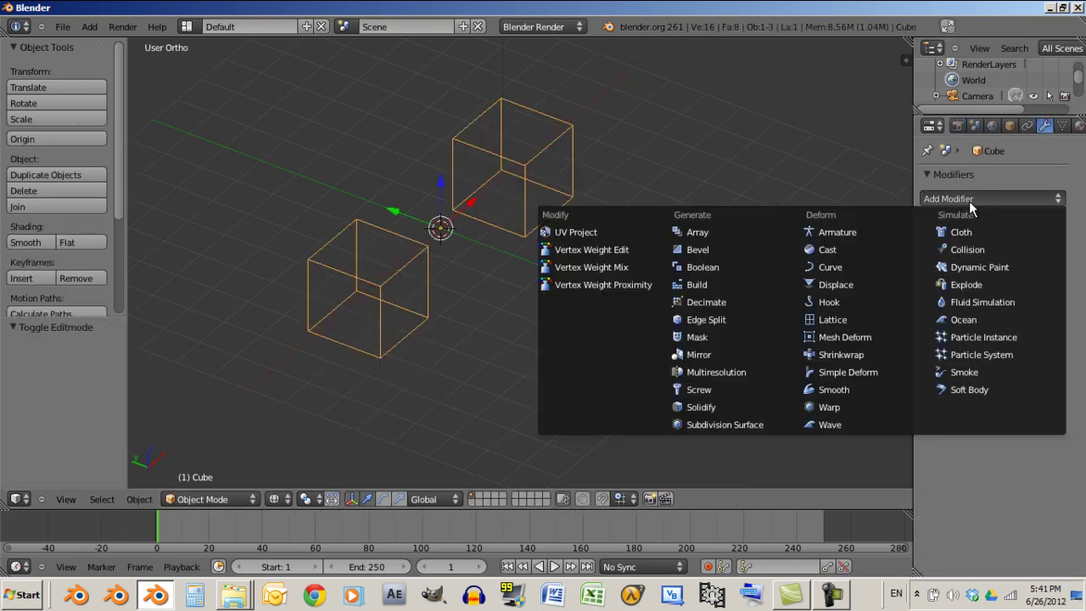
left_click(736, 235)
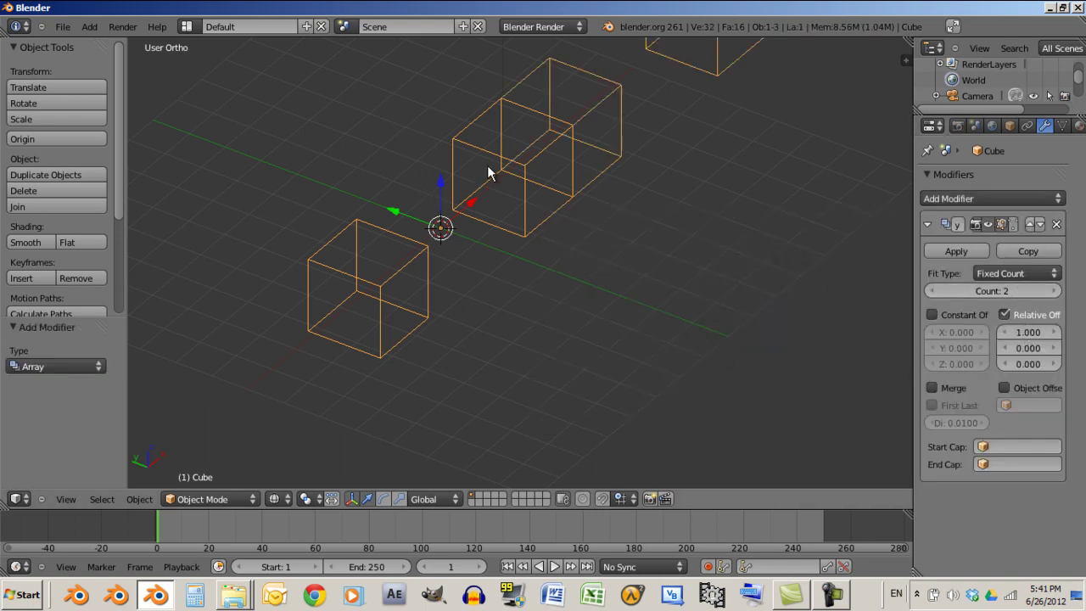
Rotate the whole mesh 90 degrees in Edit Mode
key("Tab")
key("a")
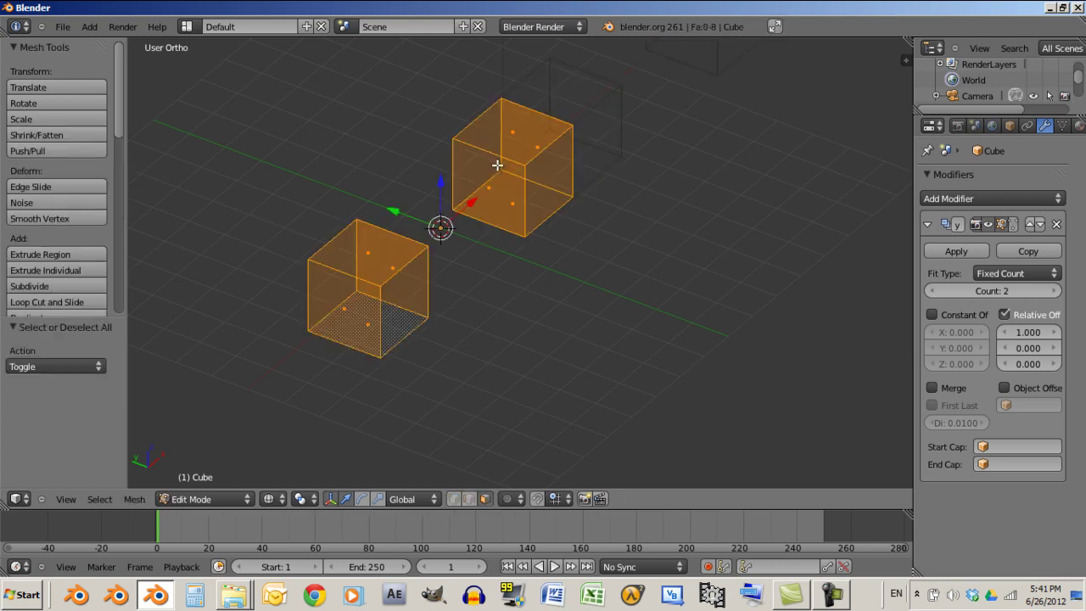
type("r90")
key("Return")
key("Tab")
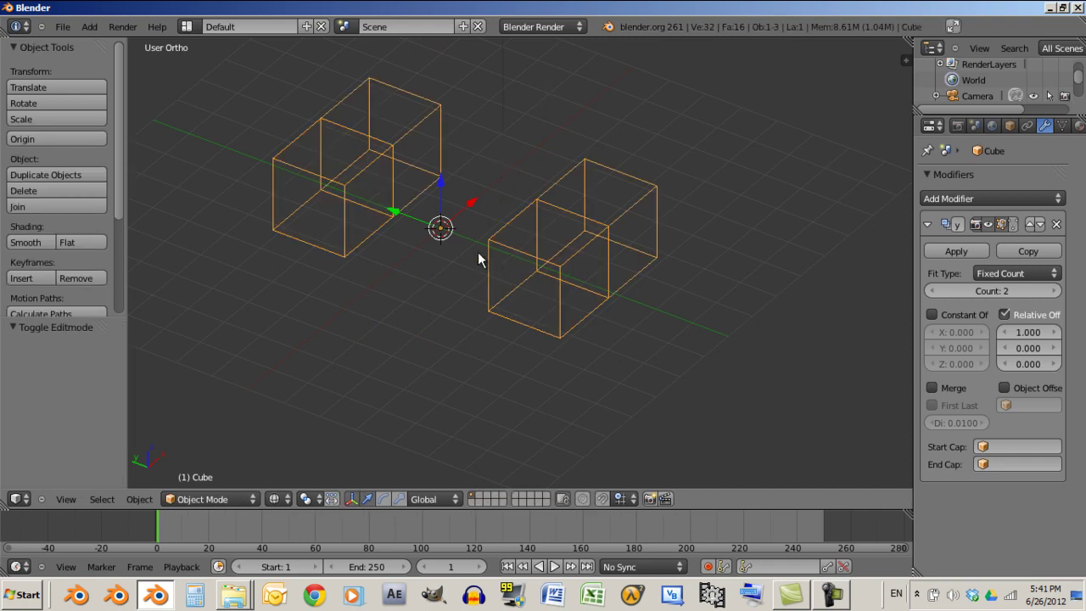
Enable Merge on the array and set its count to 8
middle_click_drag(453, 245, 590, 273)
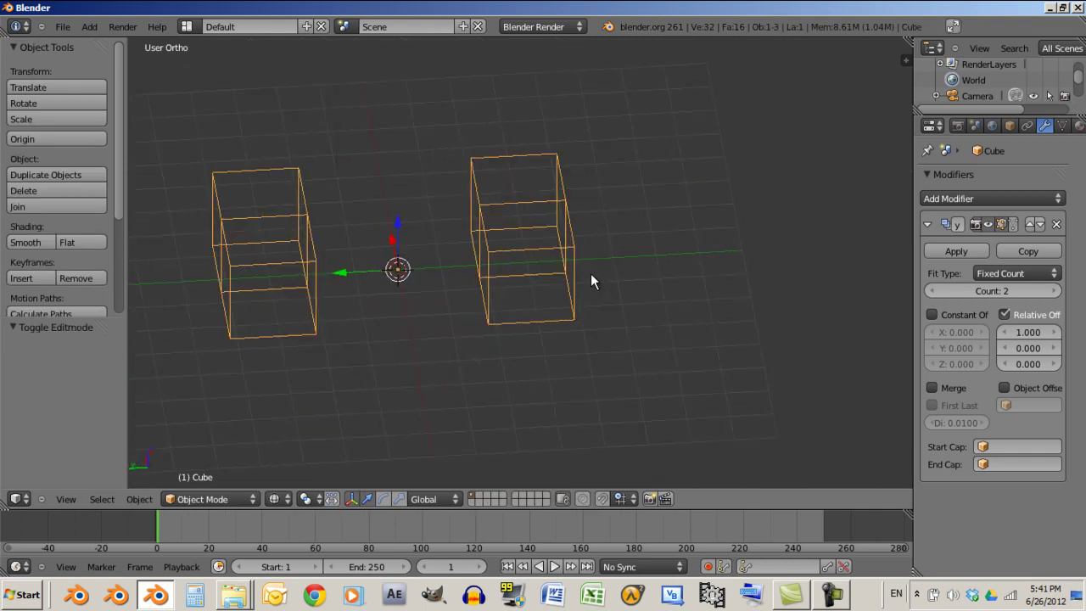
left_click(954, 388)
mouse_move(999, 289)
left_mouse_down()
mouse_move(1035, 293)
mouse_move(1018, 291)
left_mouse_up()
middle_click_drag(386, 276, 425, 220)
Scale the rails along the X axis to adjust their length
middle_click_drag(552, 258, 592, 267)
middle_click_drag(477, 312, 361, 316)
key("s")
key("x")
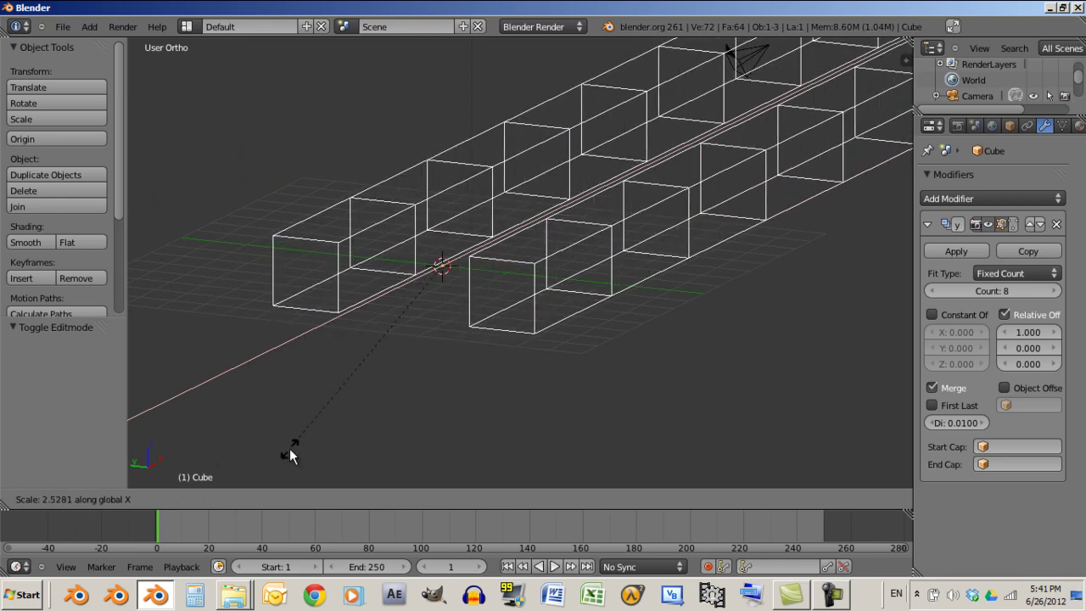
left_click(487, 411)
middle_click_drag(447, 317, 535, 305)
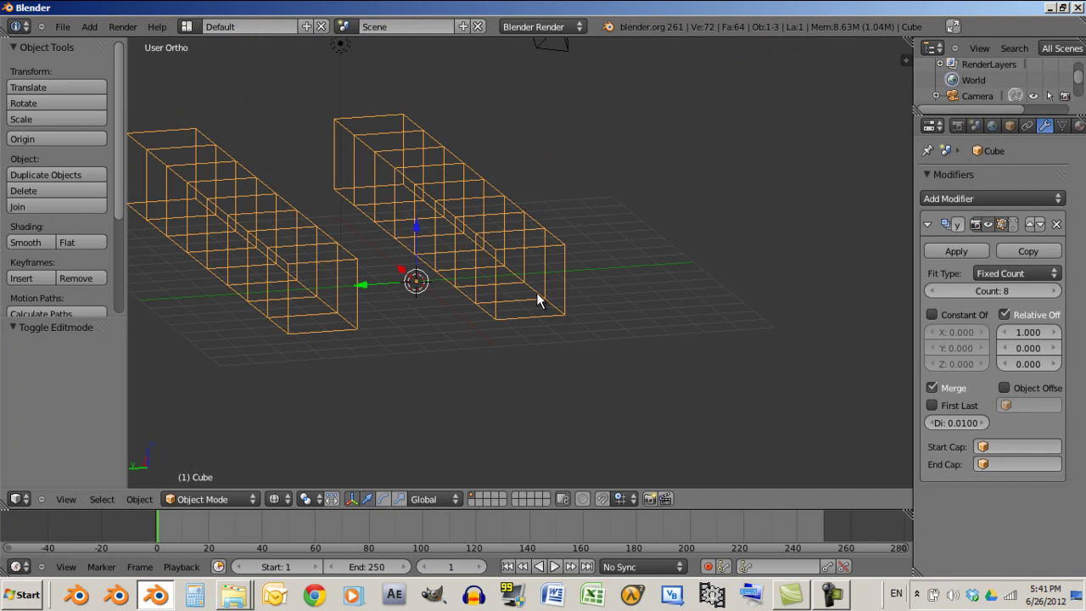
Add an icosphere with subdivisions lowered to 1
key("shift+a")
mouse_move(389, 255)
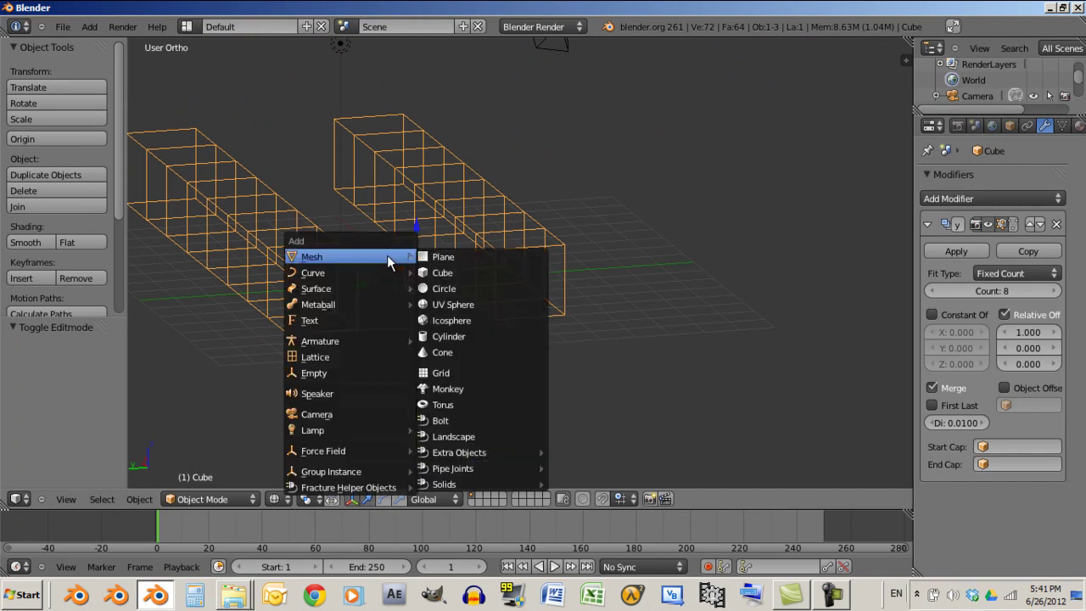
left_click(471, 320)
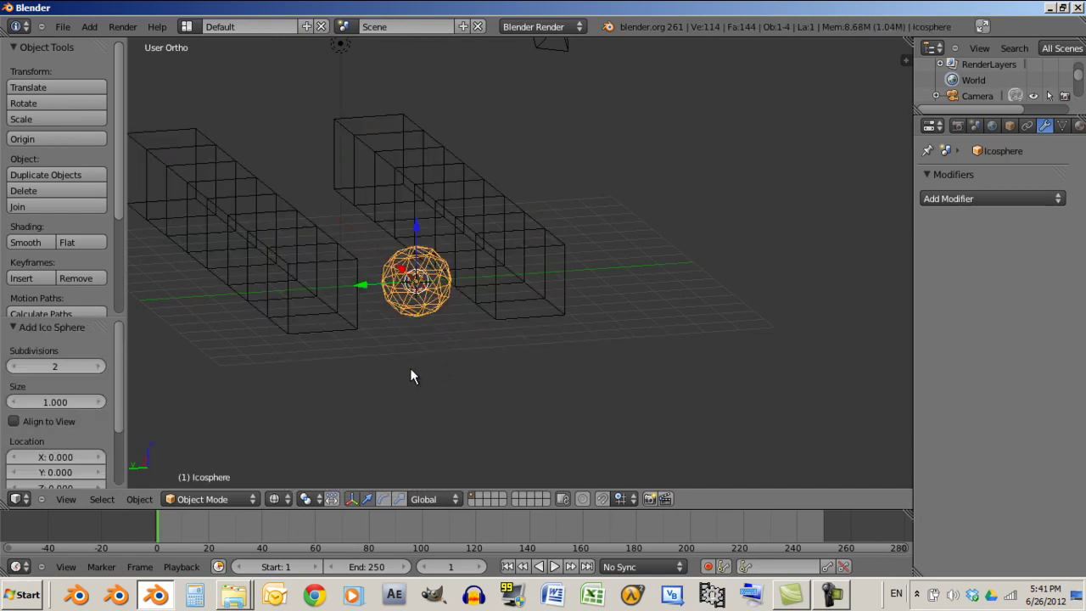
scroll(410, 368, "up", 5)
left_click_drag(65, 369, 56, 368)
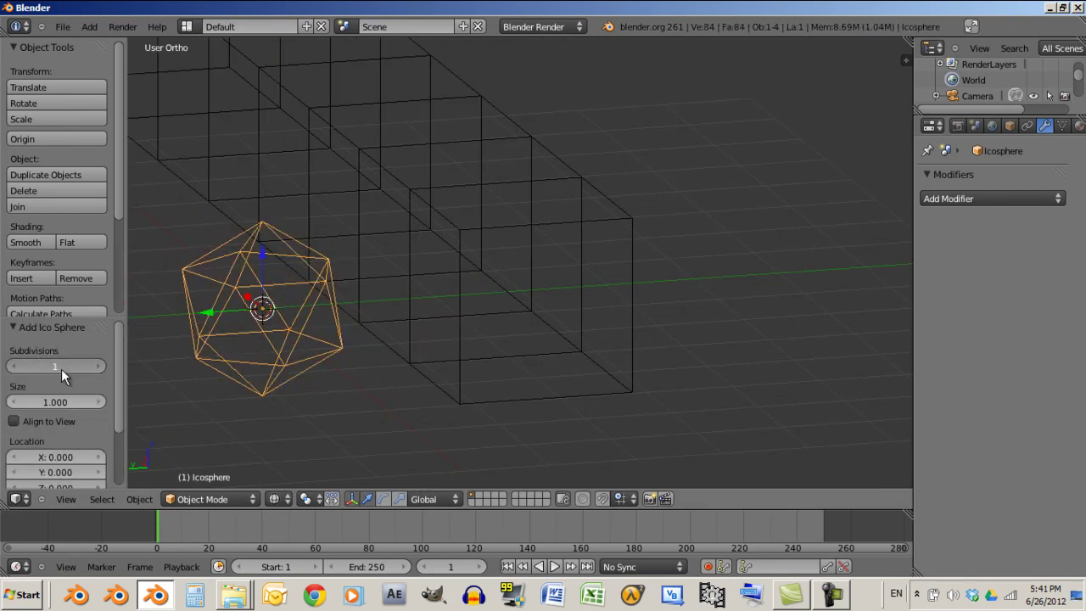
scroll(330, 350, "down", 5)
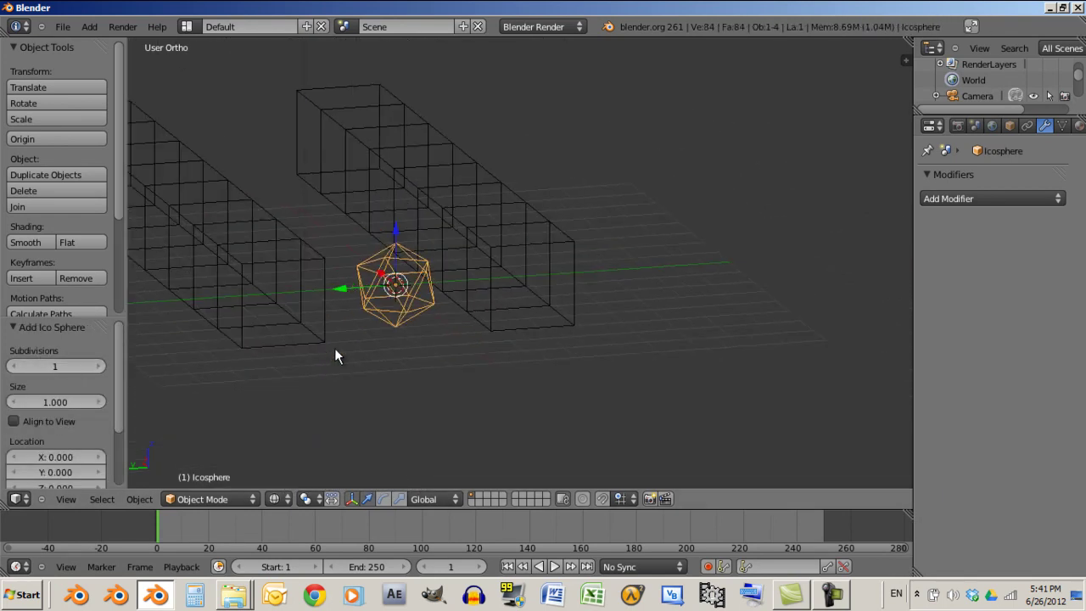
scroll(357, 334, "up", 5)
scroll(337, 335, "down", 2)
middle_click_drag(483, 343, 366, 375)
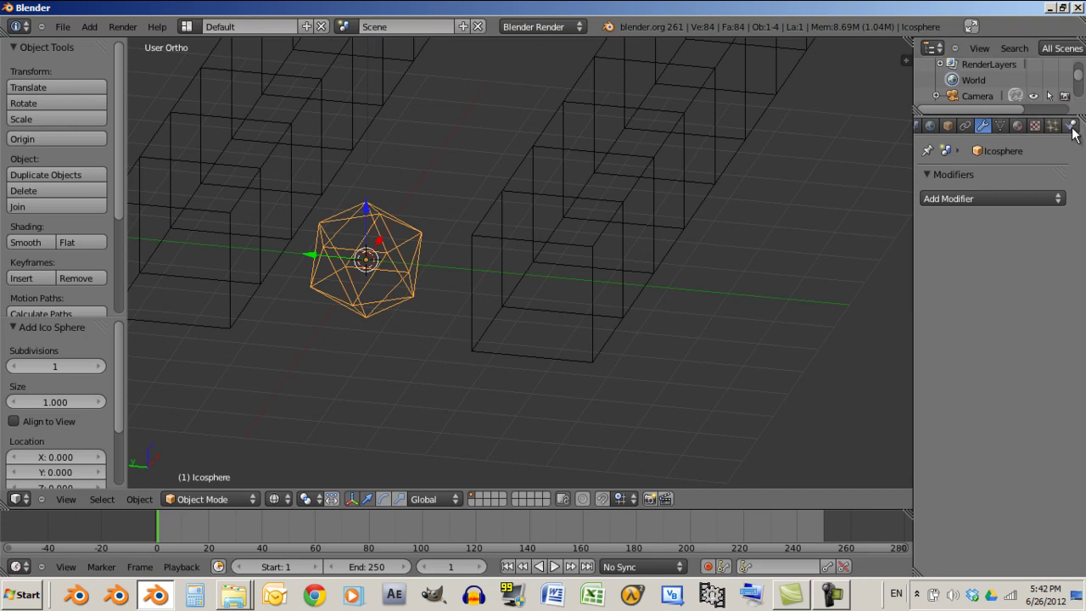
Switch to Blender Game and make the icosphere a Rigid Body with Sphere collision bounds
left_click(1071, 125)
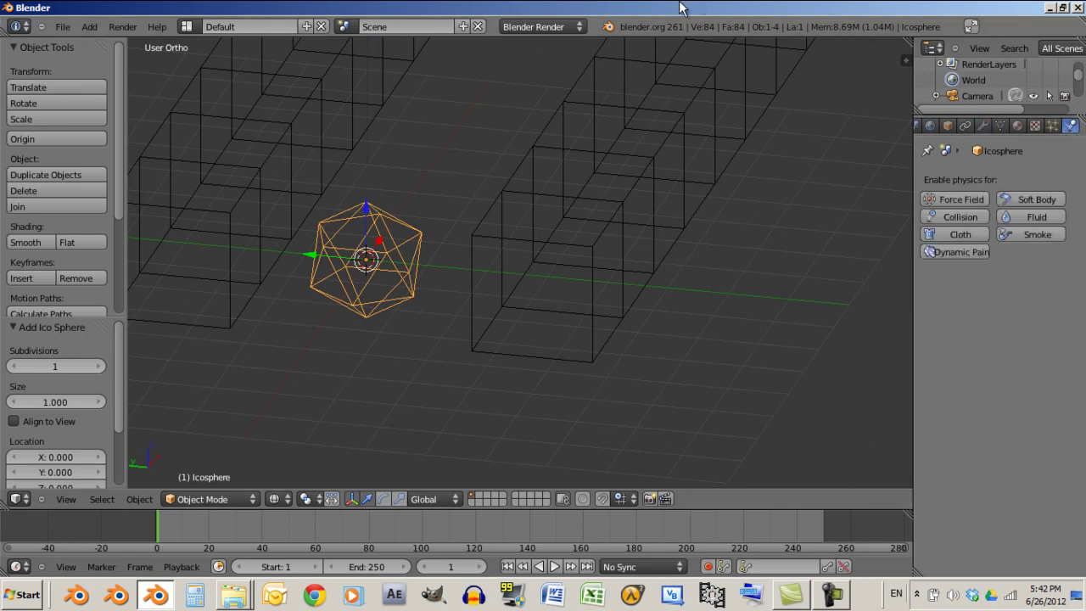
left_click(577, 28)
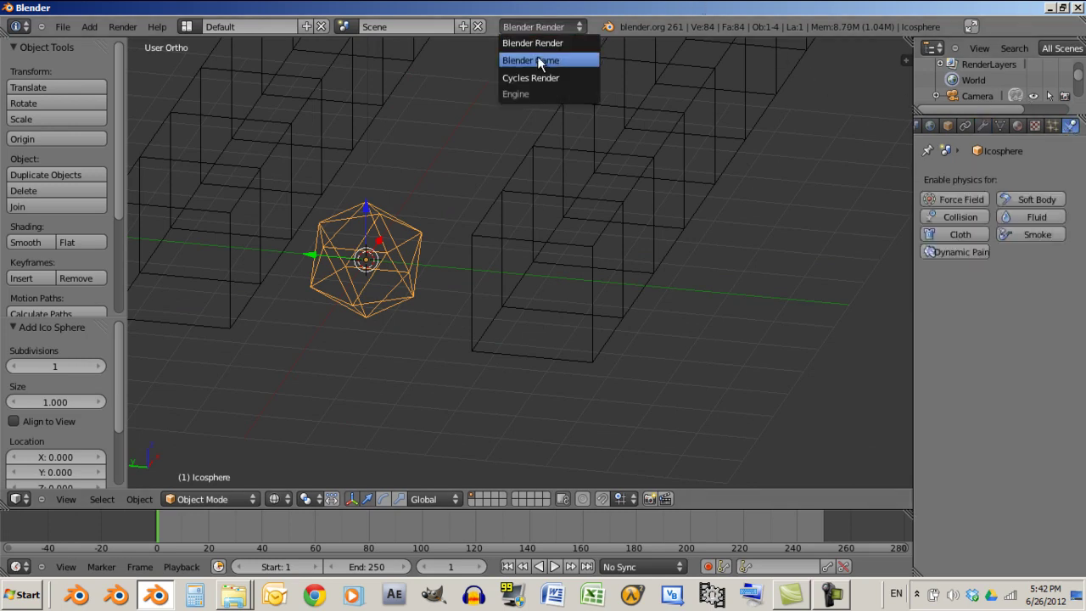
left_click(537, 56)
left_click(996, 201)
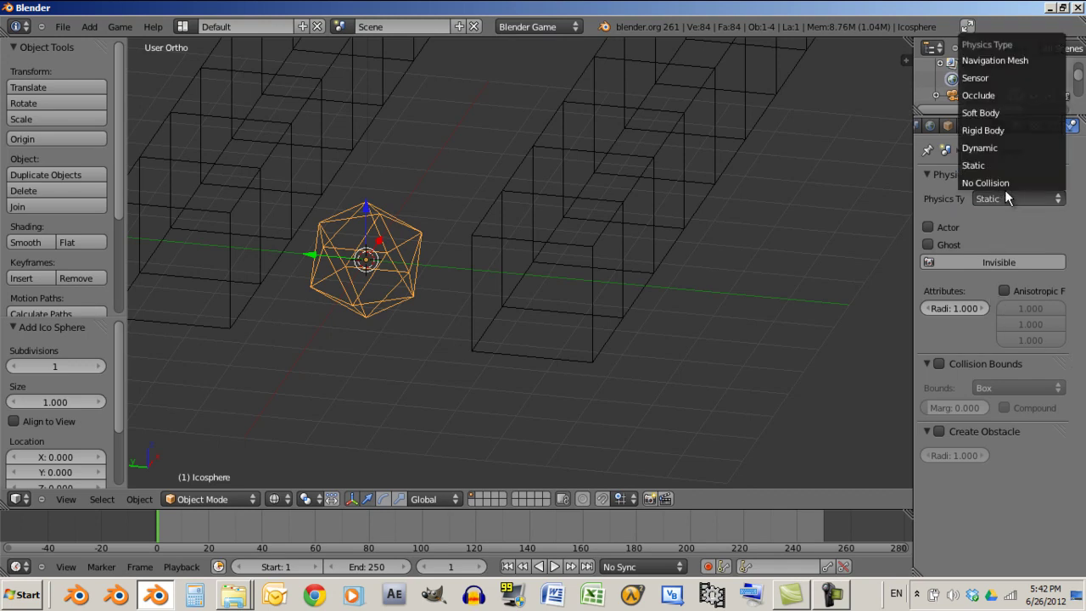
left_click(1026, 129)
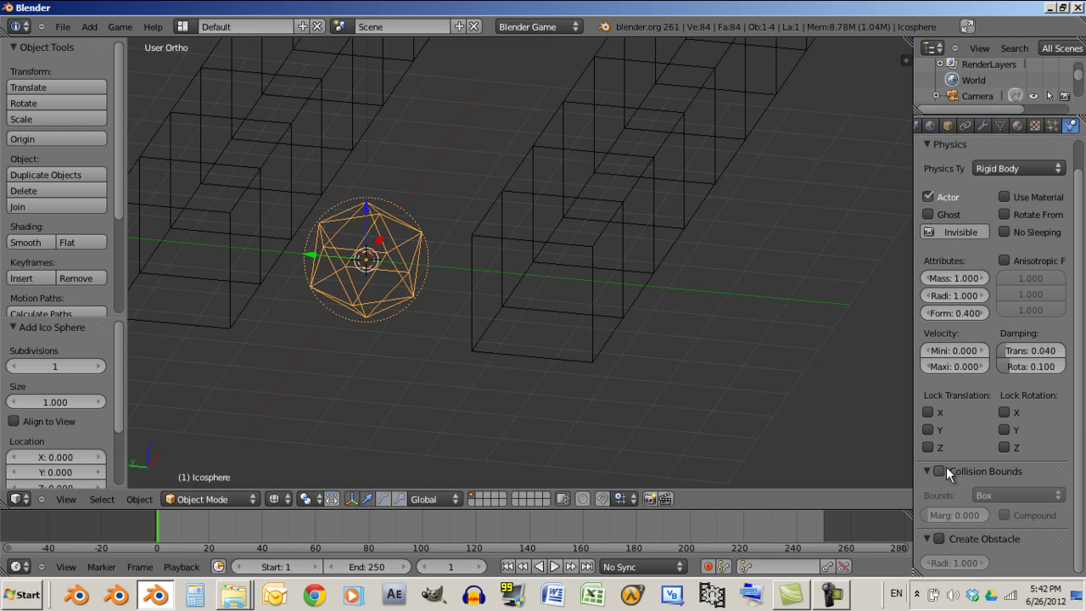
left_click(943, 469)
left_click(989, 498)
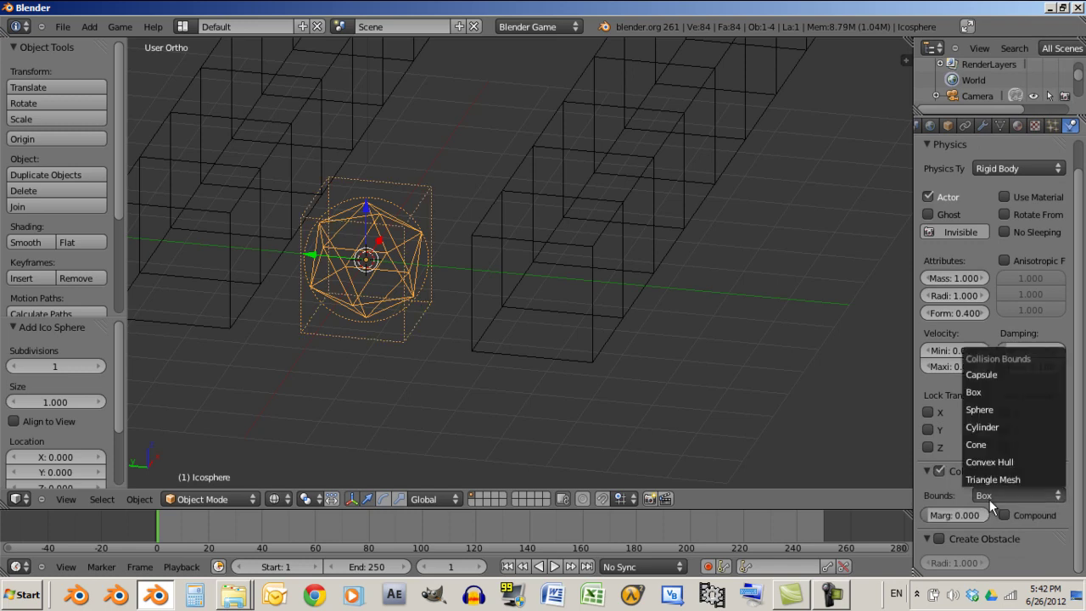
left_click(1018, 410)
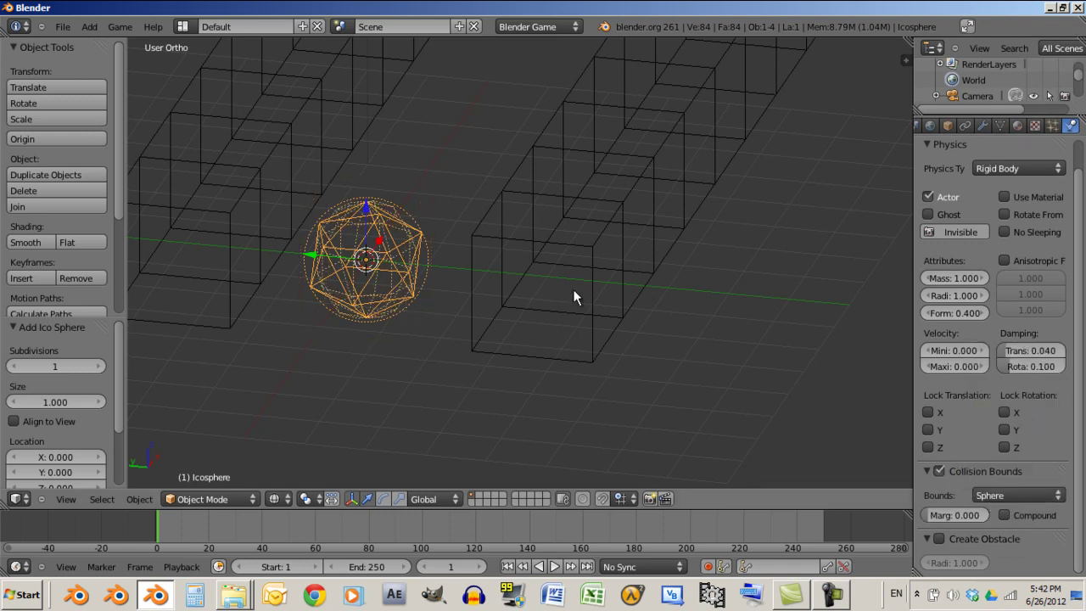
middle_click_drag(362, 238, 376, 272)
Add two Rigid Body Joint constraints to the icosphere with Display Pivot on
left_click(965, 126)
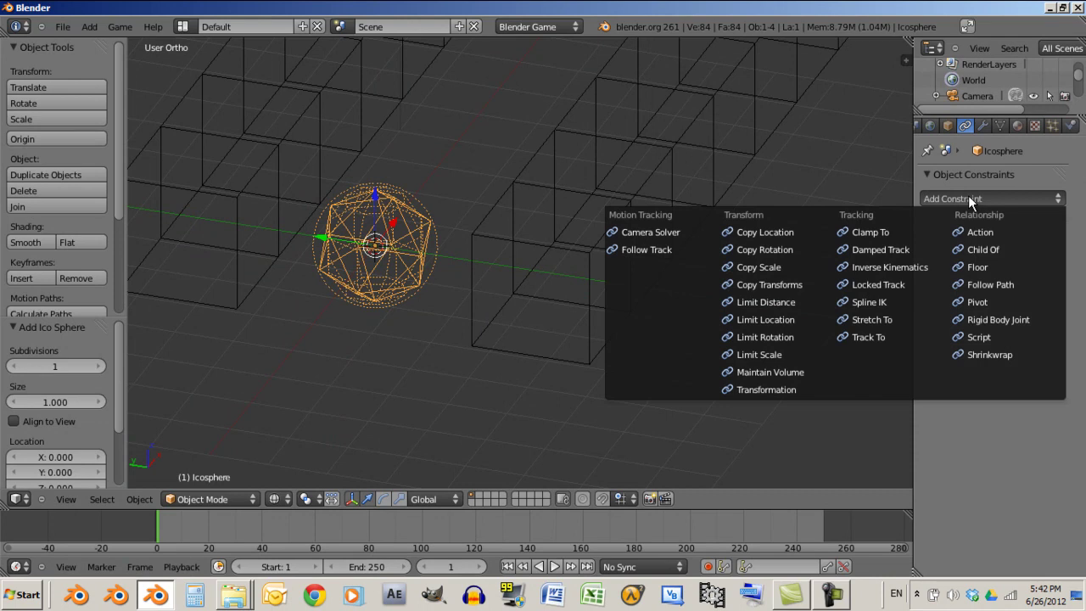
left_click(1031, 319)
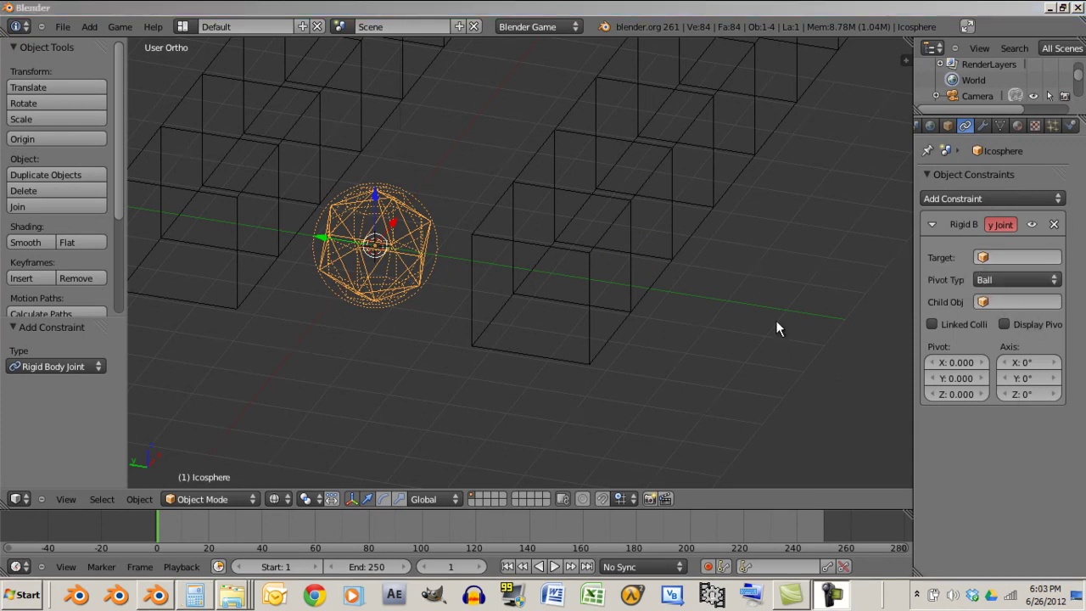
left_click(1022, 321)
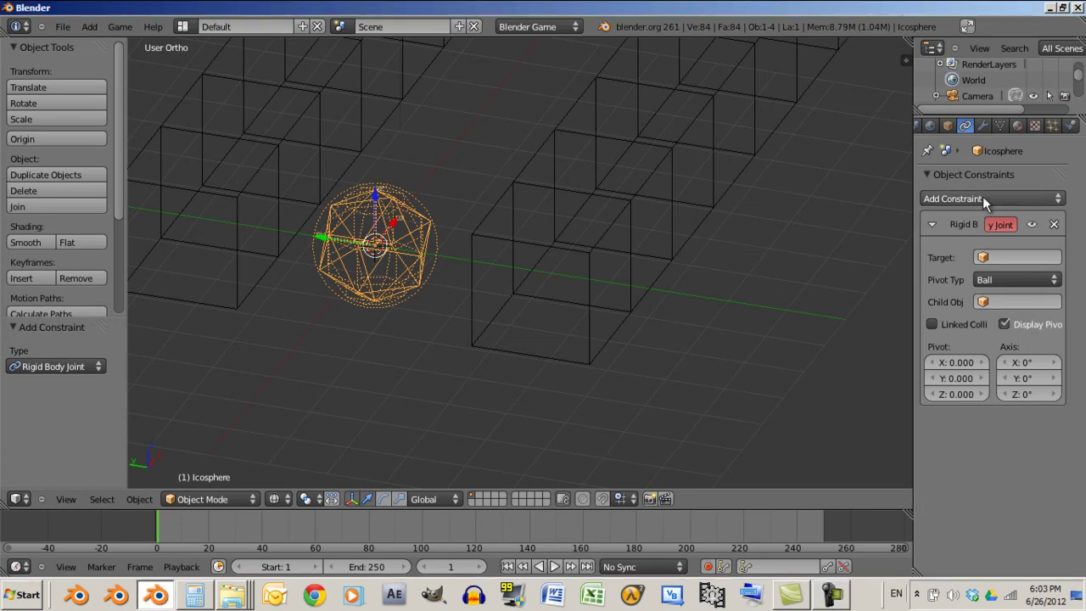
left_click(982, 199)
left_click(1027, 319)
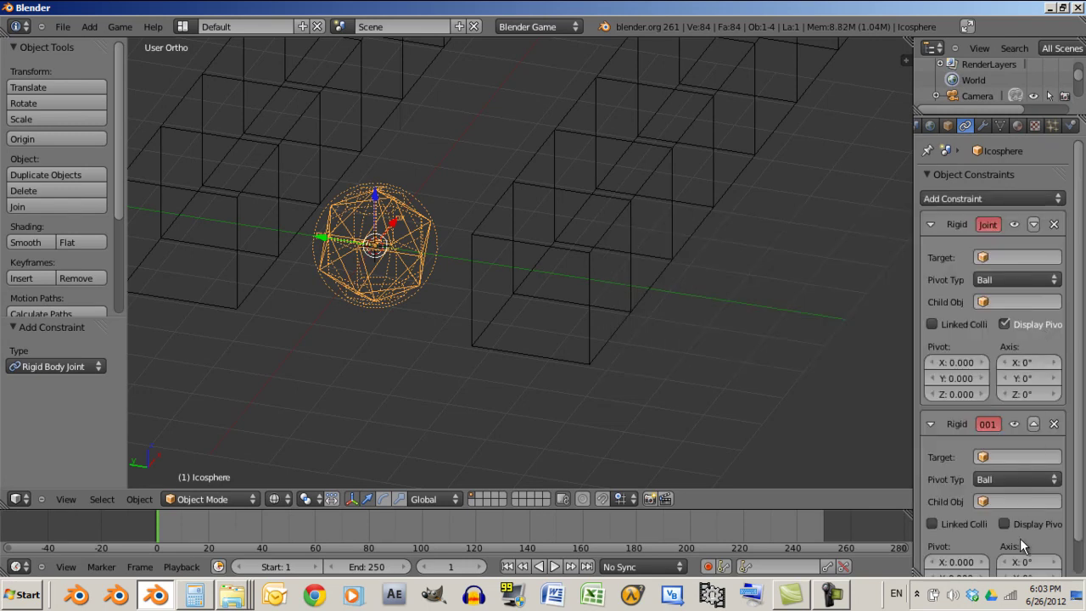
left_click(1015, 520)
Set the second joint's pivot Y to 1 and the first joint's to -1
scroll(940, 502, "down", 1)
mouse_move(957, 534)
left_mouse_down()
mouse_move(990, 523)
mouse_move(960, 548)
mouse_move(967, 582)
mouse_move(975, 543)
left_mouse_up()
right_click(989, 523)
type("1")
key("Return")
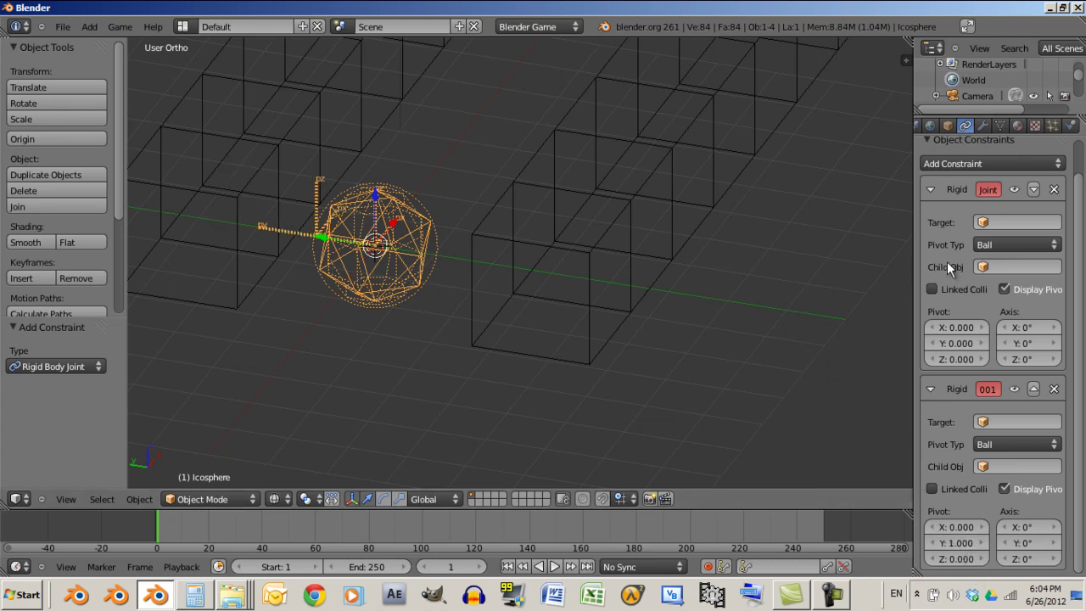
left_click(954, 343)
key("BackSpace")
key("Return")
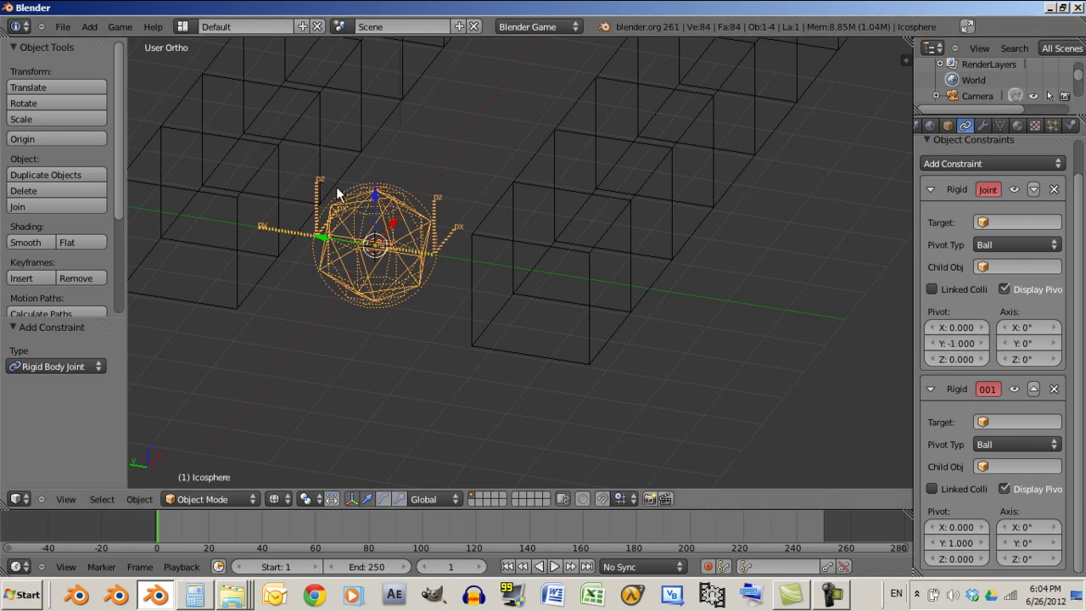
middle_click_drag(345, 198, 365, 220)
Add a new cube and move it 3 units down on Z
key("a")
key("shift+a")
mouse_move(393, 154)
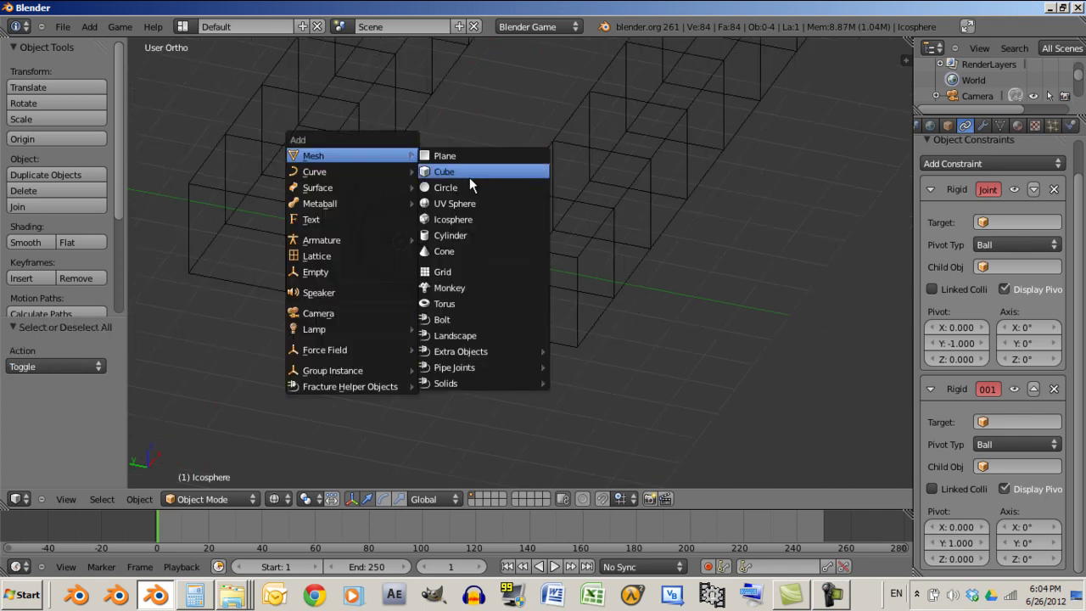
left_click(444, 172)
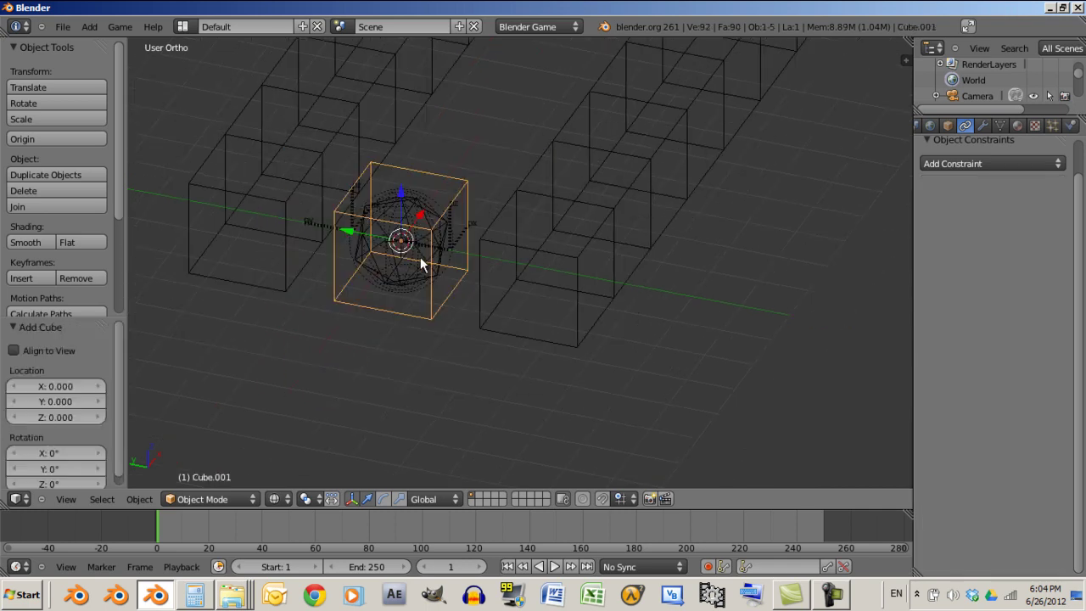
left_click_drag(401, 198, 398, 304)
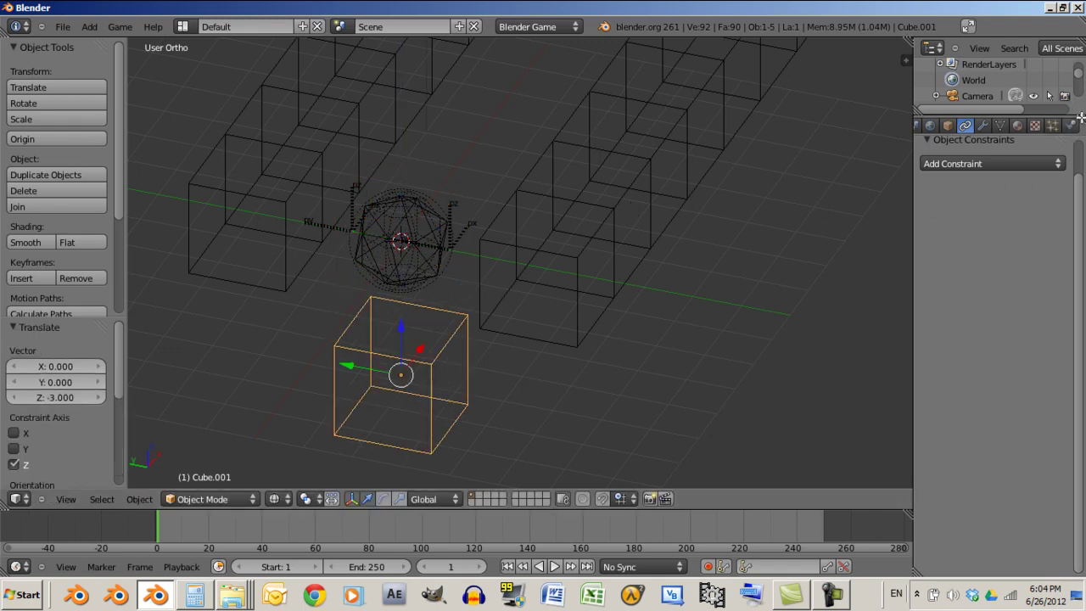
Make the cube a Rigid Body with collision bounds enabled, then reselect the icosphere
left_click(1070, 125)
left_click(1005, 197)
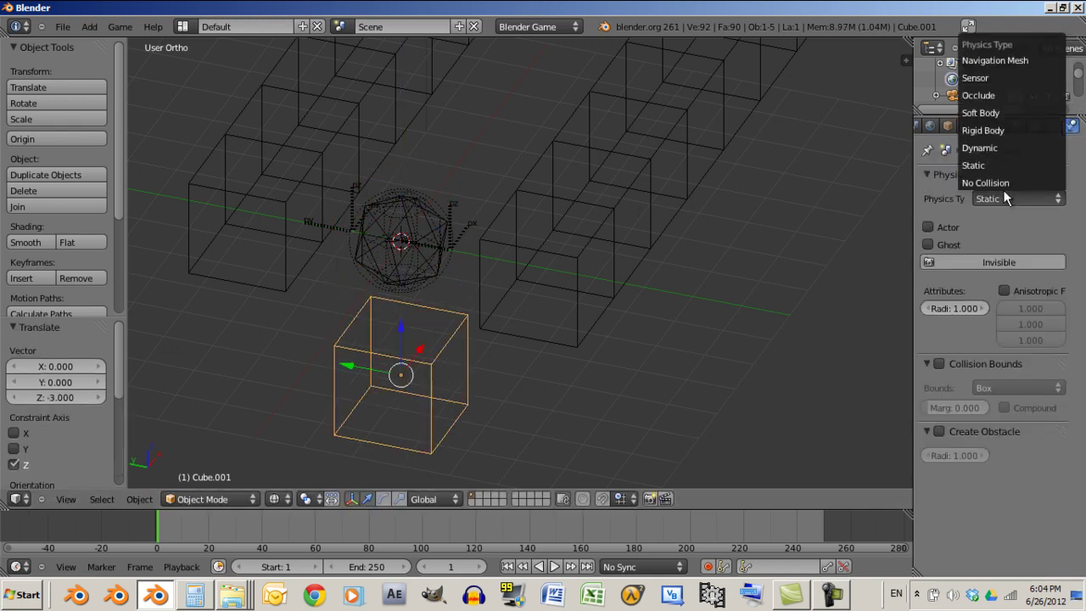
left_click(989, 131)
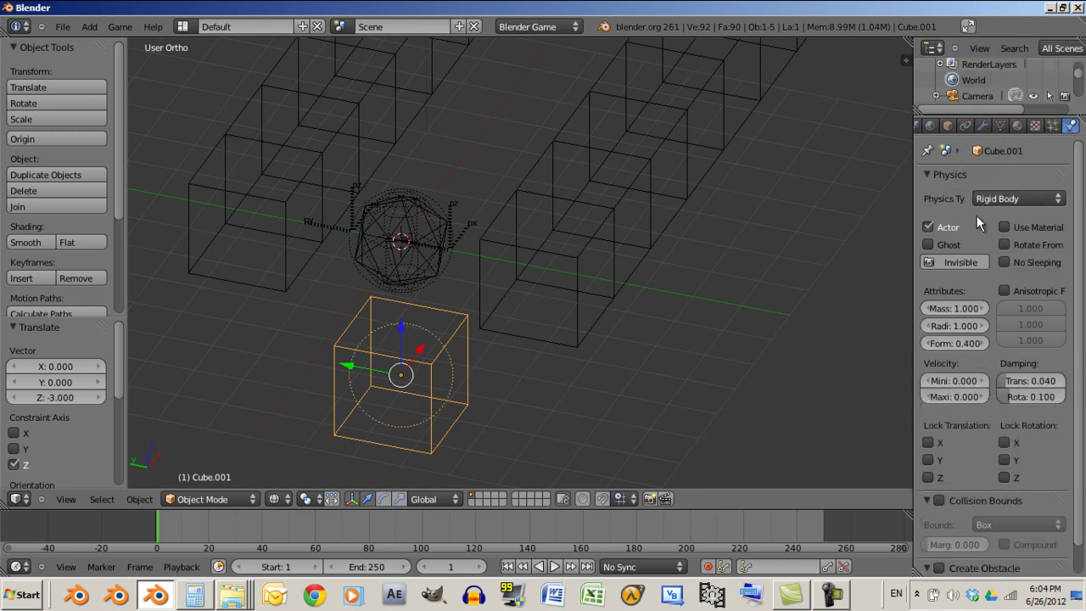
left_click(938, 502)
middle_click_drag(392, 217, 401, 222)
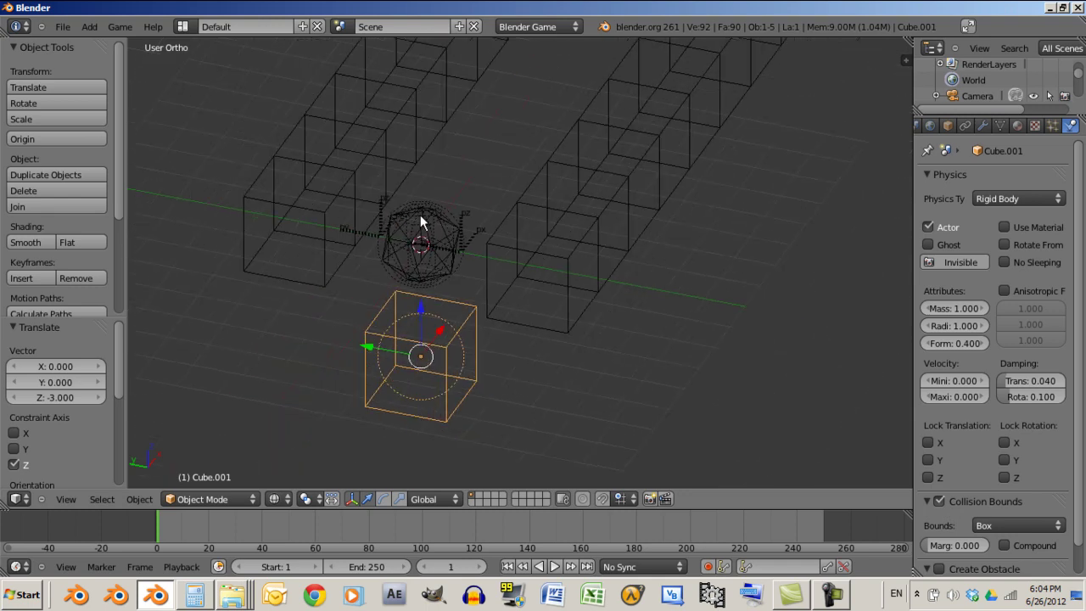
right_click(421, 223)
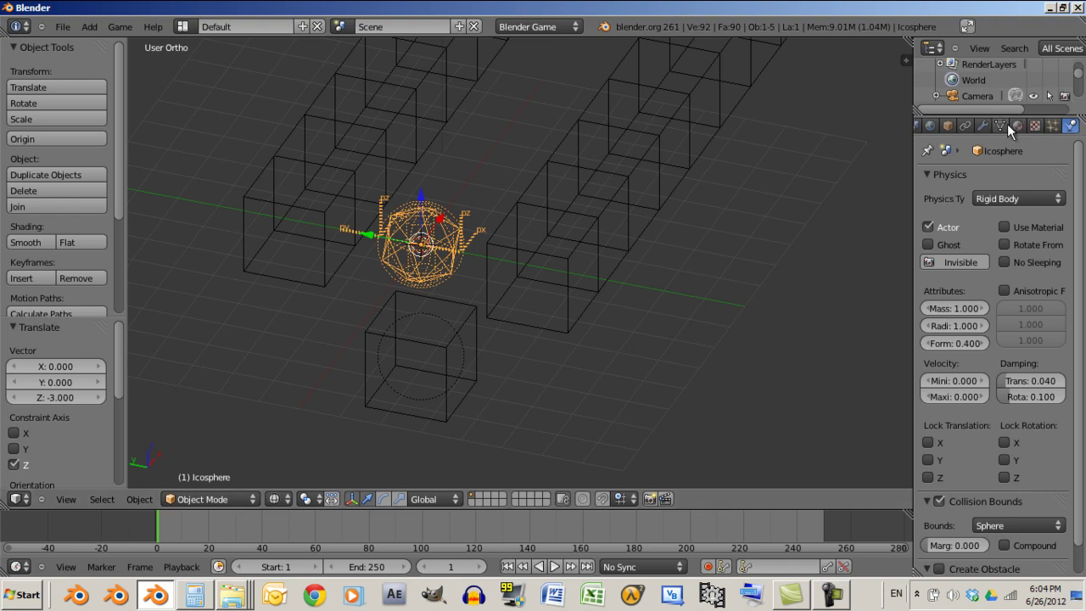
Set both of the icosphere's Rigid Body Joint targets to Cube.001
left_click(965, 128)
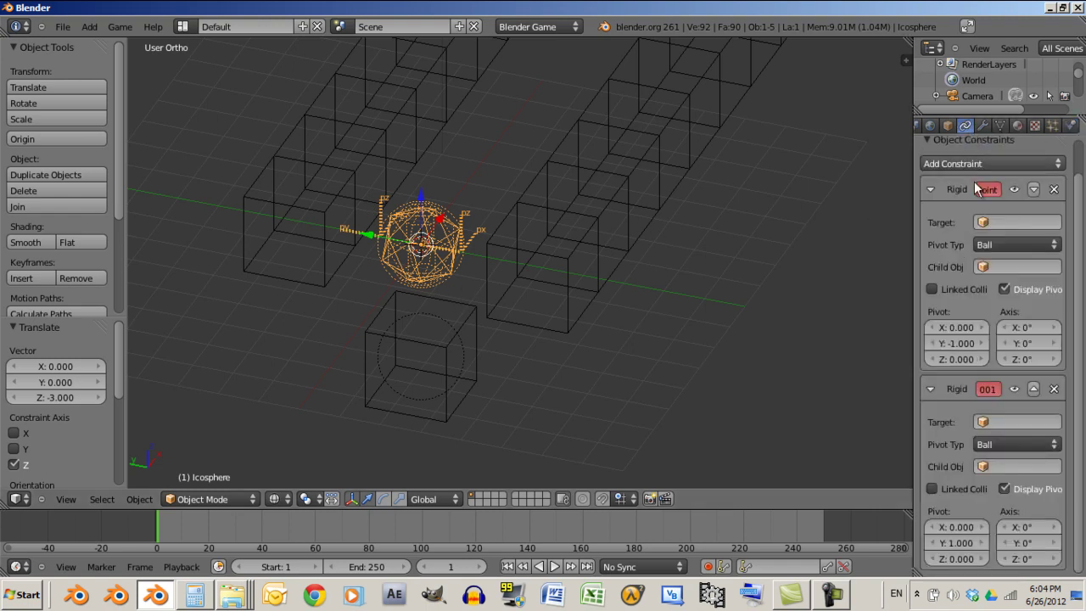
left_click(1008, 224)
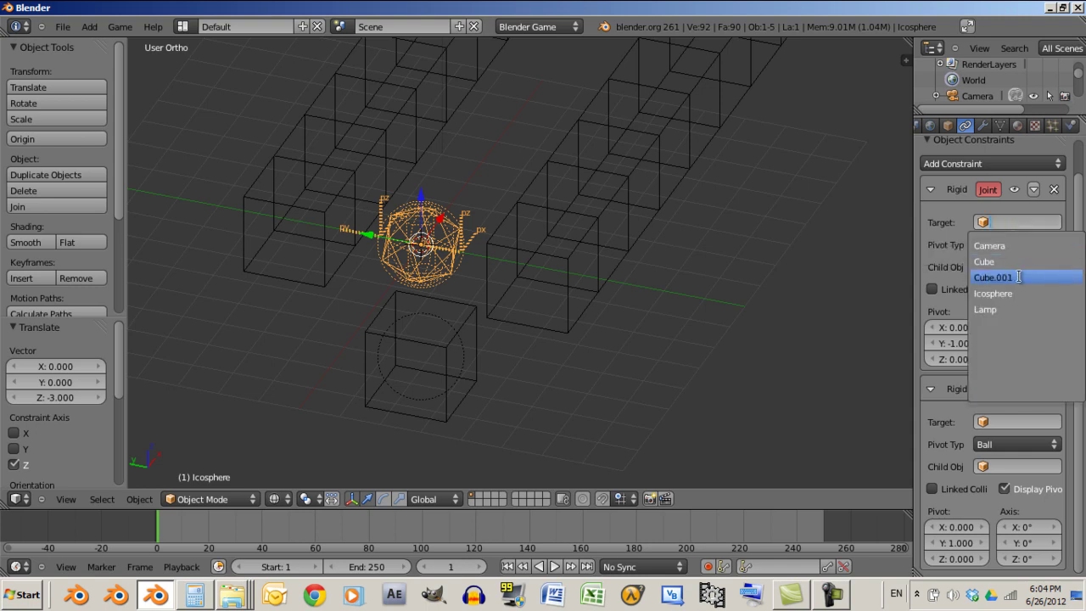
left_click(1018, 278)
left_click(1013, 422)
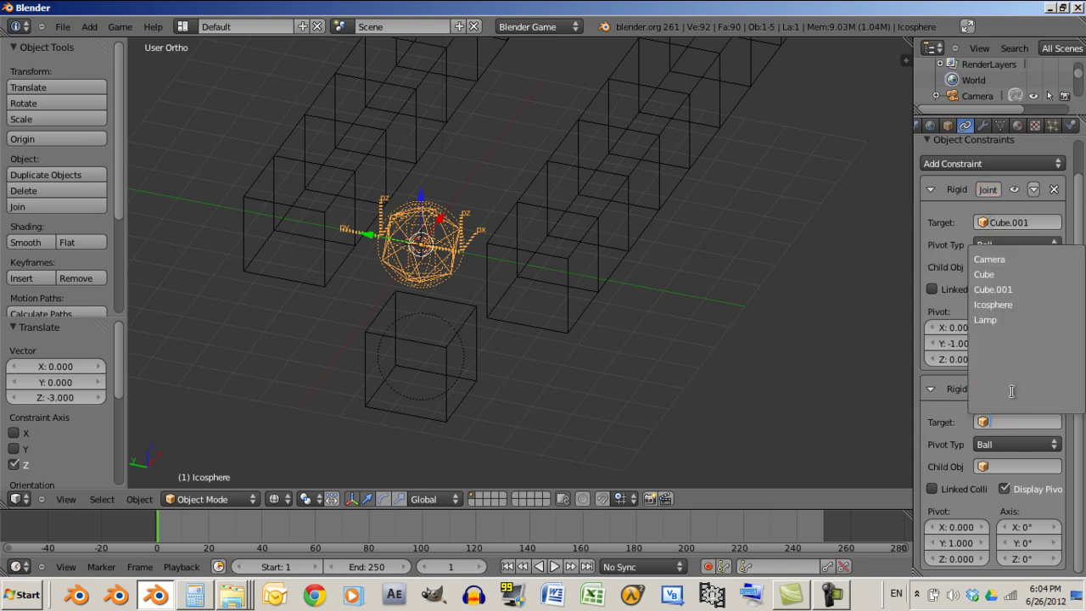
left_click(1038, 290)
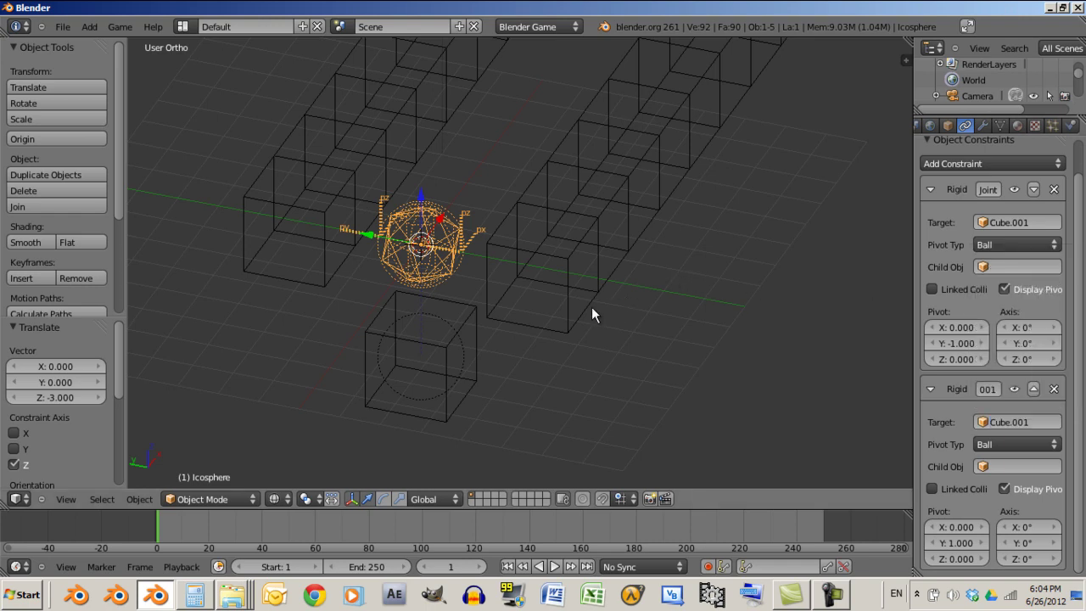
Switch to a perspective view and test-run the joints in the game
middle_click_drag(592, 307, 480, 290)
scroll(441, 314, "up", 3)
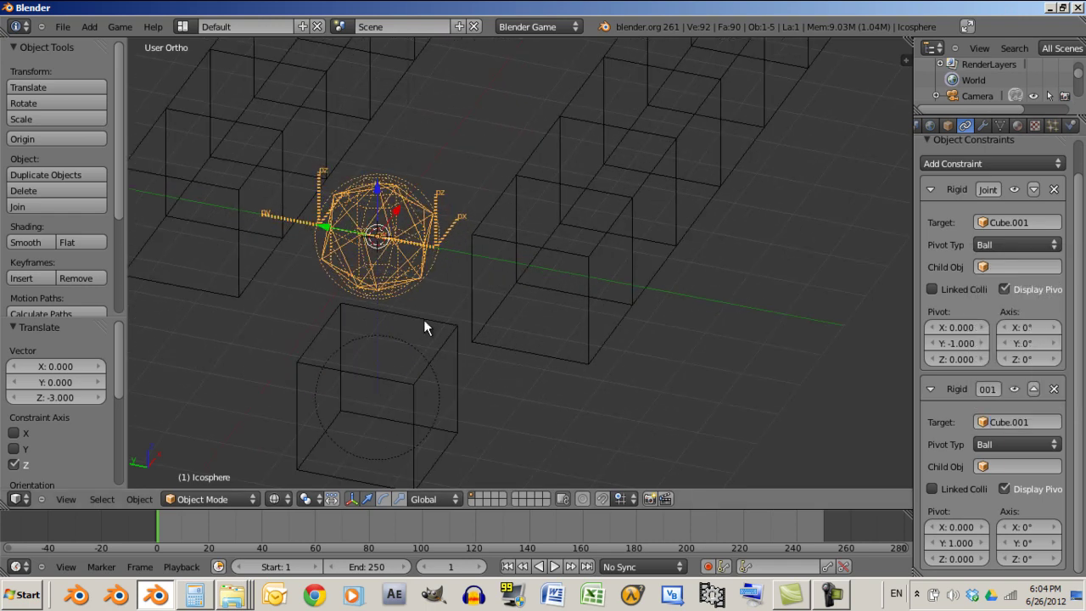
middle_click_drag(424, 319, 511, 296, "shift")
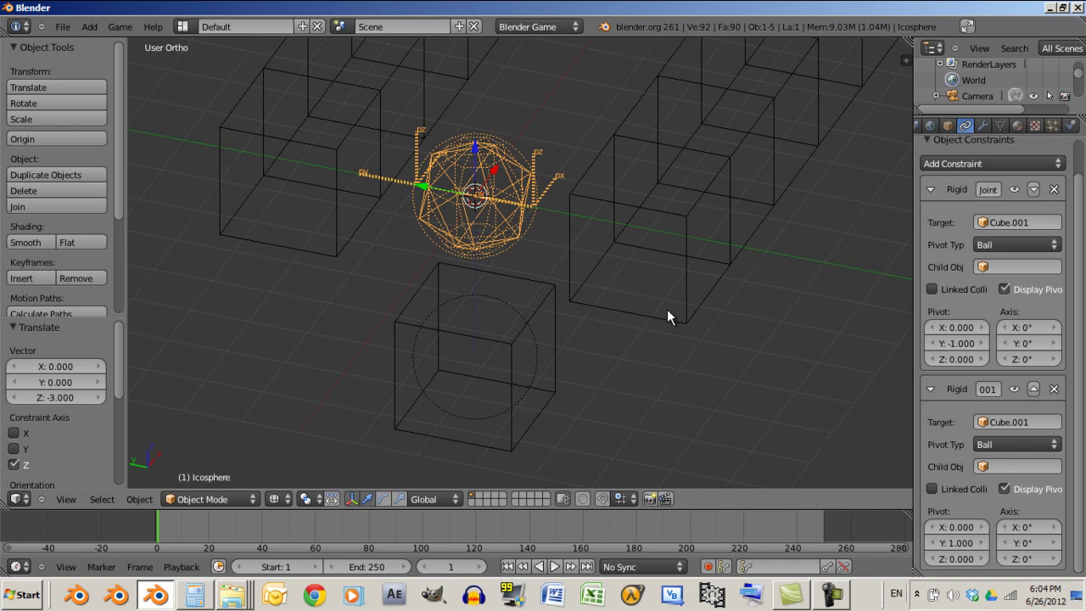
key("KP_5")
middle_click_drag(591, 342, 473, 222)
key("p")
key("Escape")
scroll(557, 341, "down", 3)
middle_click_drag(601, 270, 447, 215)
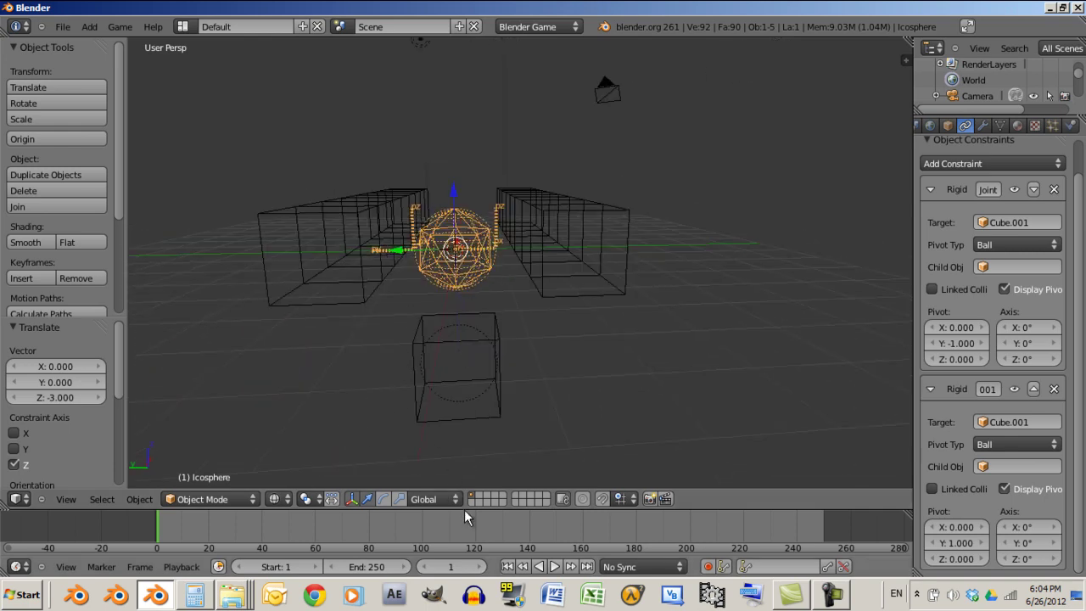
Turn the bottom area into the Logic Editor and add a Keyboard sensor
left_click_drag(465, 510, 101, 426)
left_click(18, 567)
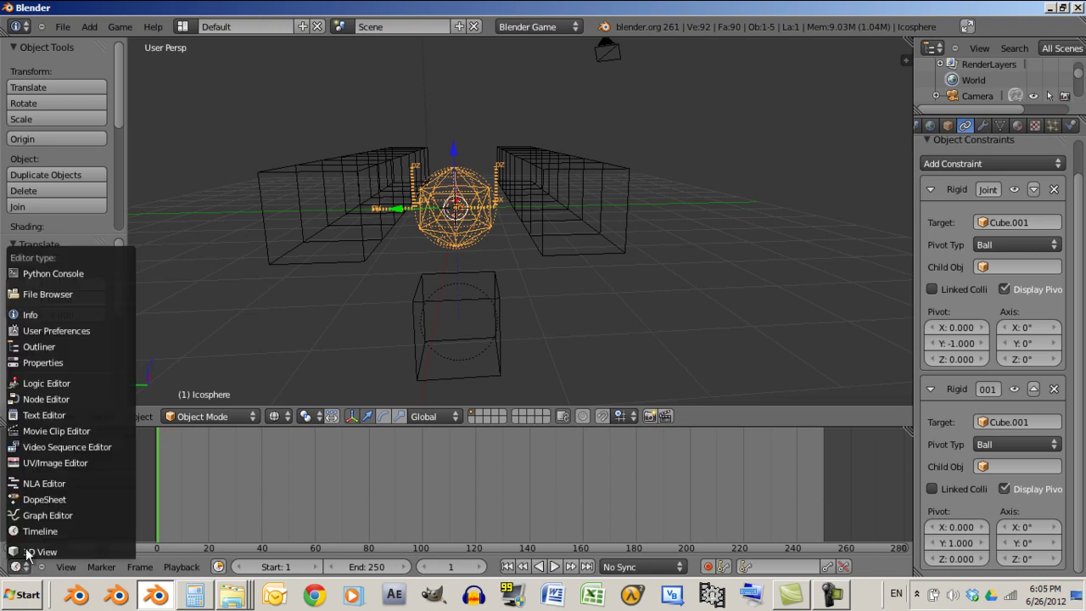
left_click(60, 381)
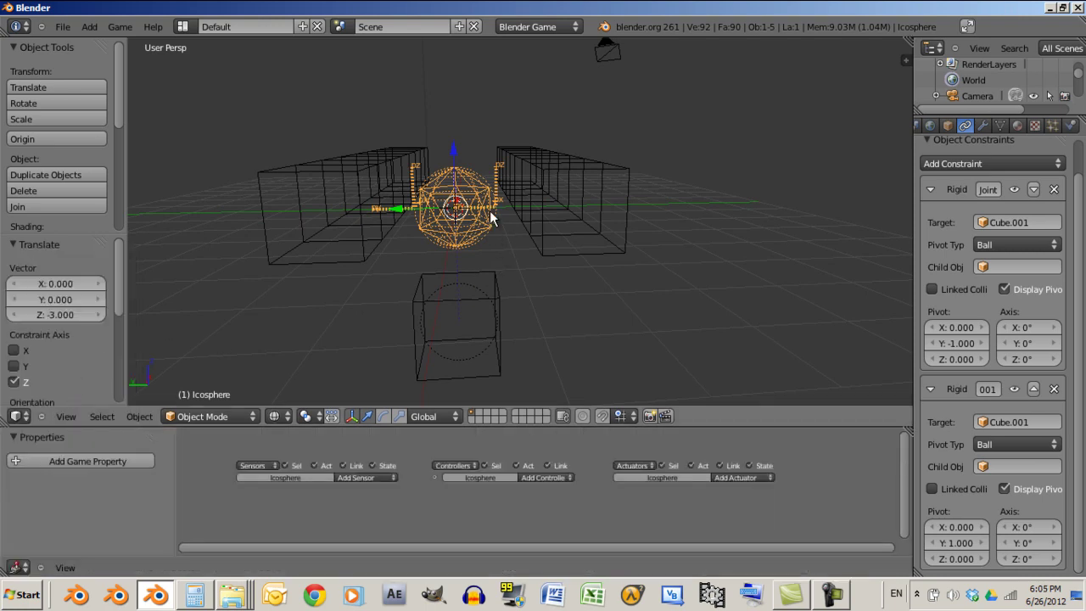
left_click(352, 479)
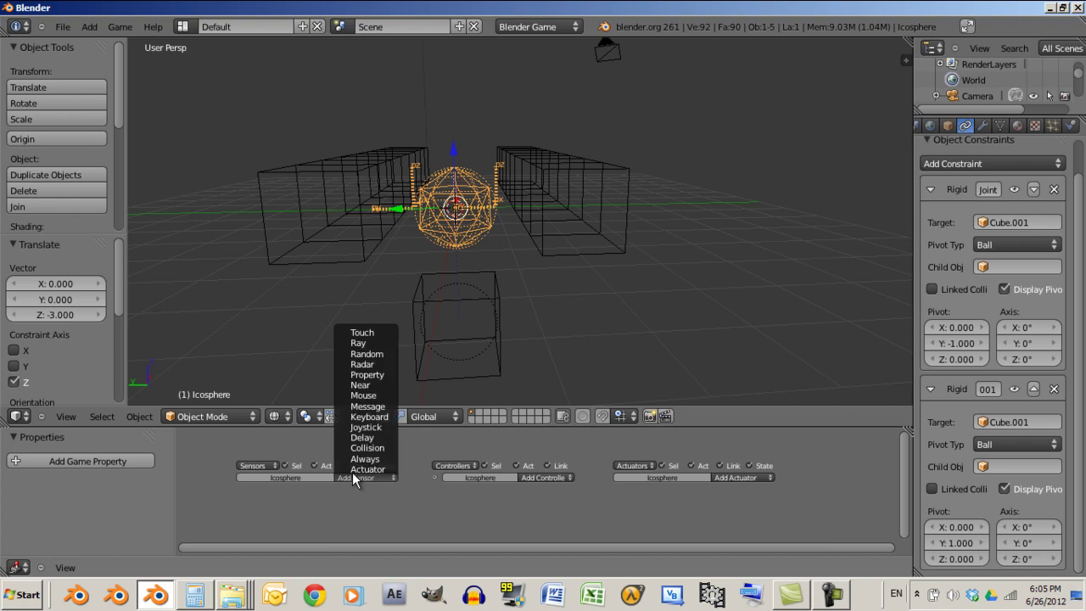
left_click(367, 417)
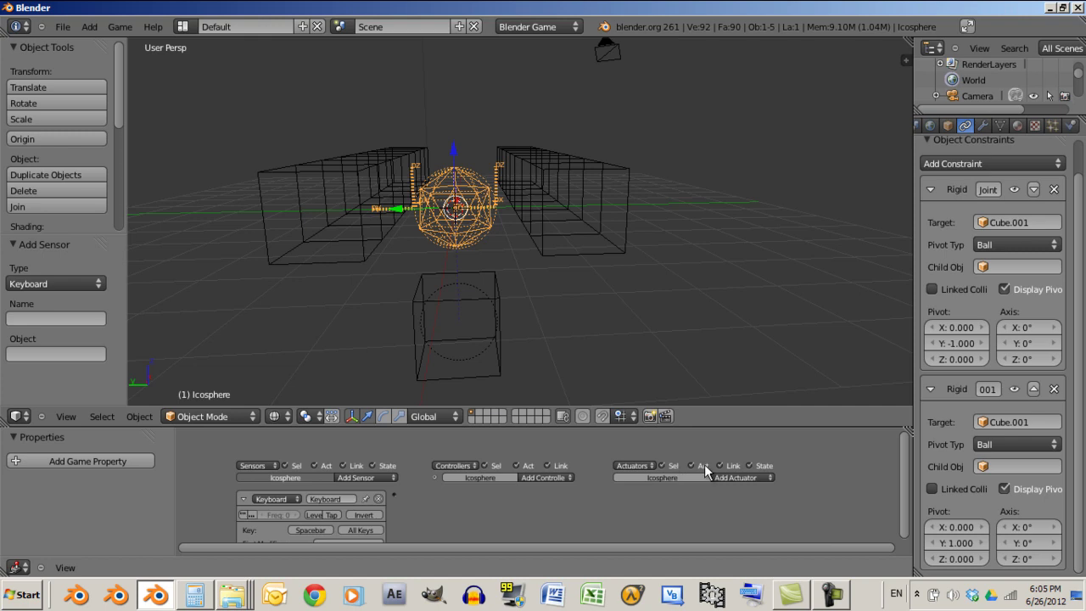
Add a Motion actuator with Y torque 100 and wire the sensor to it
left_click(756, 474)
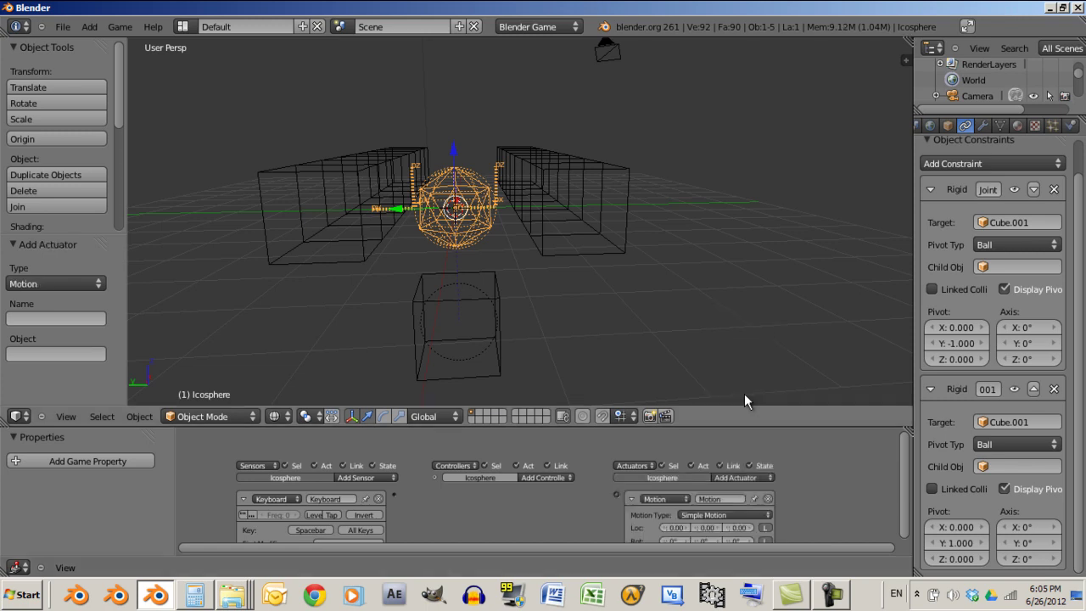
left_click(744, 396)
middle_click_drag(829, 507, 825, 445)
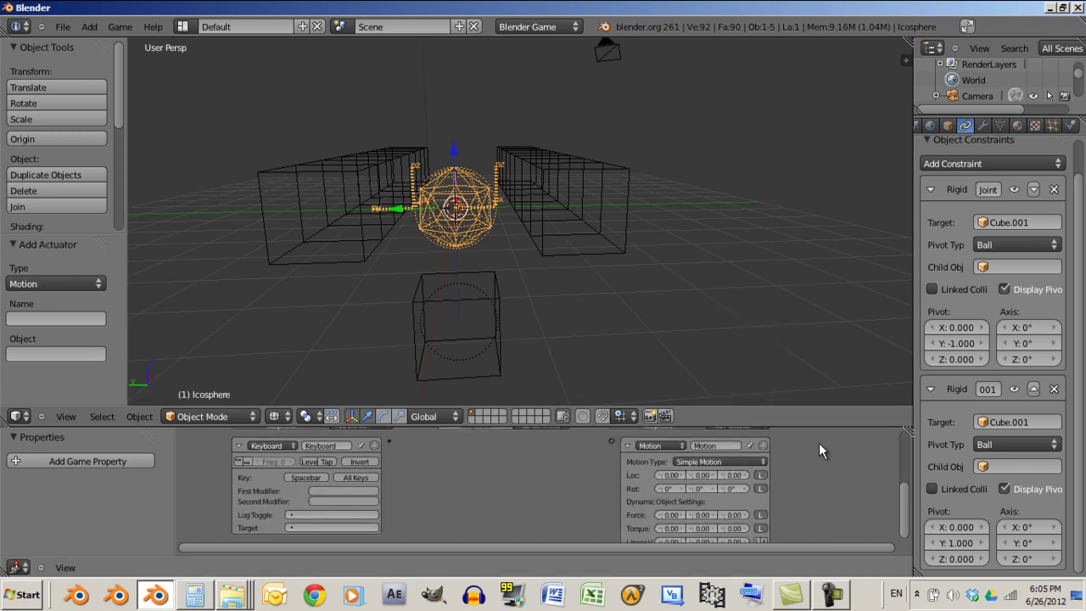
left_click(711, 527)
type("100")
key("Return")
left_click_drag(393, 439, 611, 440)
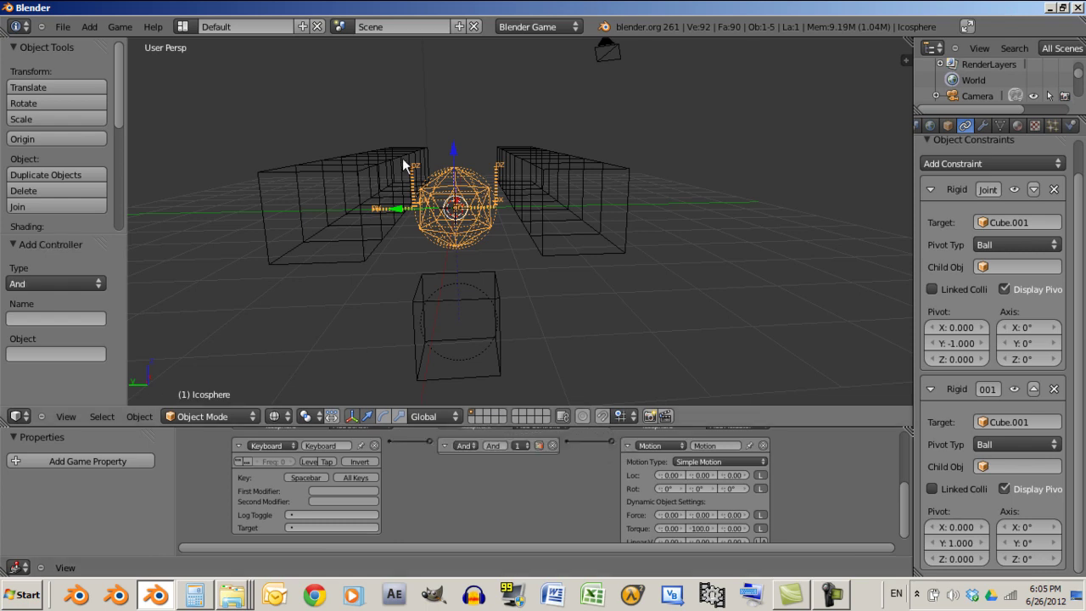
Move the icosphere 3 units along Y into the left box and test the game
key("p")
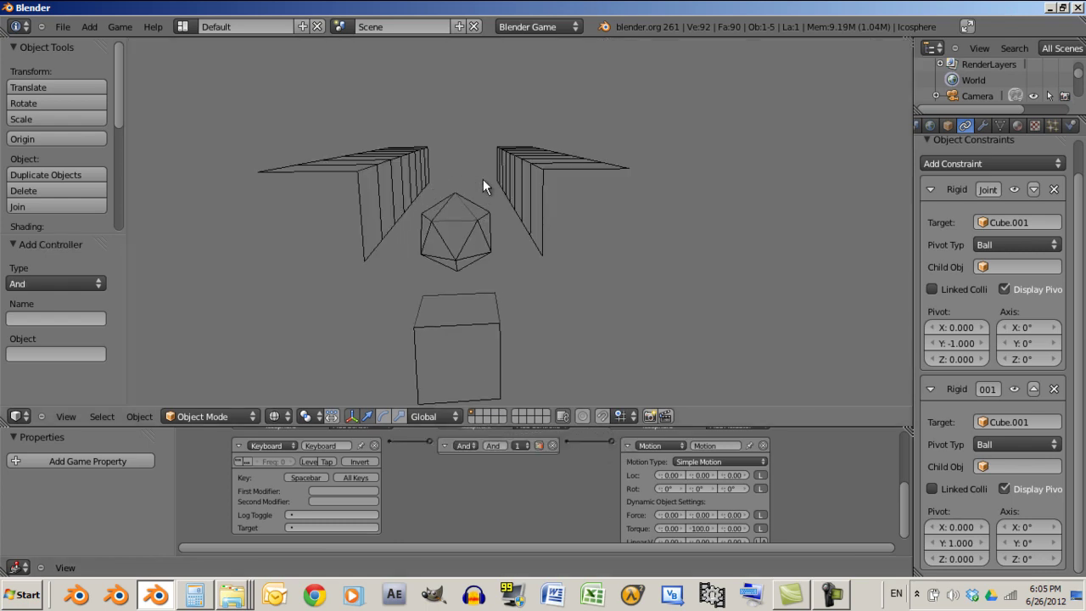
key("Escape")
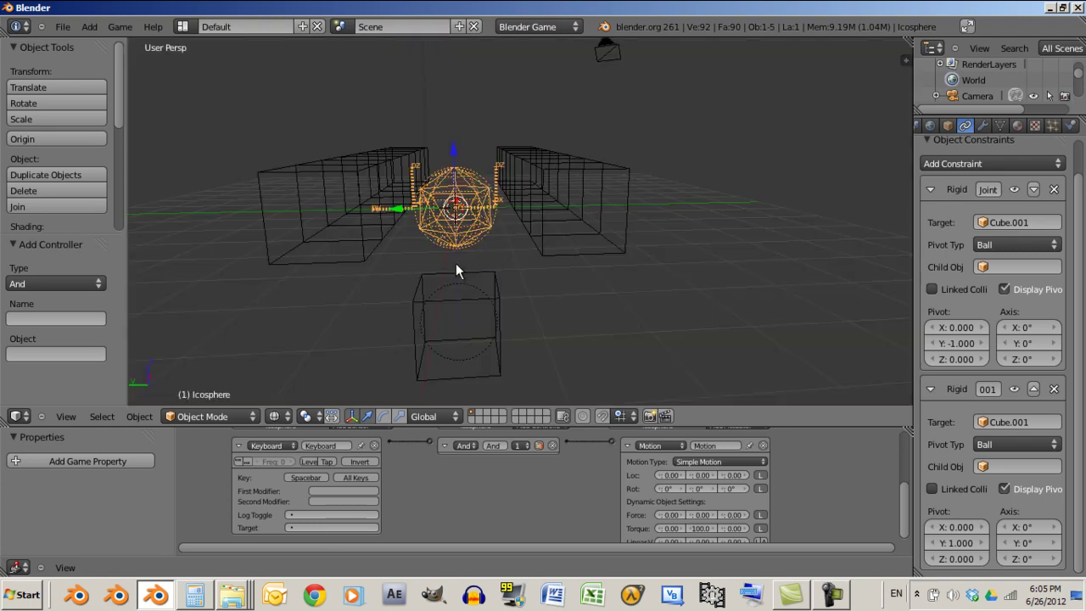
left_click_drag(403, 216, 268, 209)
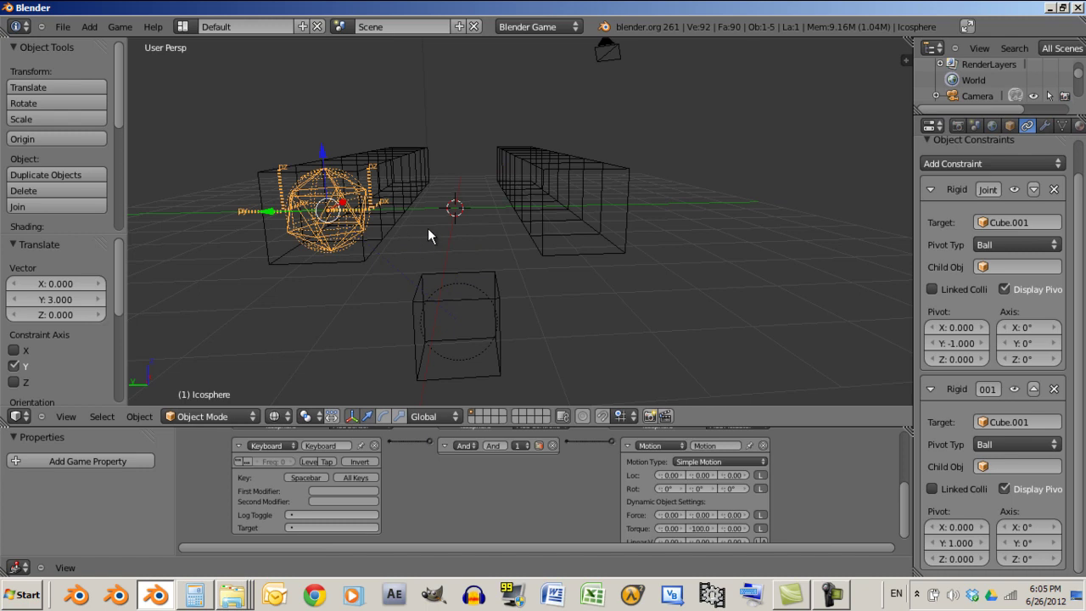
key("p")
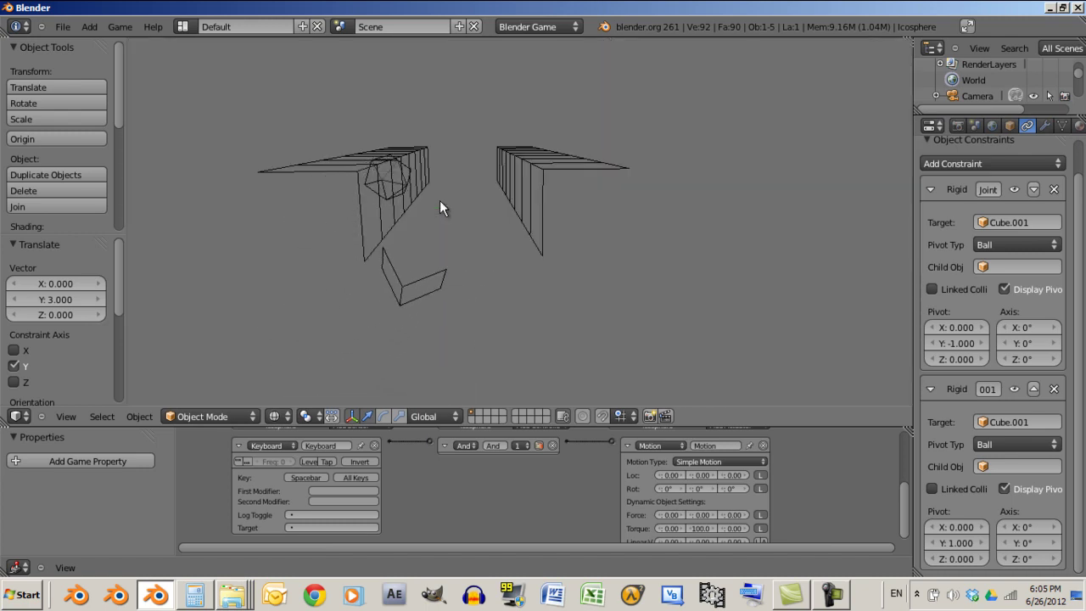
key("Escape")
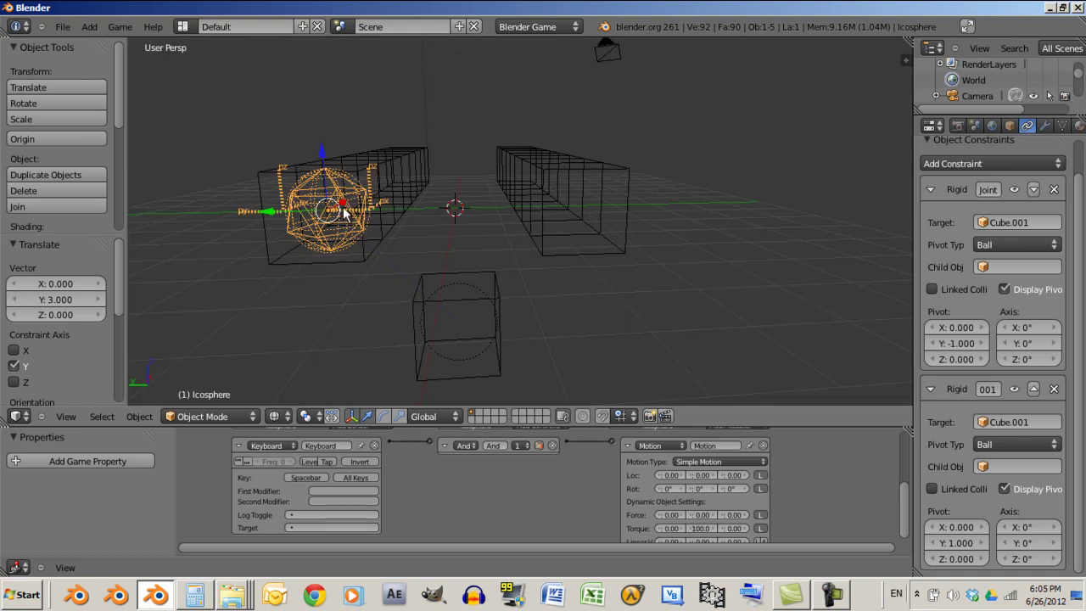
Duplicate the icosphere into the right box along Y and test both wheels
key("shift+d")
right_click(391, 157)
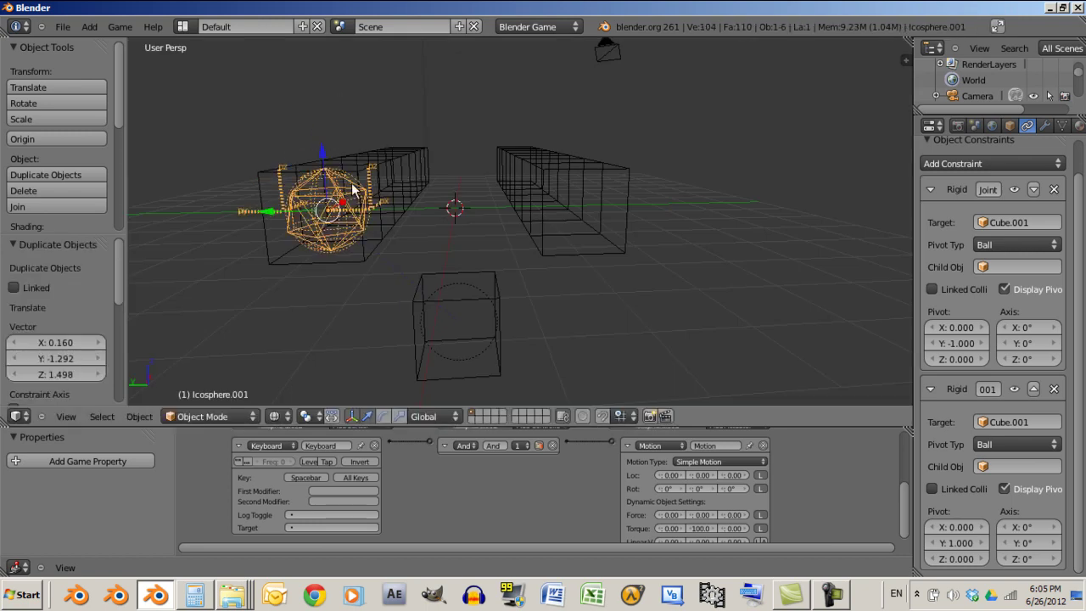
key("g")
key("y")
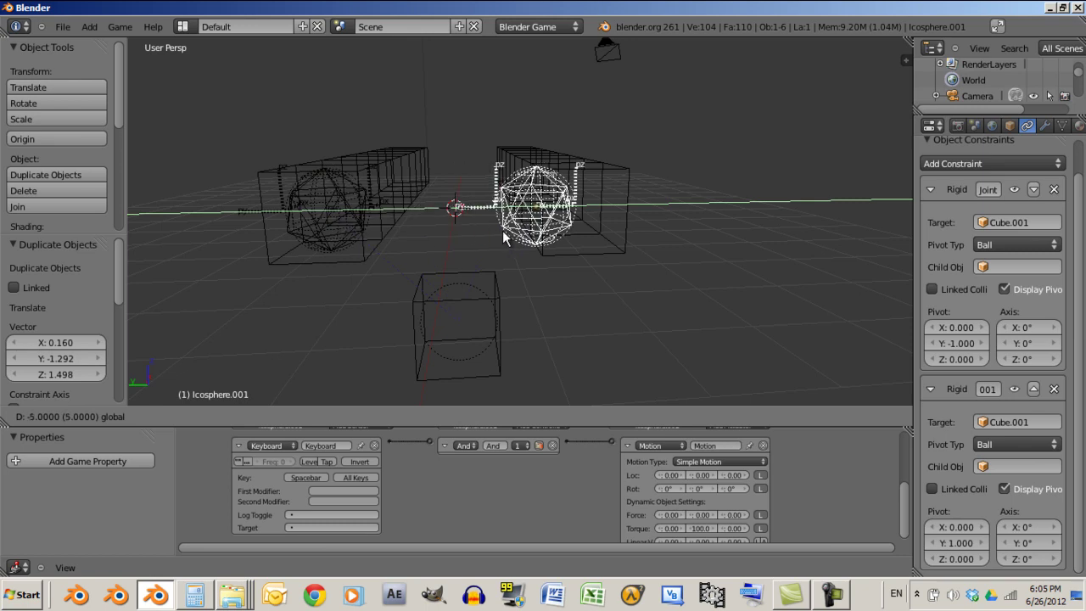
left_click(533, 243)
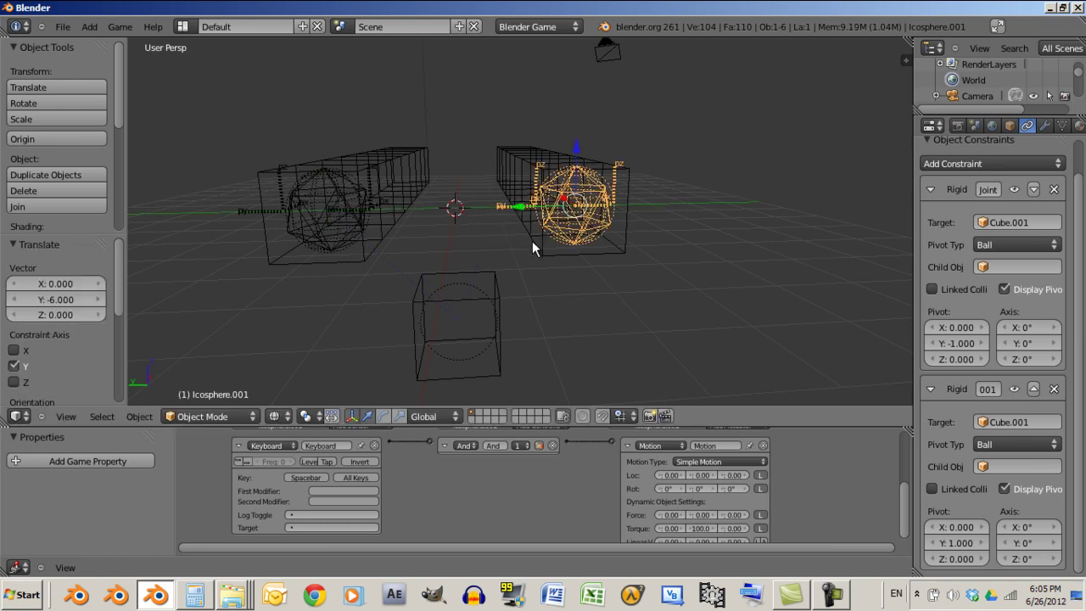
key("p")
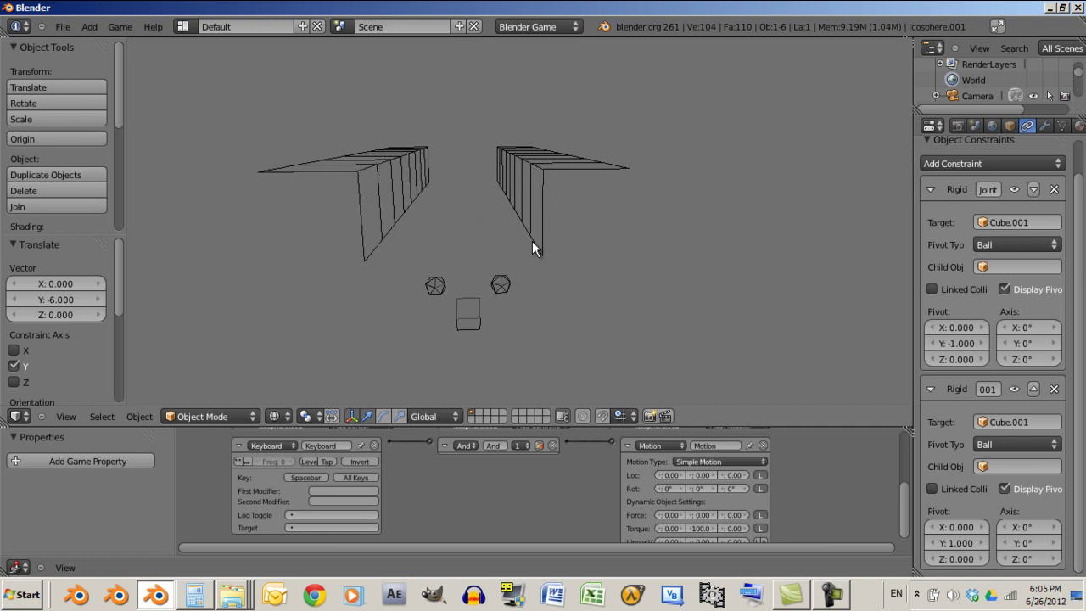
key("Escape")
right_click(532, 158)
right_click(572, 211)
right_click(517, 148)
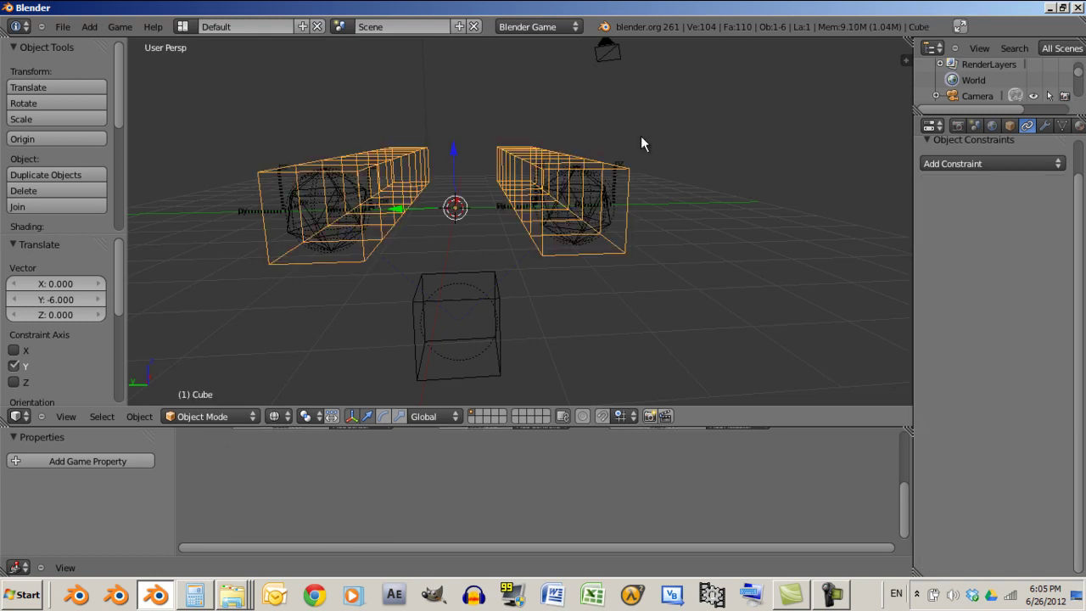
Review the Game Settings and Physics options in the long boxes' Material tab
left_click(1079, 125)
scroll(967, 327, "down", 12)
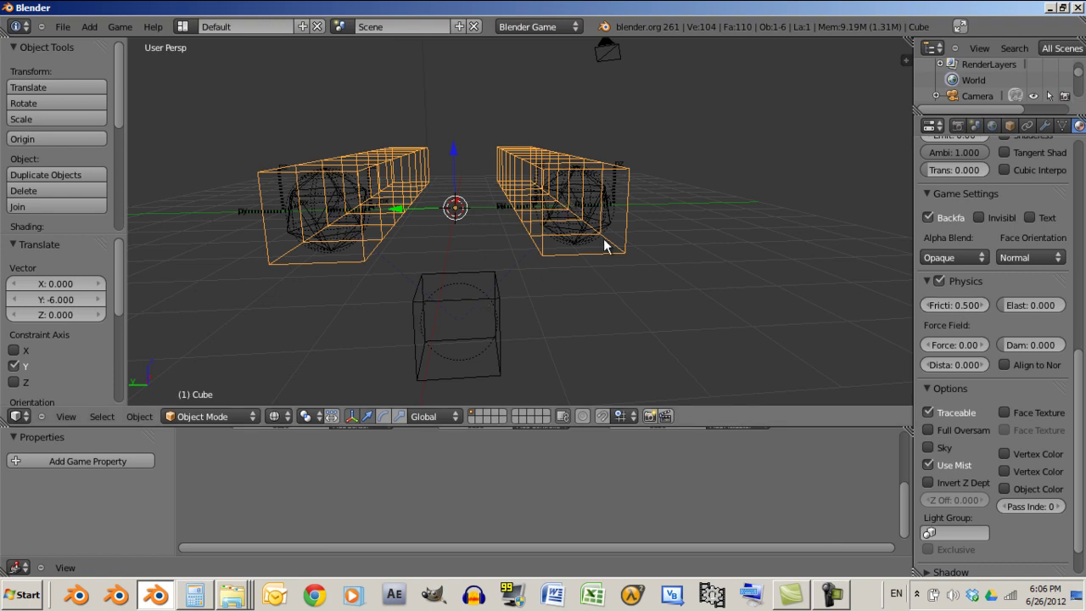
scroll(1023, 288, "up", 2)
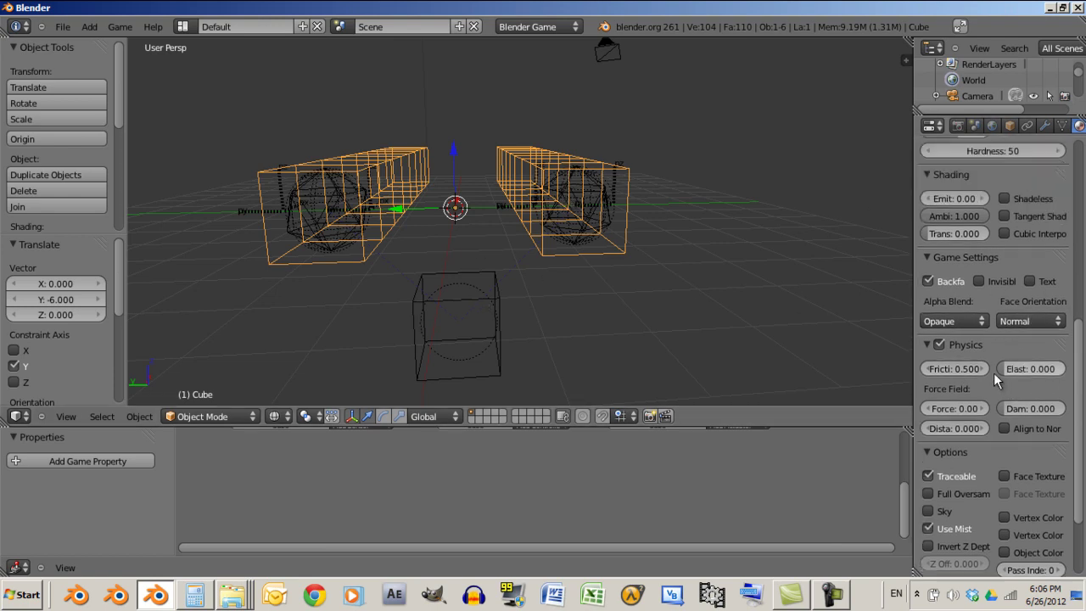
middle_click_drag(422, 246, 296, 333)
Duplicate Cube.001 with its two icosphere wheels and move the copy 8 units along X
right_click(520, 230)
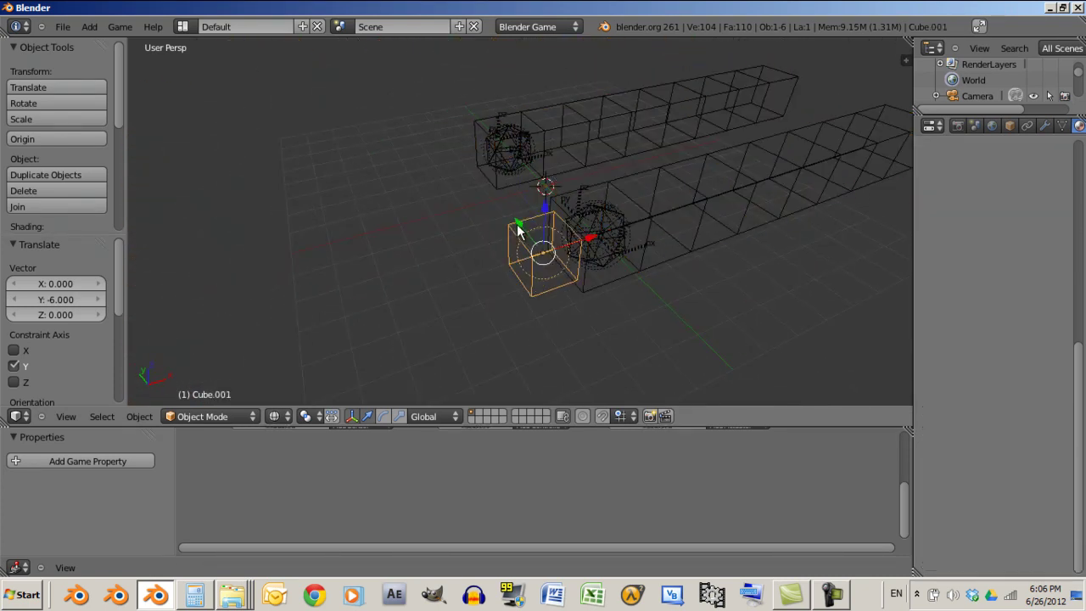
right_click(599, 221, "shift")
right_click(509, 151, "shift")
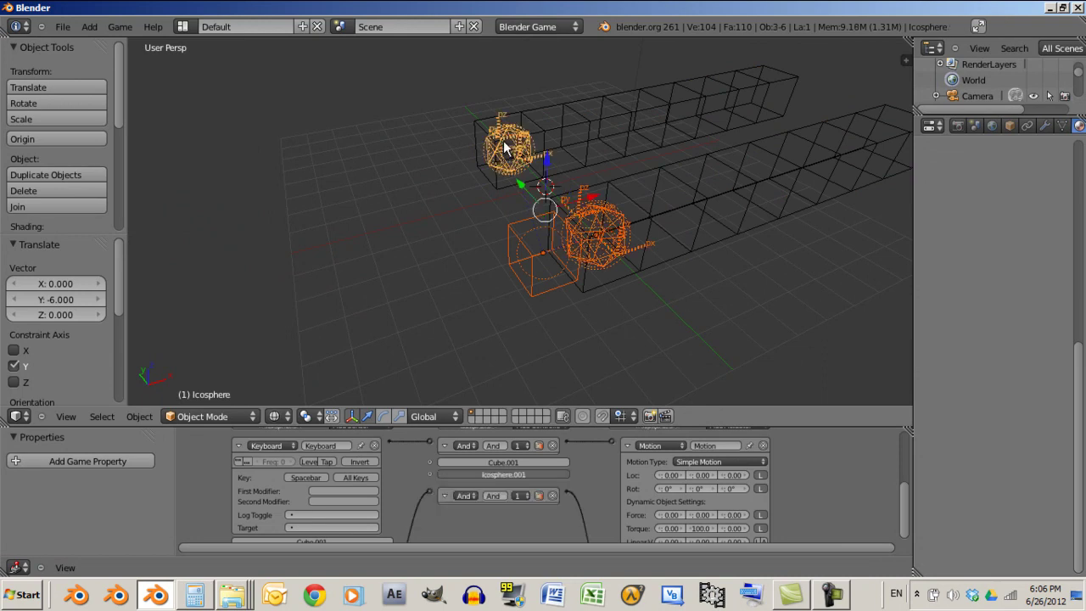
middle_click_drag(509, 153, 240, 154)
key("shift+d")
right_click(351, 177)
key("g")
key("x")
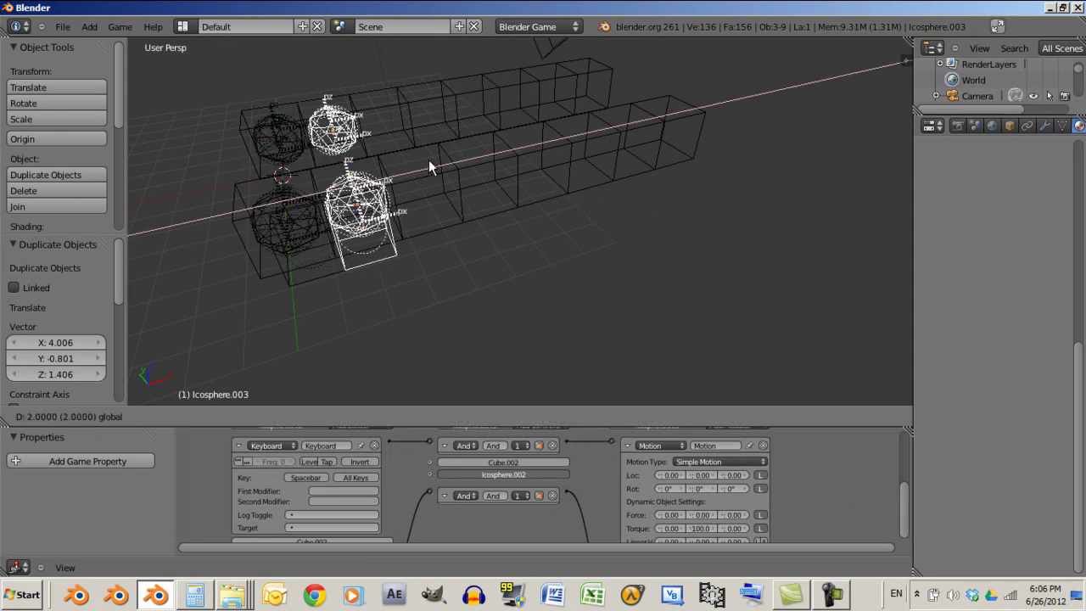
left_click(563, 112)
Test-run both cars in the game, then select the right cube Cube.002
middle_click_drag(453, 186, 457, 223)
right_click(477, 196)
key("p")
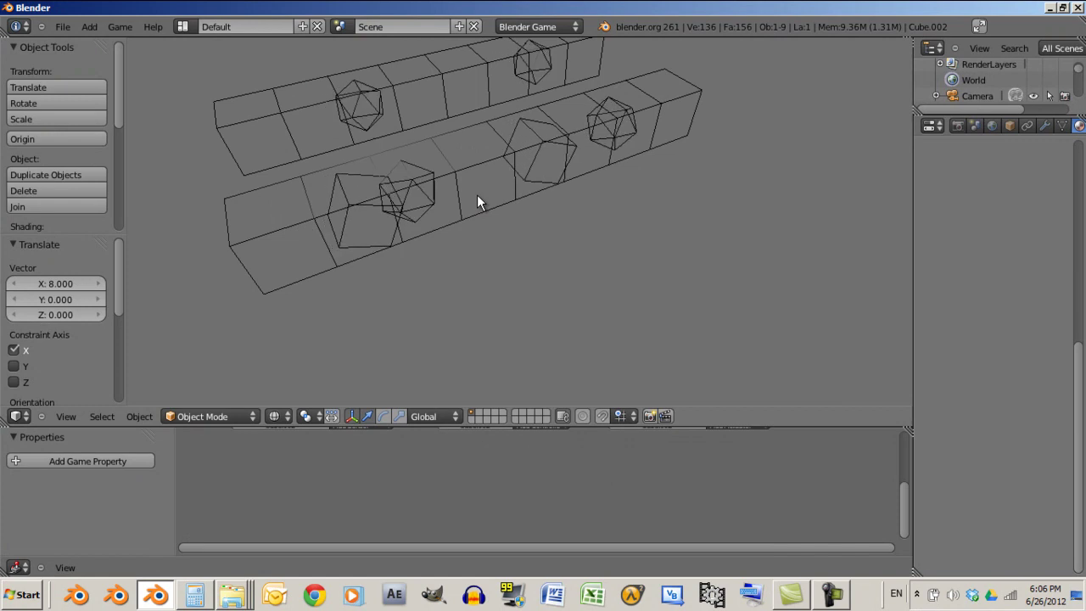
key("Escape")
middle_click_drag(489, 174, 553, 198)
middle_click_drag(283, 229, 221, 153)
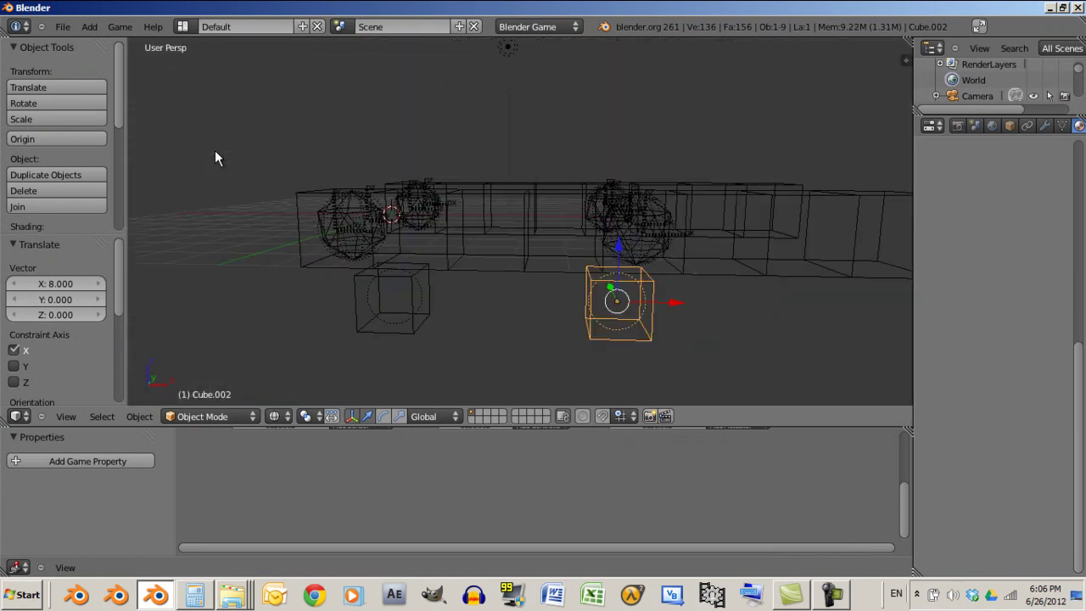
right_click(367, 315)
right_click(591, 305)
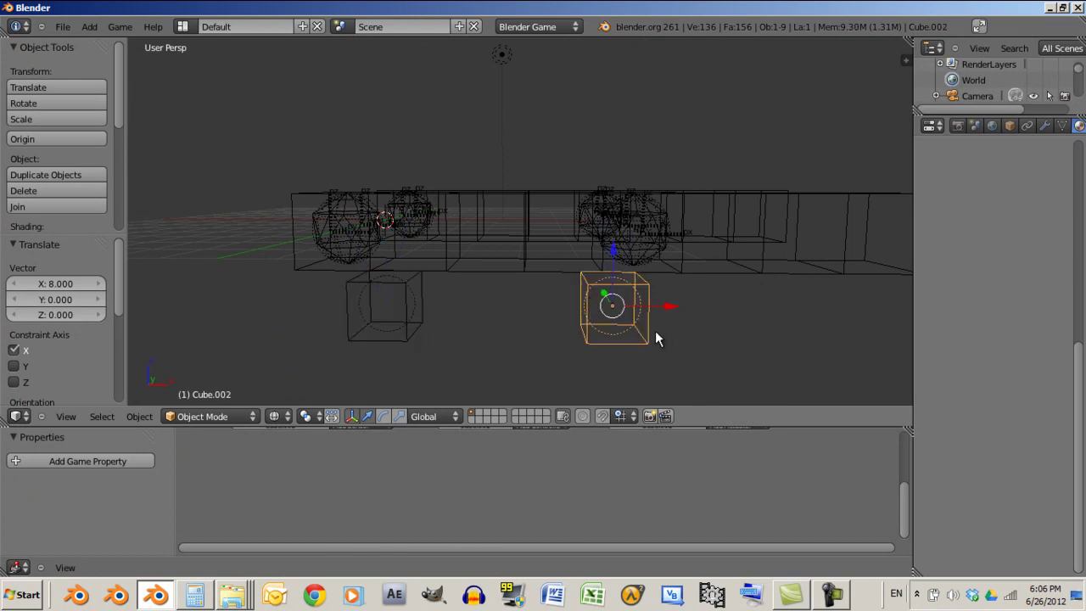
left_click(1044, 127)
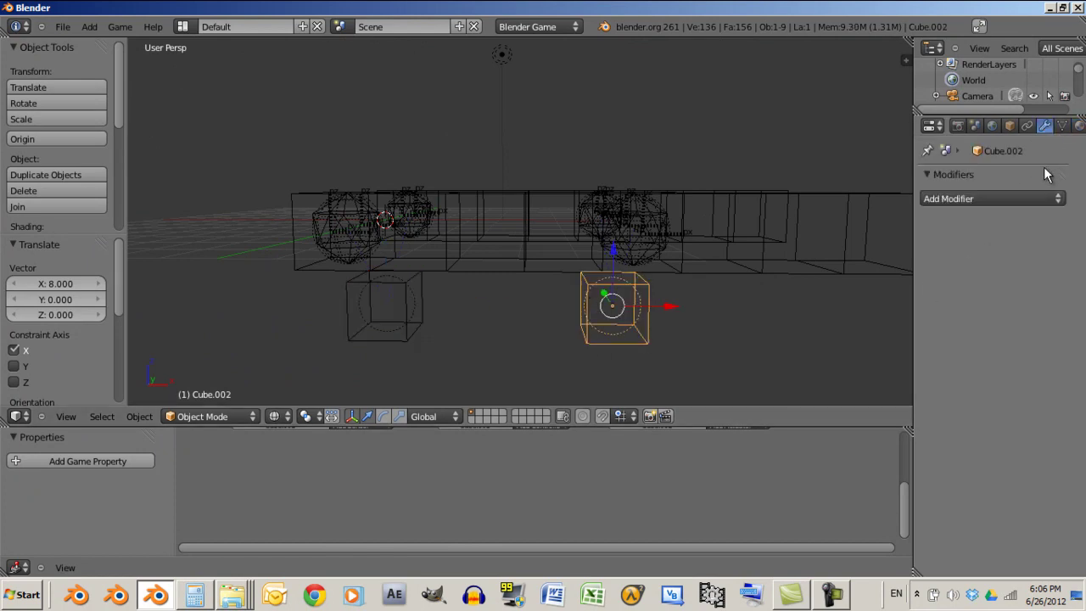
Add a Rigid Body Joint constraint to the right cube targeting Cube.001
left_click(1029, 201)
left_click(1027, 125)
left_click(1018, 200)
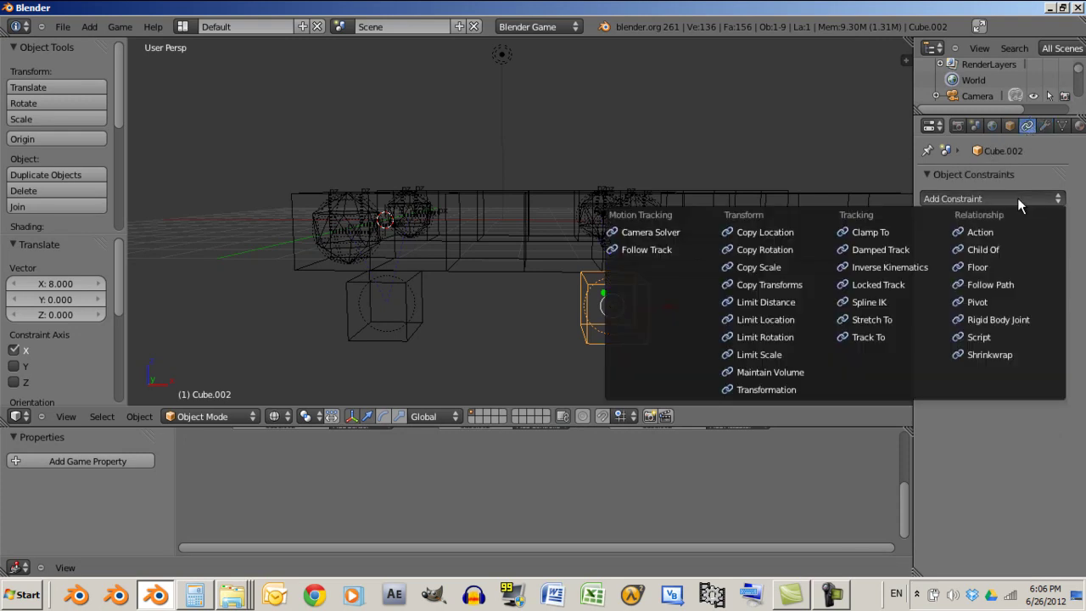
left_click(1038, 319)
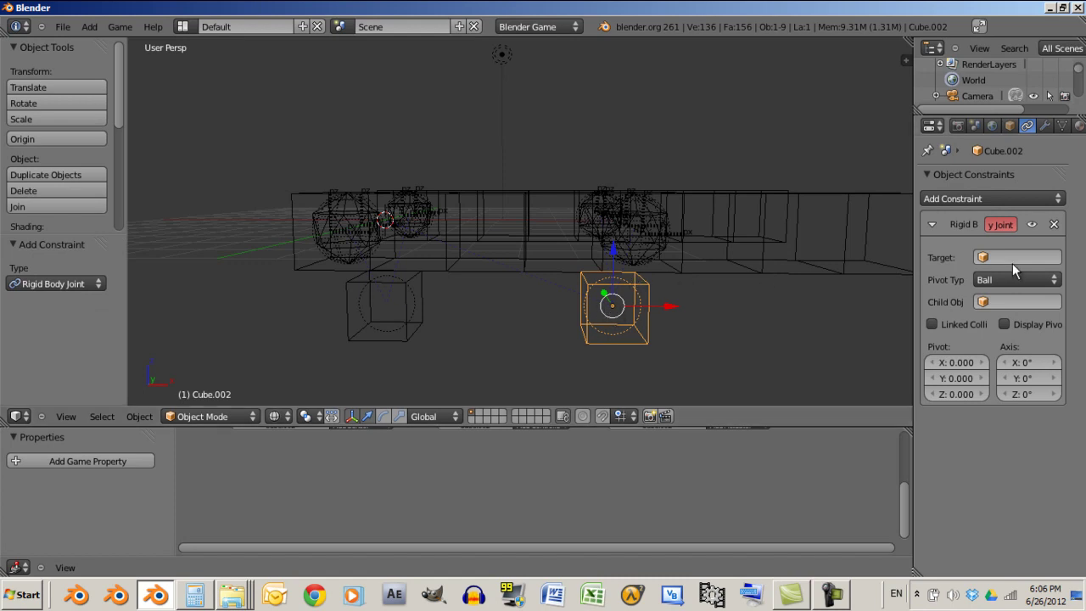
right_click(388, 304)
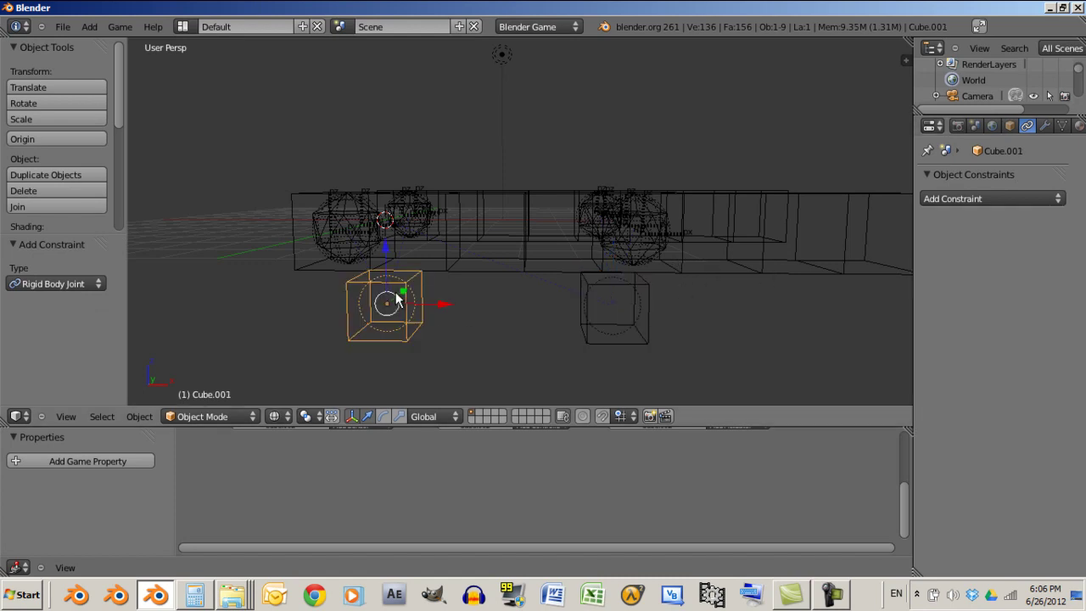
right_click(594, 293)
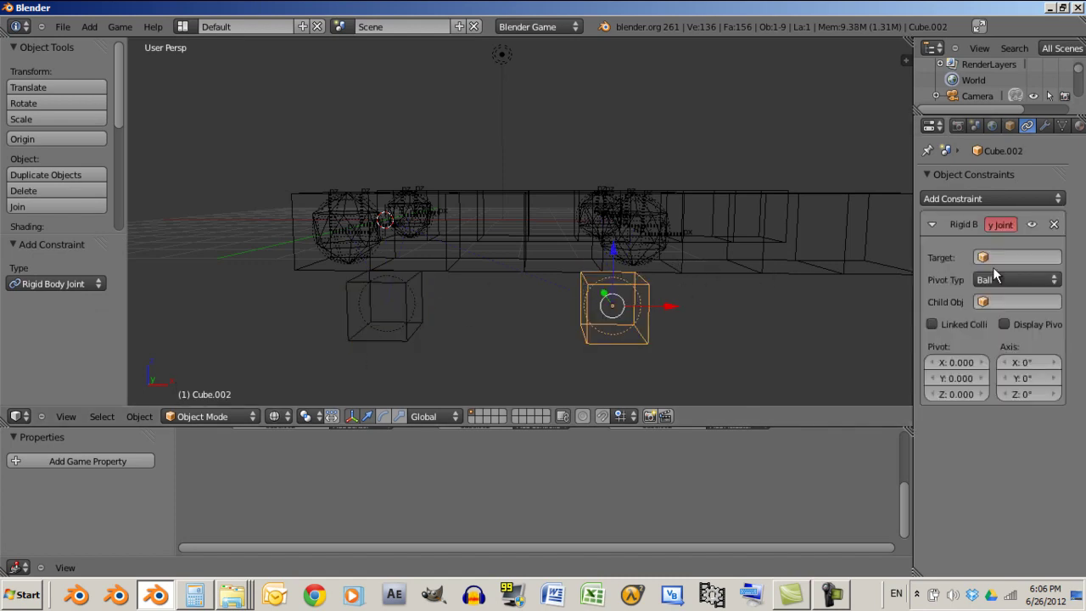
left_click(1014, 257)
left_click(1022, 314)
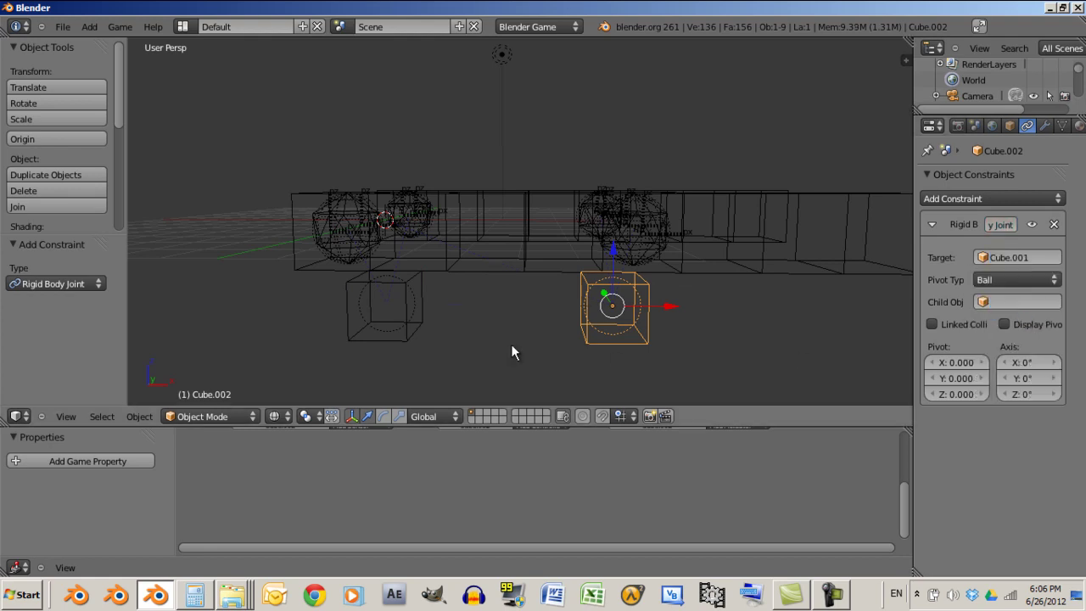
Give Cube.001 a Rigid Body Joint targeting Cube.002 and run the game
right_click(348, 292)
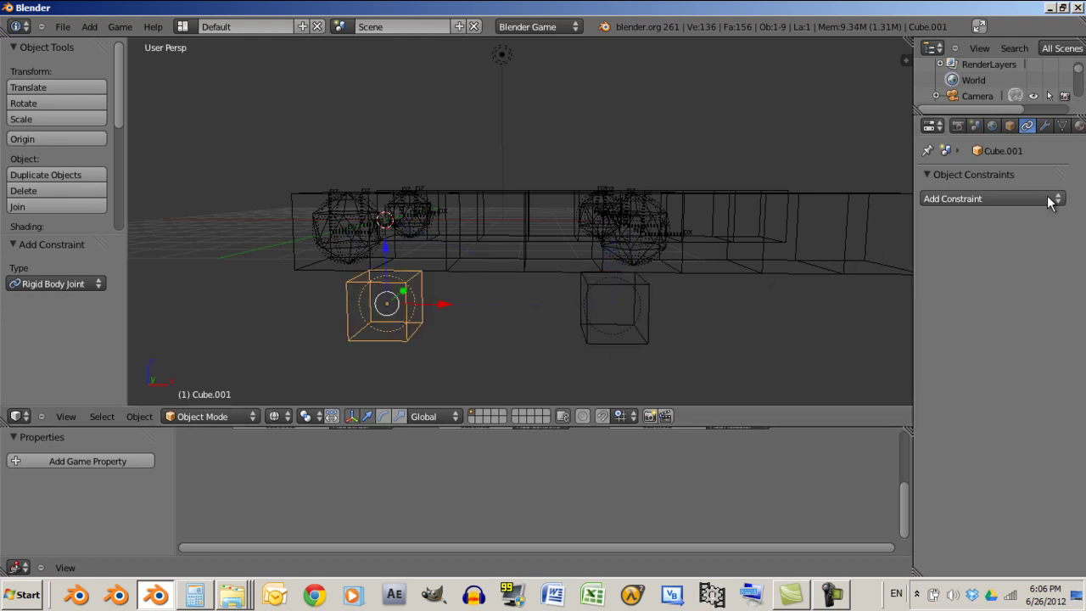
left_click(1004, 204)
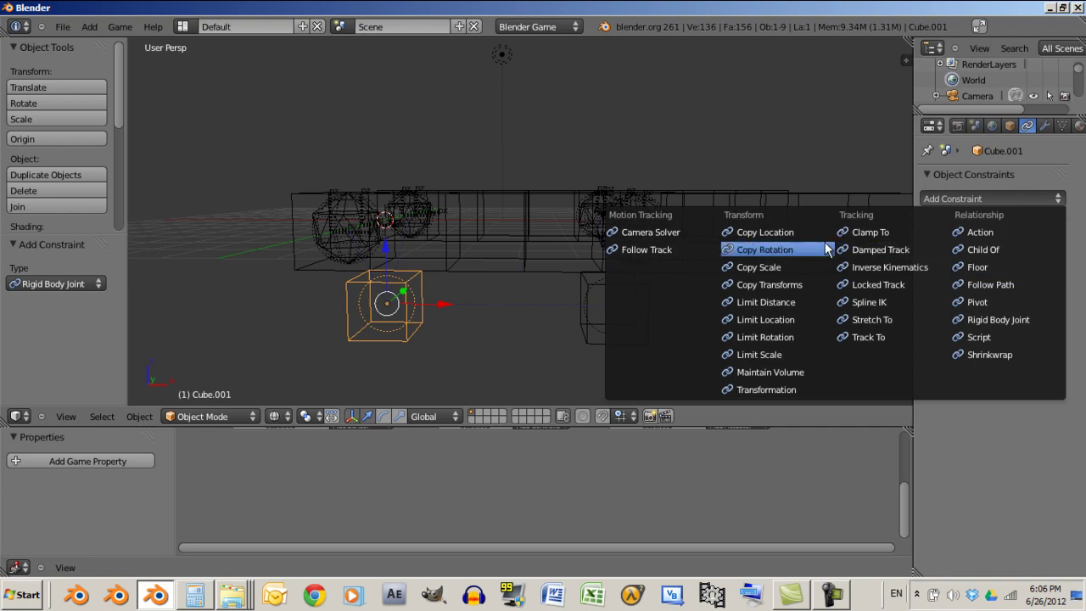
left_click(1017, 327)
left_click(1022, 257)
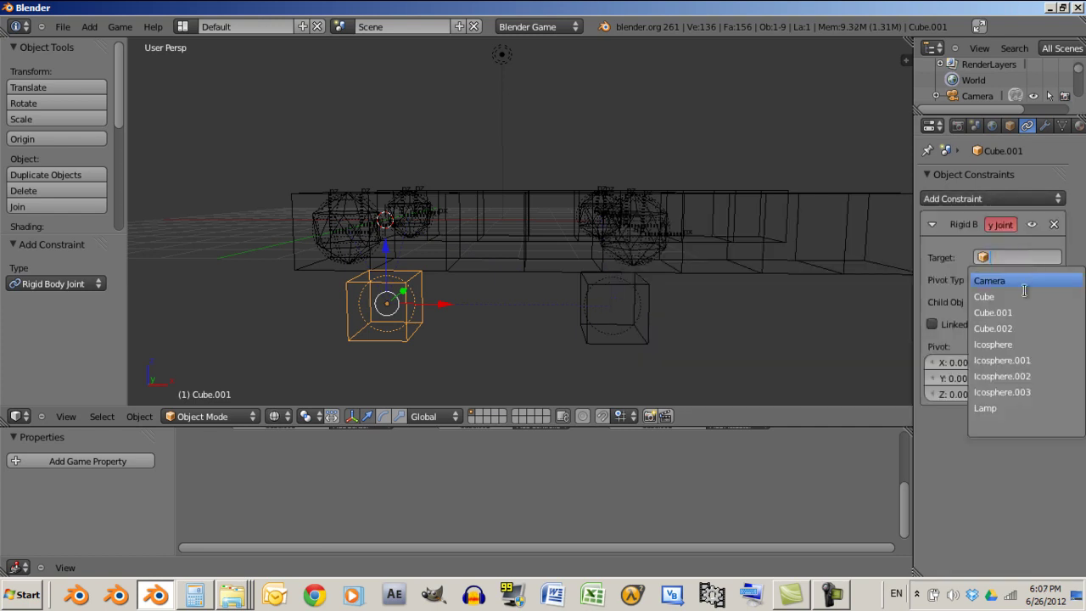
left_click(1010, 327)
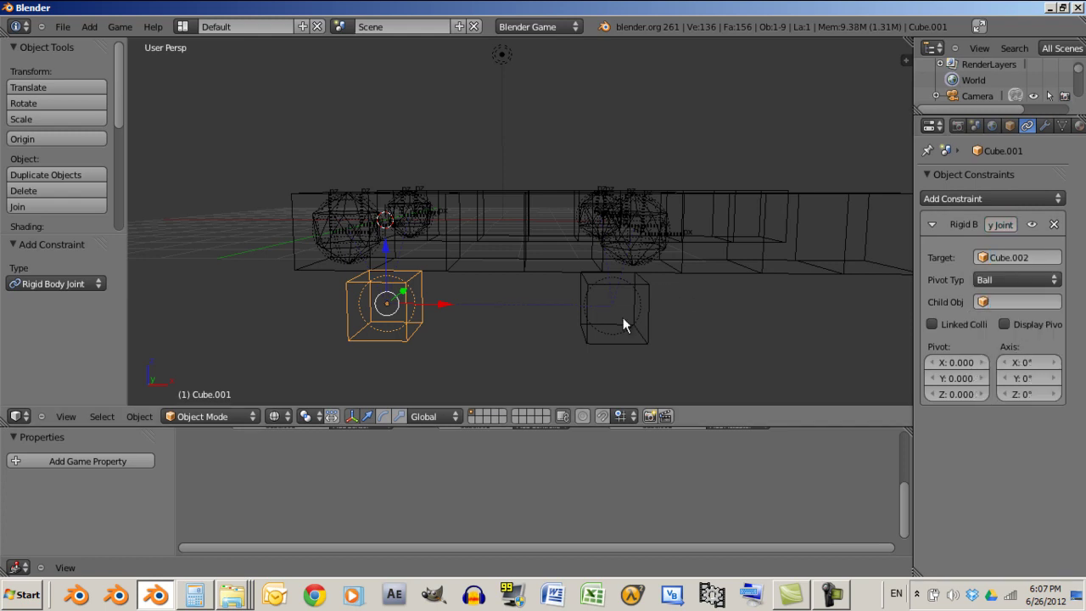
key("p")
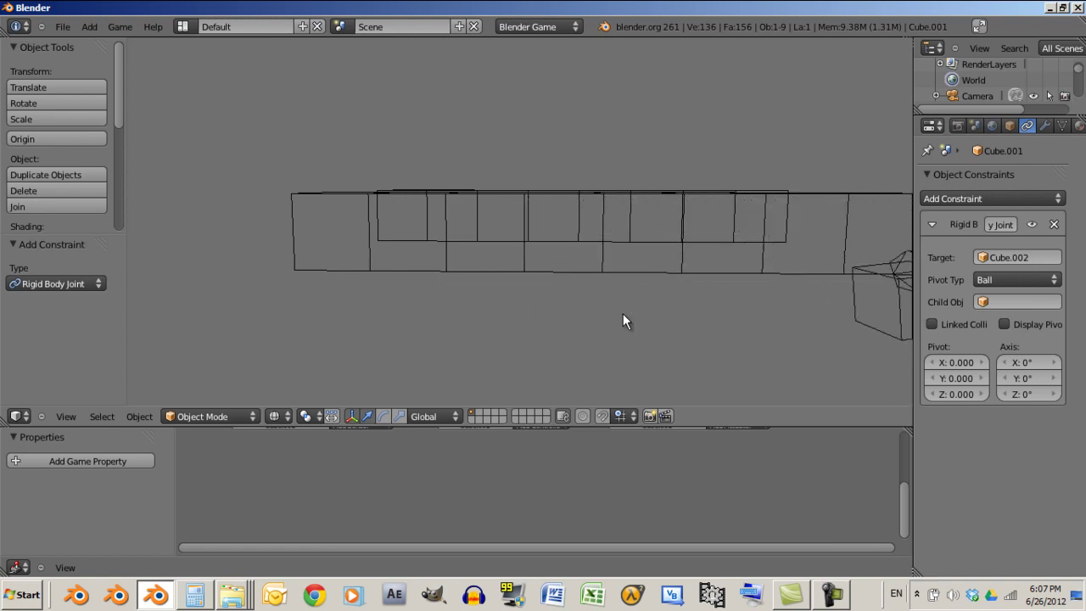
Scale the arrayed rail object Cube by 2 along X and test-run the game
key("Escape")
middle_click_drag(623, 320, 677, 176)
right_click(625, 173)
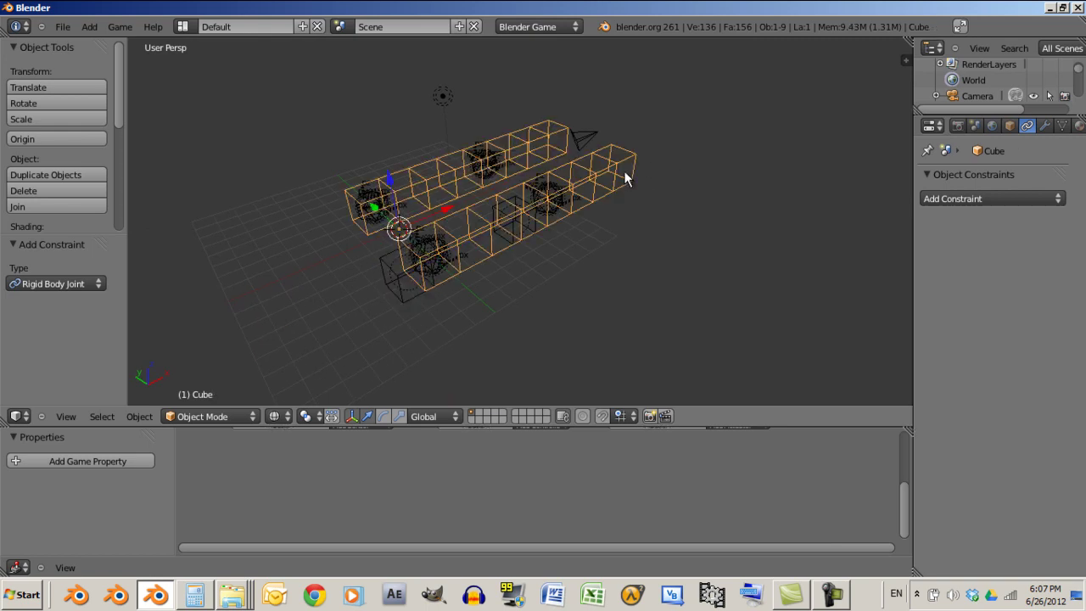
key("s")
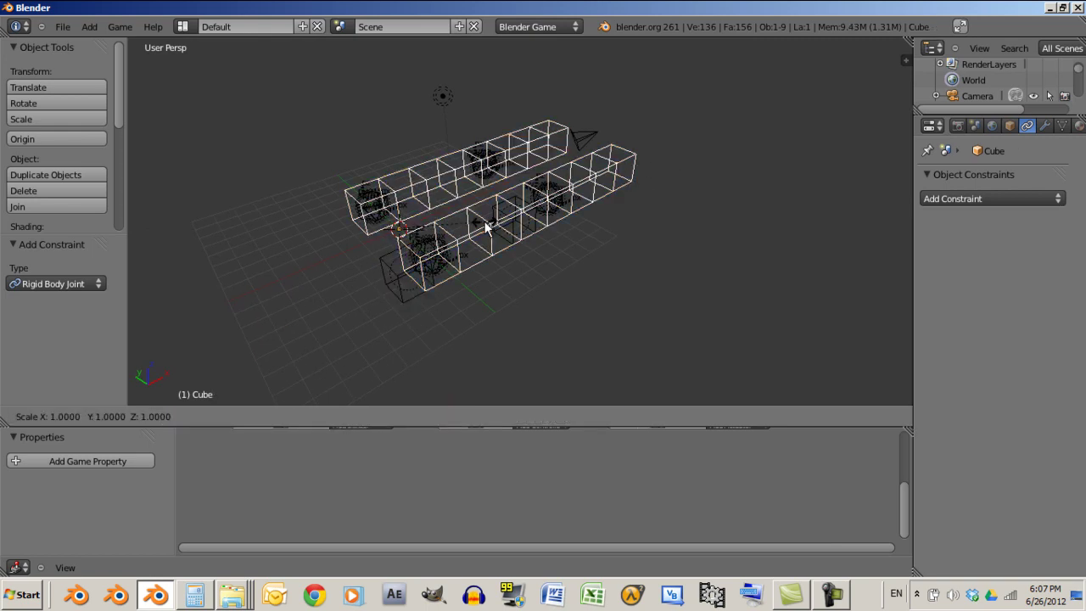
key("x")
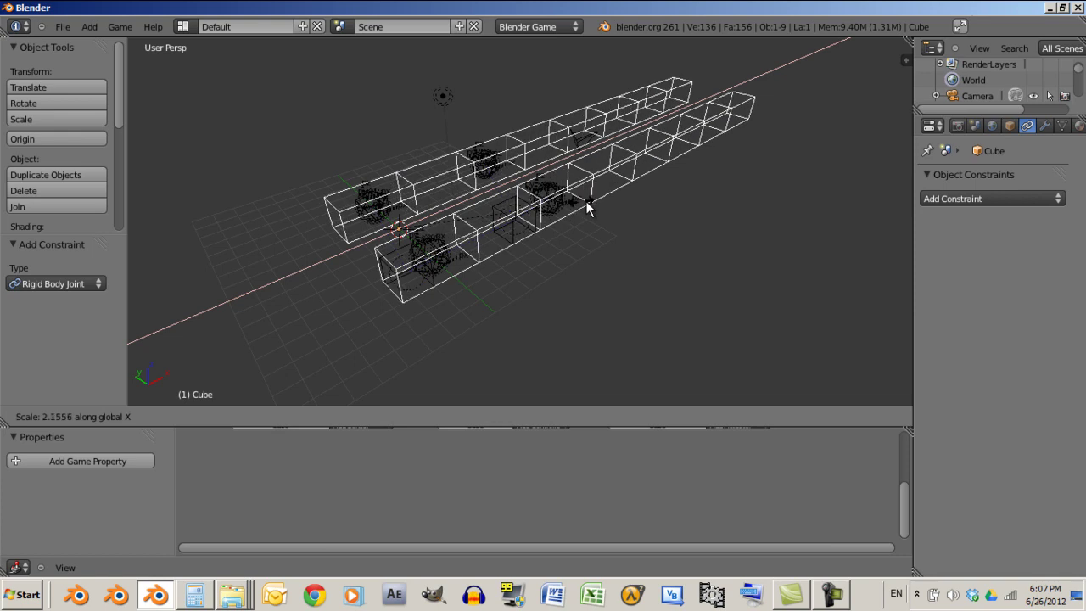
key("2")
key("Return")
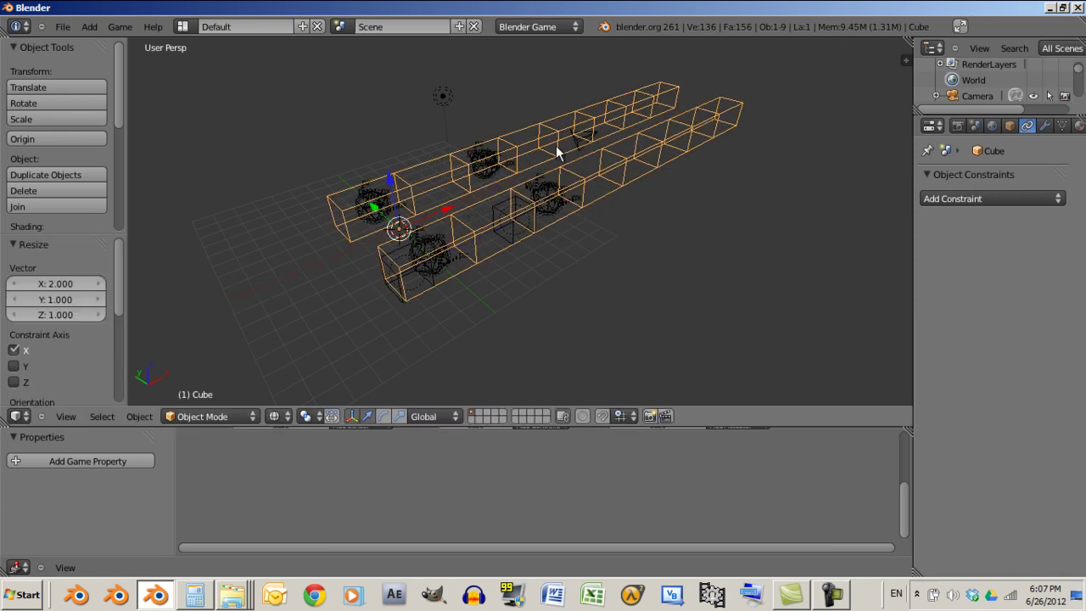
key("a")
key("p")
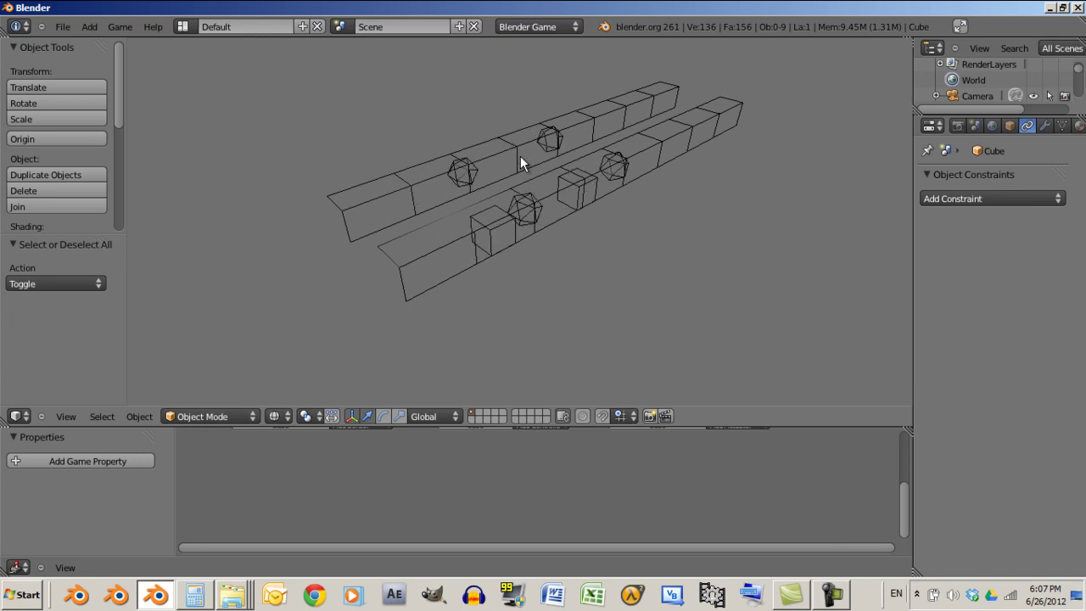
key("Escape")
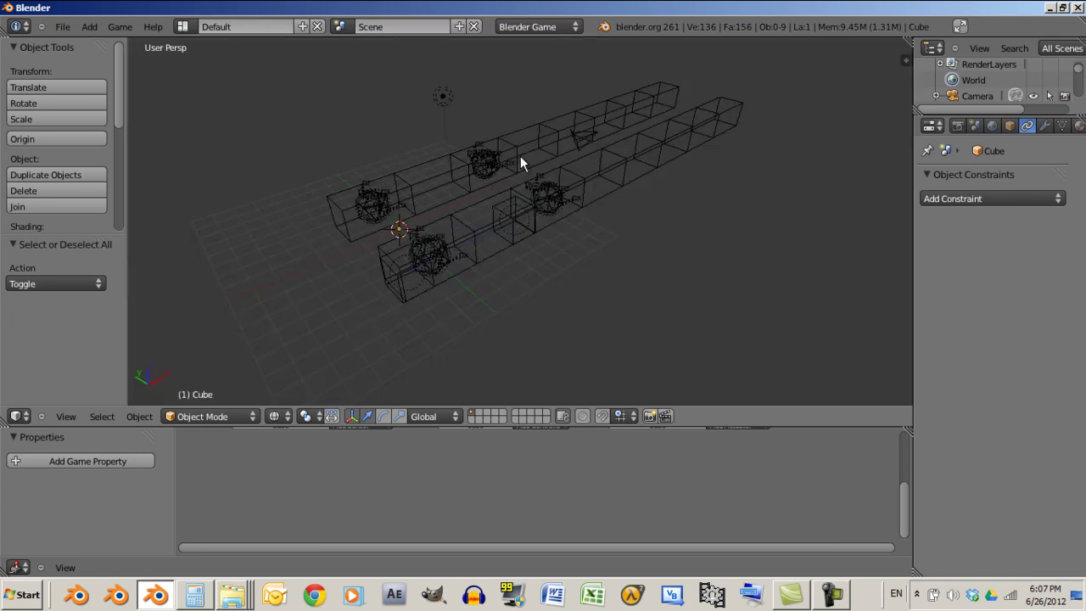
middle_click_drag(514, 189, 591, 231)
Add a NURBS path to the scene from the Curve menu
key("a")
key("a")
key("shift+a")
mouse_move(372, 241)
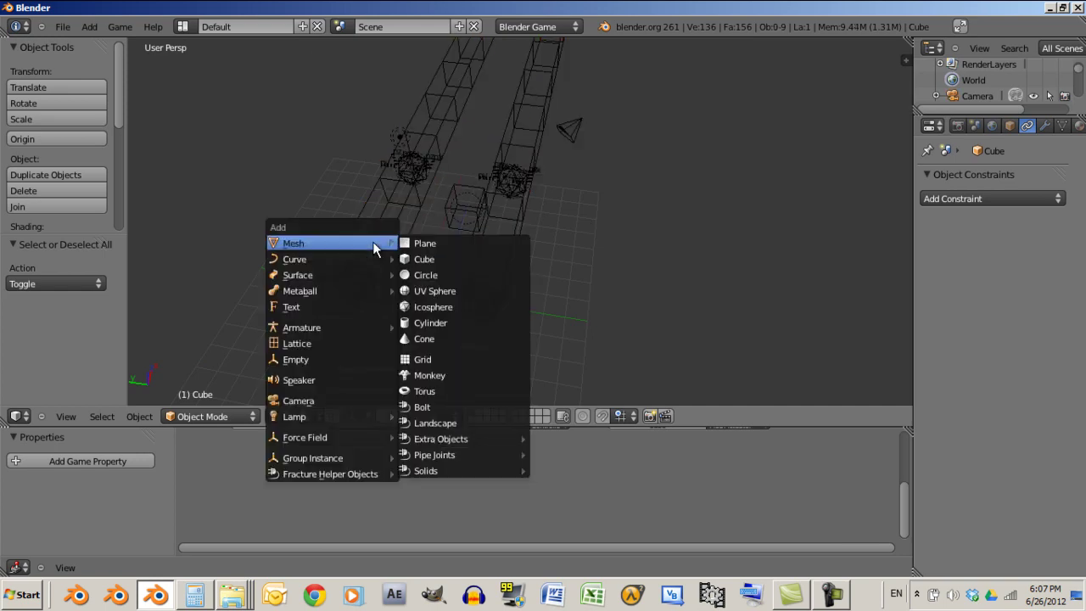
mouse_move(335, 258)
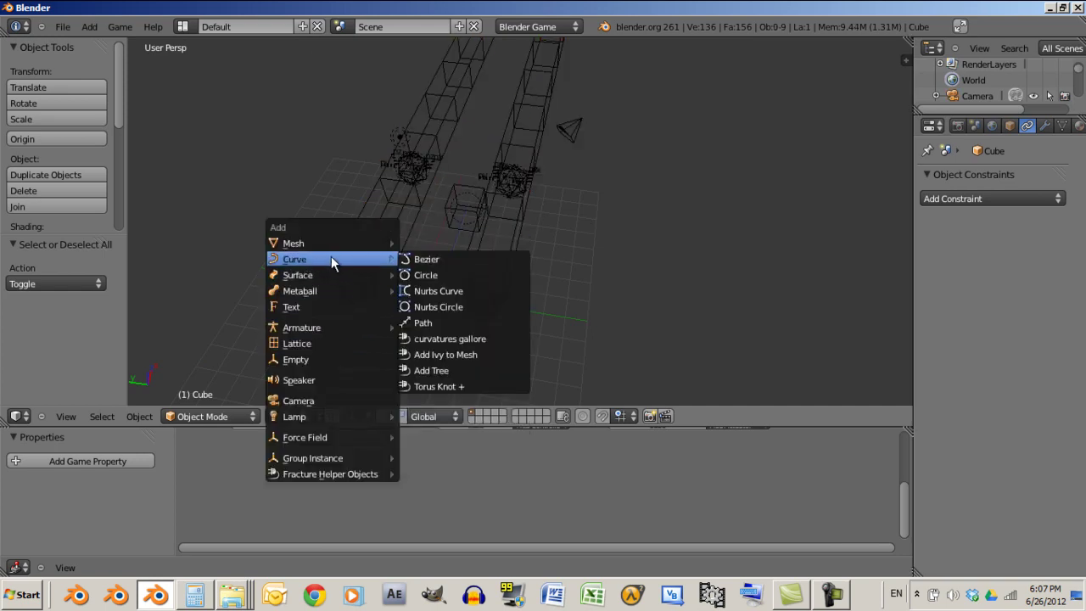
left_click(503, 325)
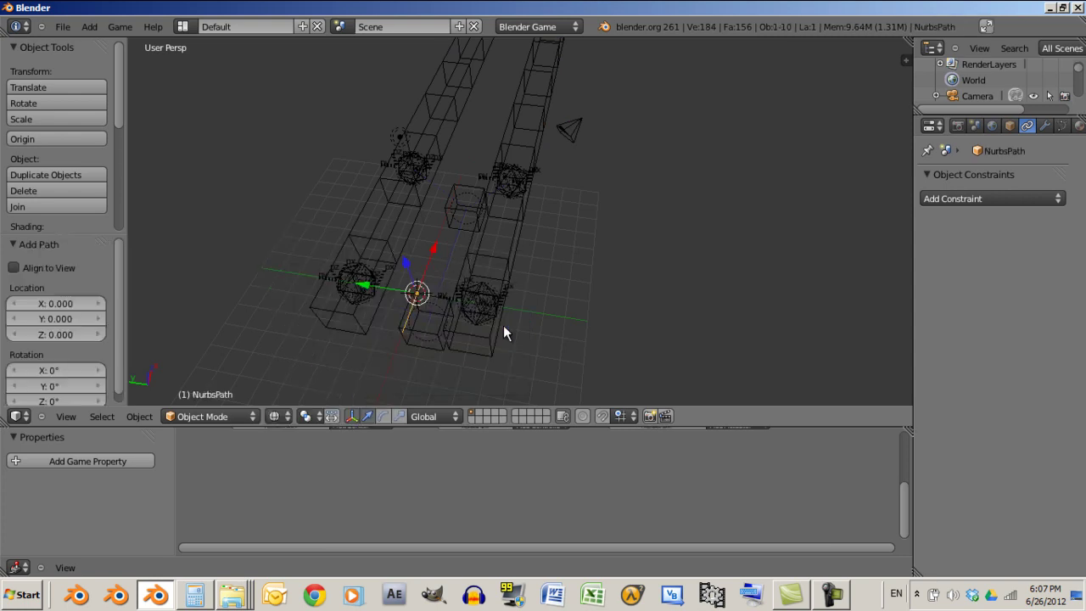
Give the rail object Cube a Curve modifier with NurbsPath as its object
middle_click_drag(454, 334, 456, 188)
right_click(455, 185)
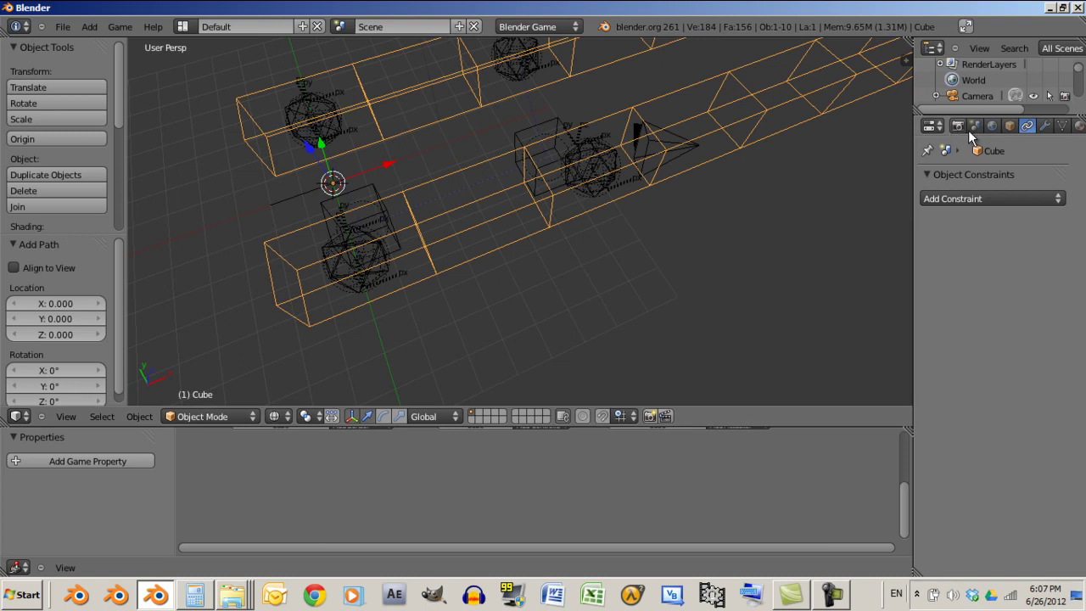
left_click(1045, 126)
left_click(1012, 200)
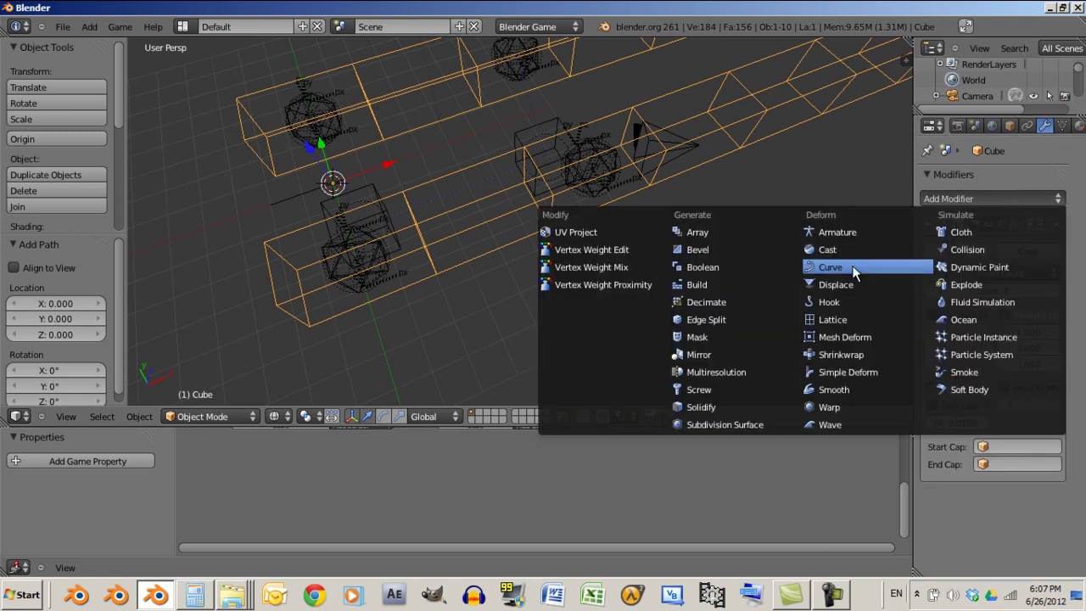
left_click(825, 266)
scroll(967, 488, "down", 2)
left_click(956, 518)
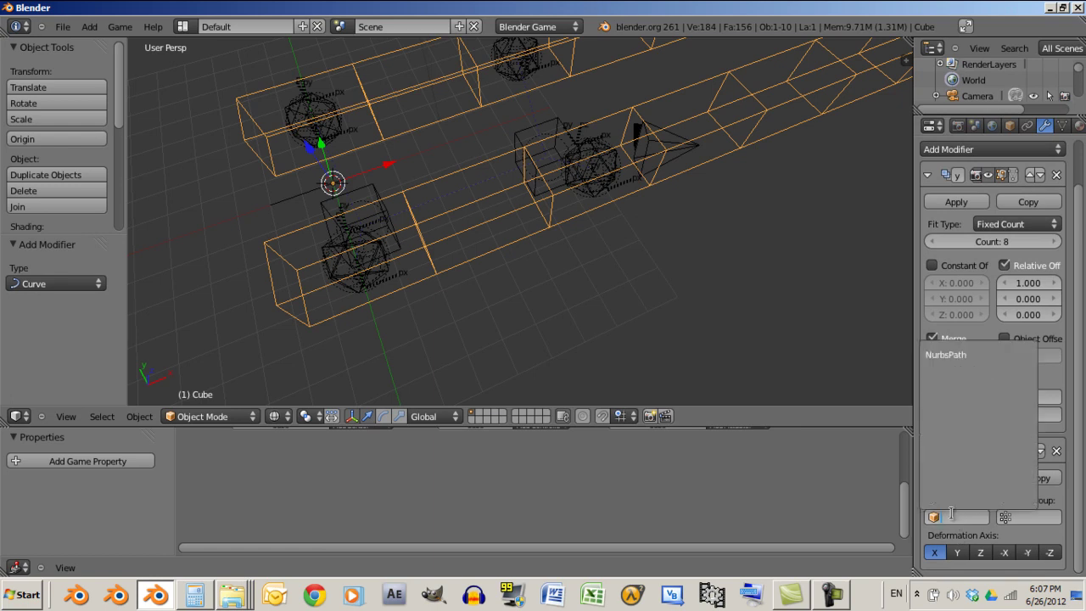
left_click(946, 355)
middle_click_drag(665, 331, 418, 218)
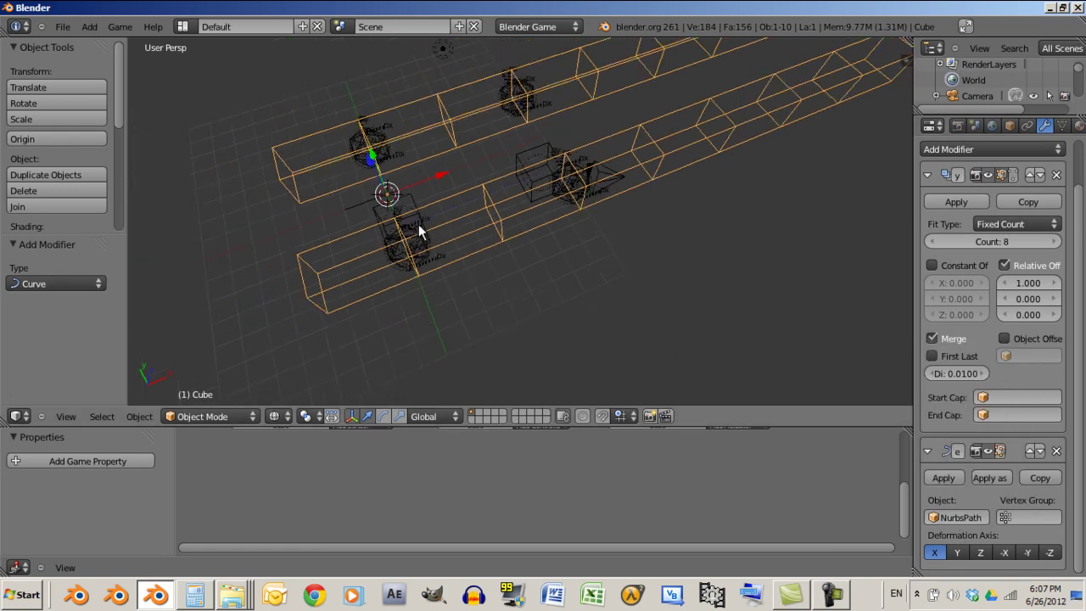
right_click(390, 199)
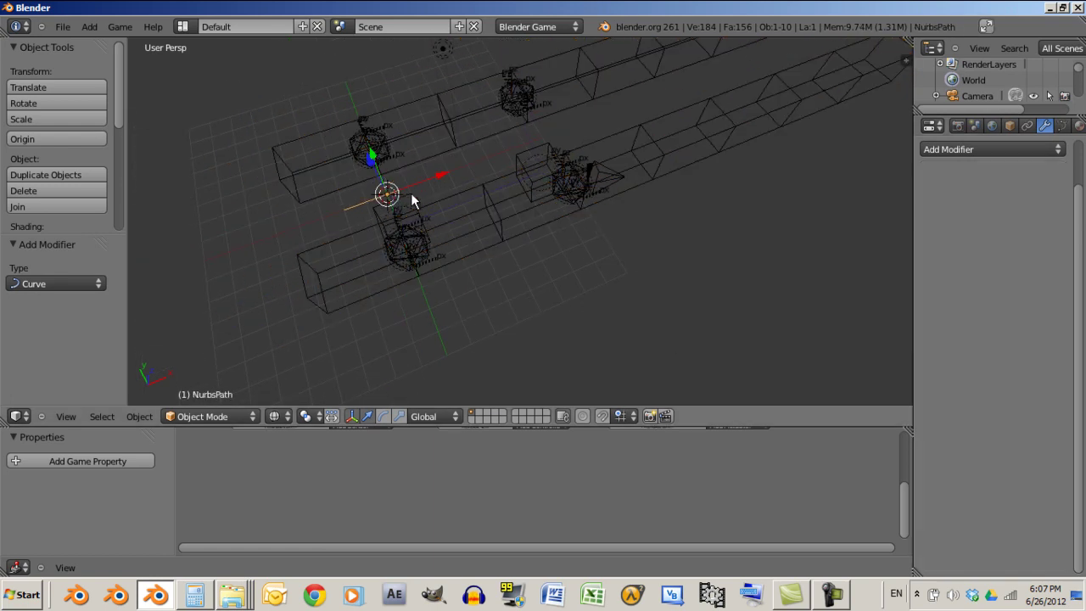
In Edit Mode, scale all path points up by 10, then by 5
key("s")
key("Escape")
key("Tab")
key("a")
key("a")
type("s")
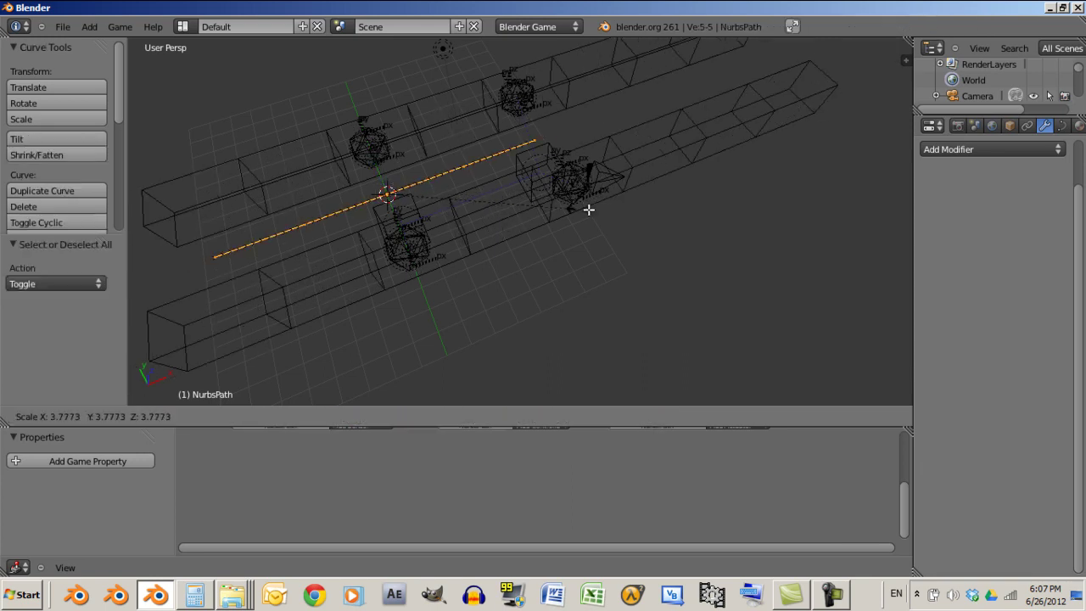
type("10")
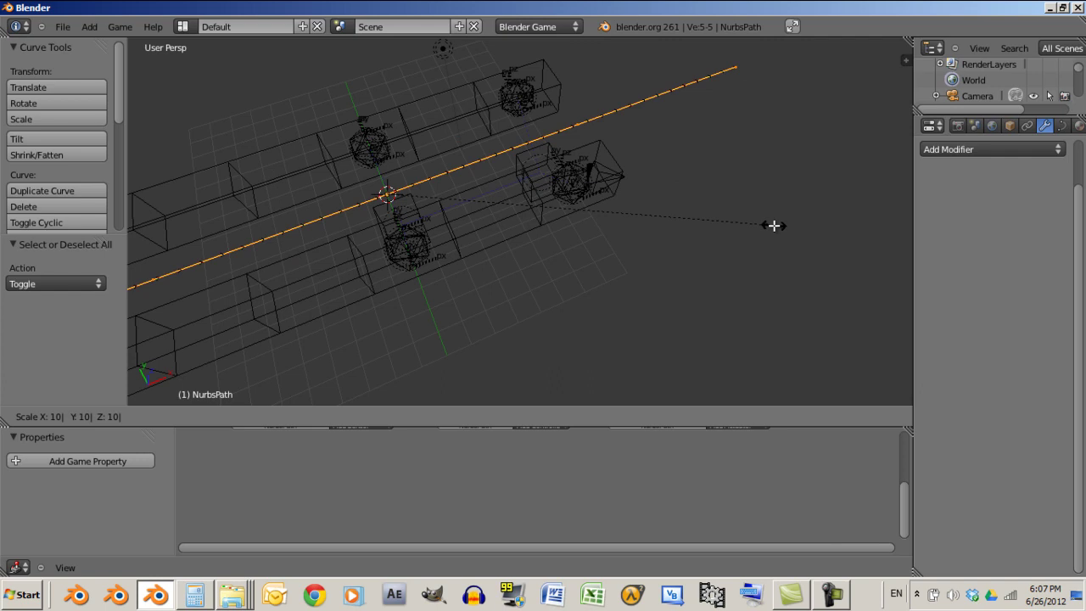
key("Return")
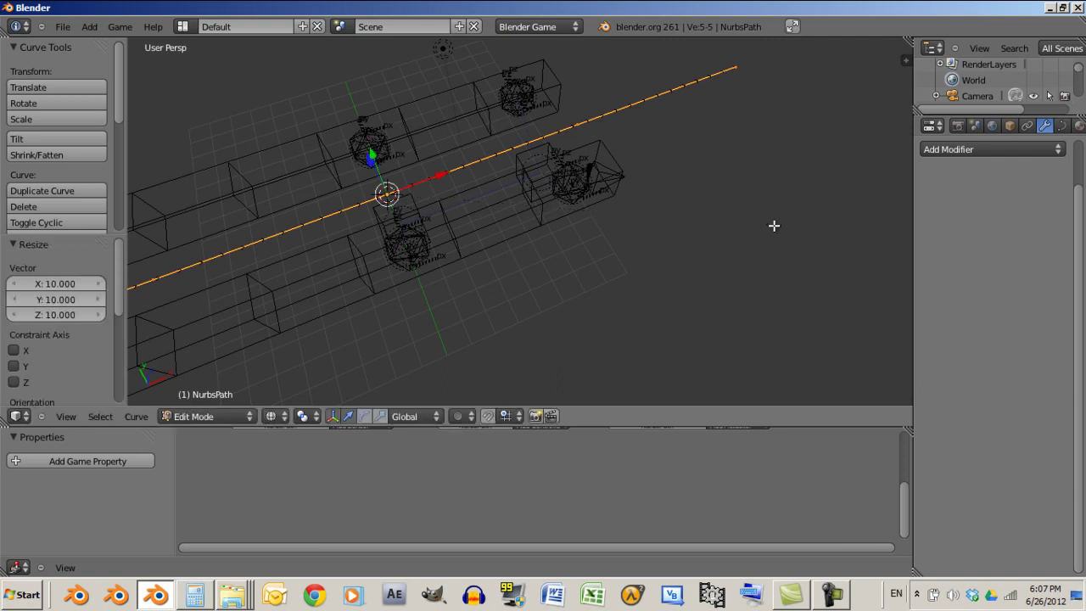
key("s")
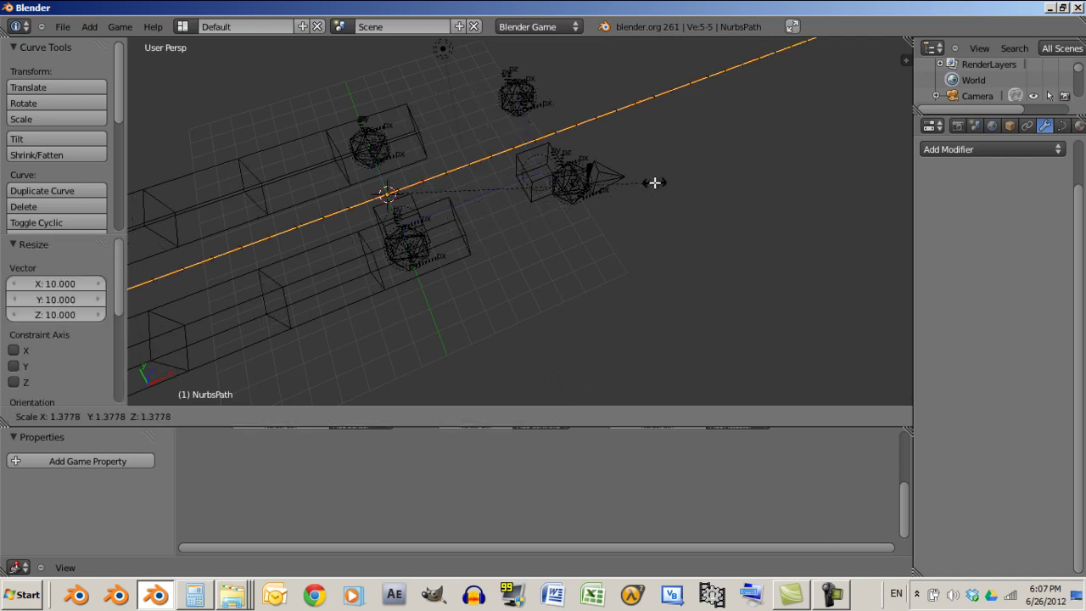
type("5")
key("Return")
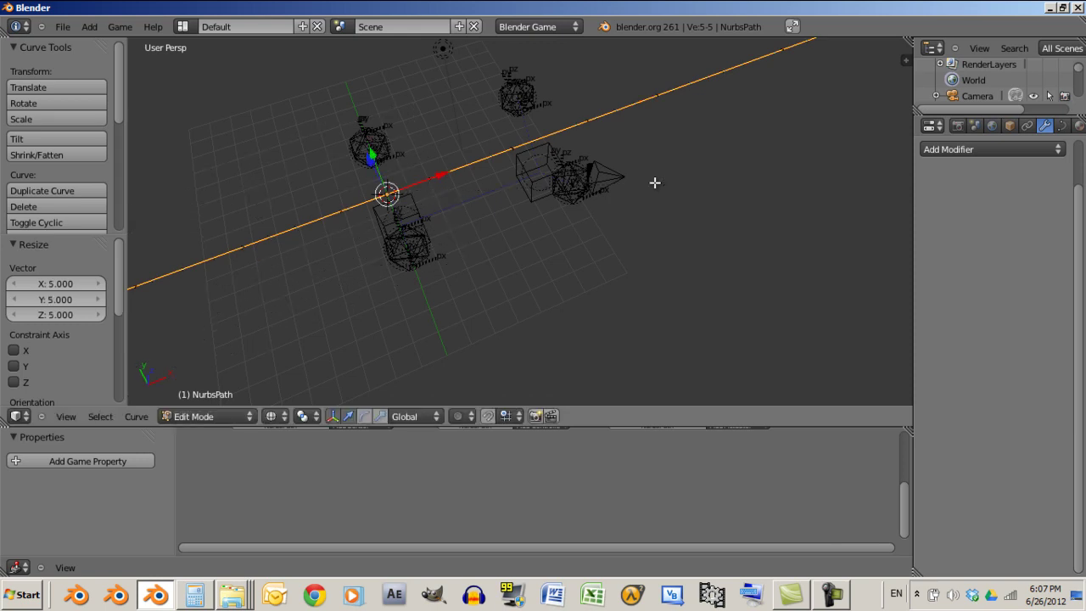
In top orthographic view, shift the whole path 100 units along X
key("KP_7")
key("KP_5")
scroll(468, 172, "down", 5)
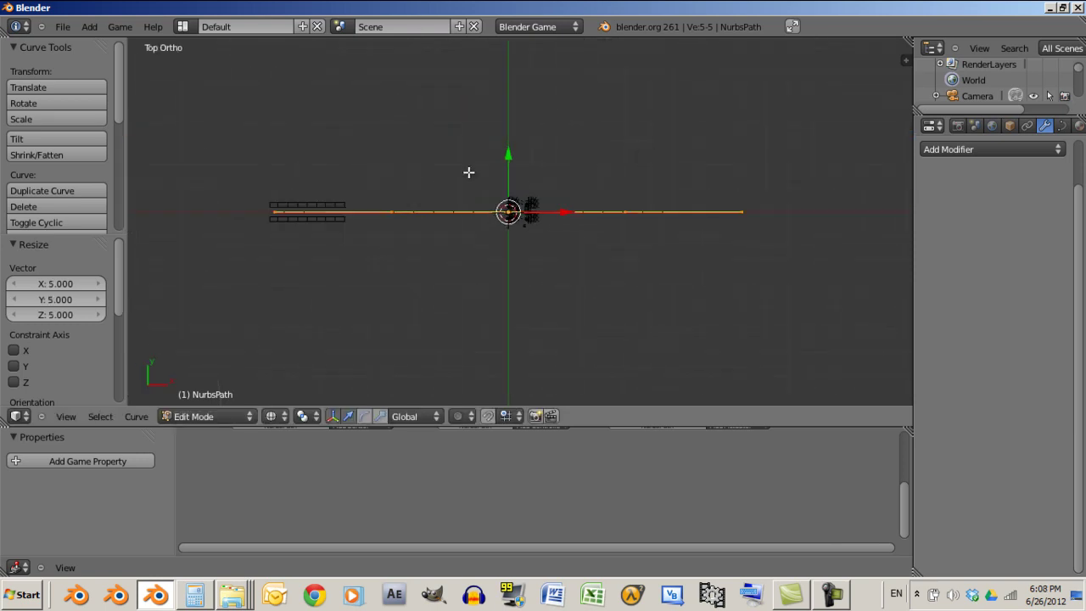
key("Tab")
key("Tab")
right_click(391, 225)
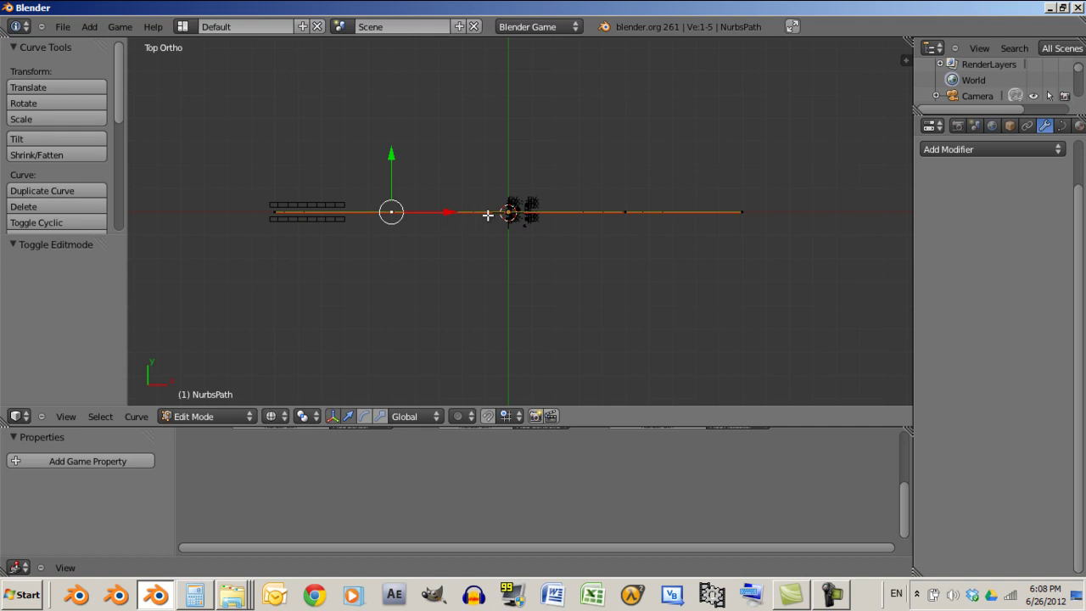
right_click(745, 212)
key("a")
key("a")
key("g")
key("x")
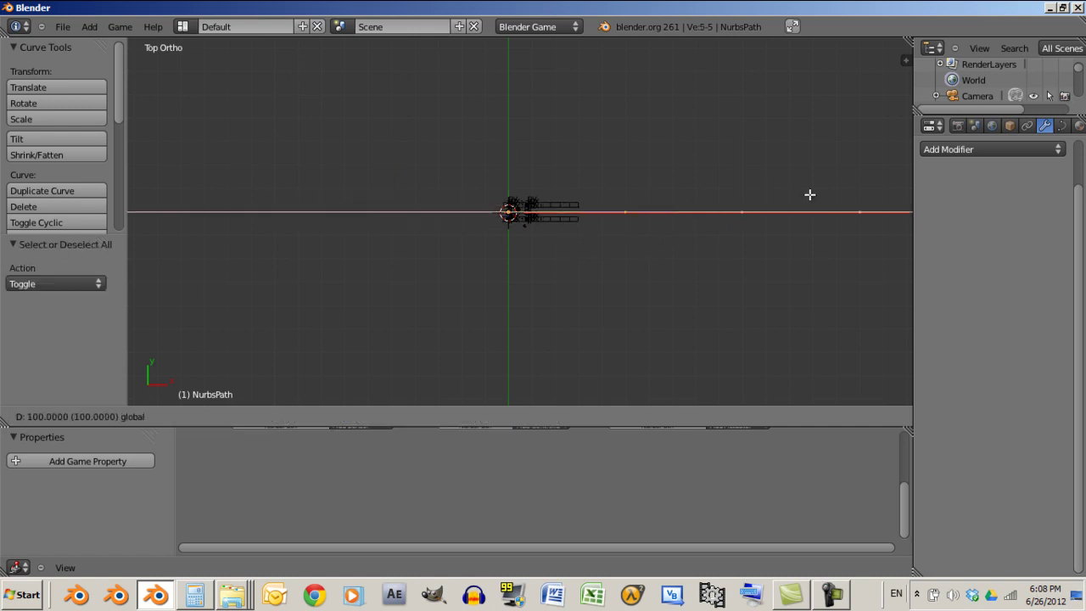
left_click(810, 195)
Pull the path's right endpoint 60 units sideways to bend it, then leave Edit Mode
middle_click_drag(854, 216, 539, 196, "shift")
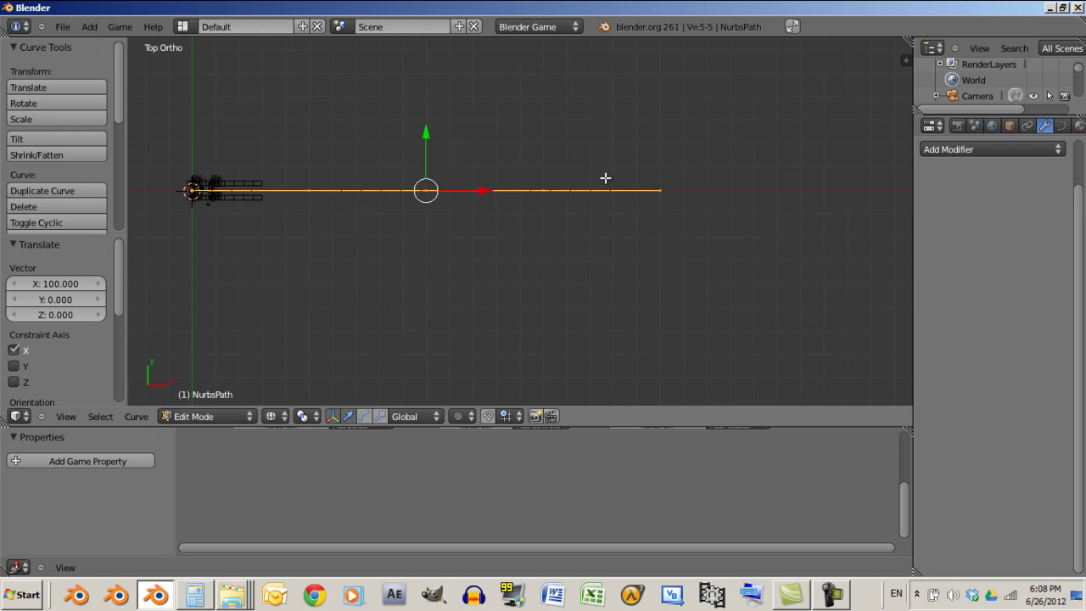
right_click(672, 198)
left_click_drag(673, 137, 654, 284)
key("Tab")
scroll(419, 174, "up", 2)
middle_click_drag(419, 174, 913, 307, "shift")
scroll(683, 291, "up", 2)
Raise the rail object's Array count to 61
scroll(680, 291, "up", 1)
right_click(379, 191)
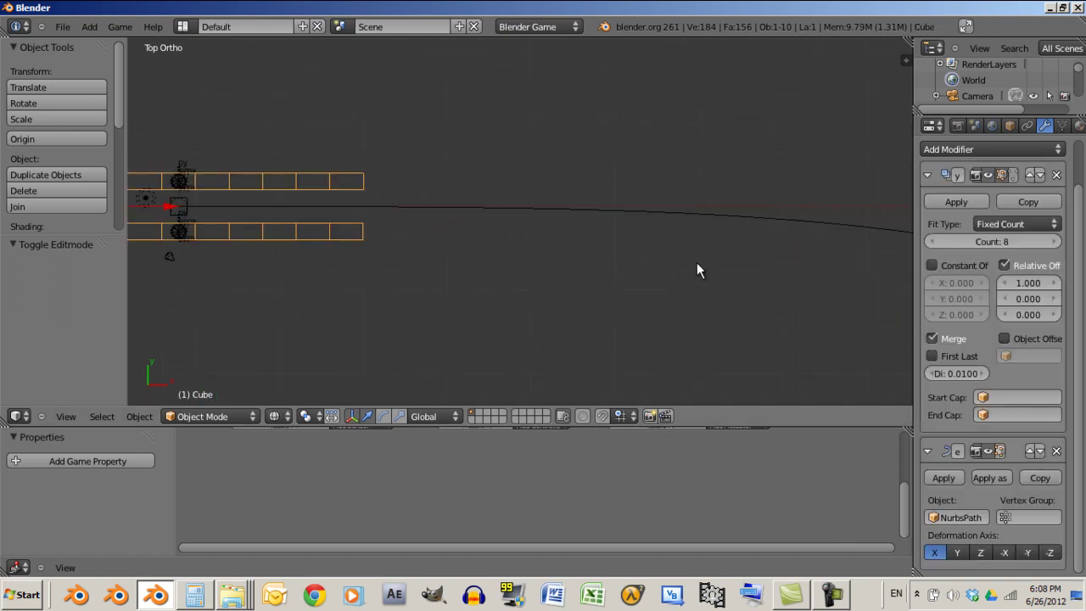
left_click_drag(1006, 246, 1035, 241)
scroll(711, 309, "down", 3)
scroll(456, 199, "up", 1)
Switch to a solid-shaded perspective view along the rails and start the game
middle_click_drag(455, 200, 716, 78)
key("KP_5")
key("z")
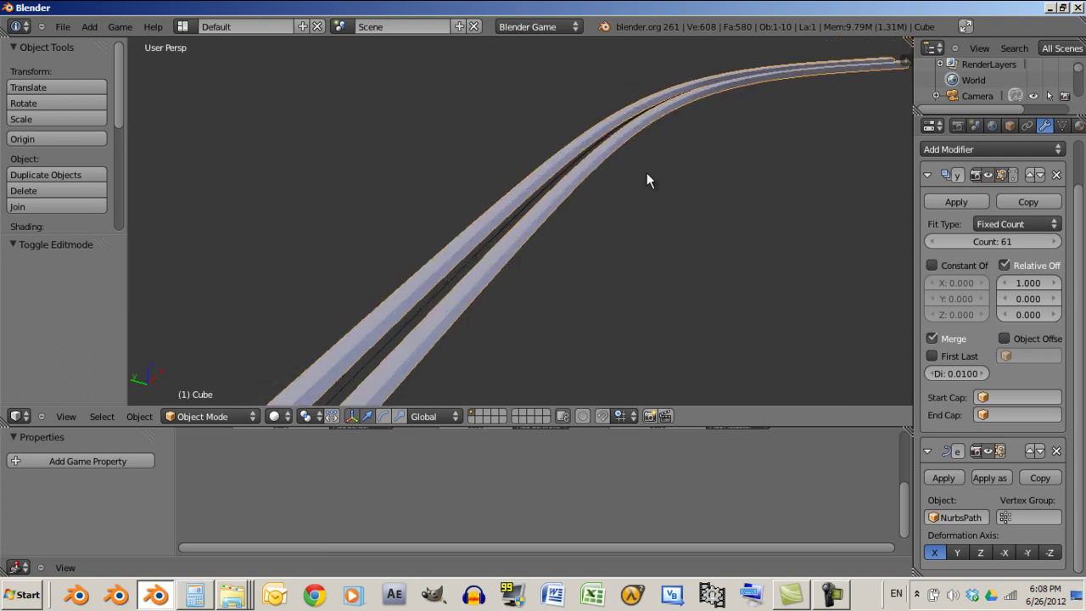
mouse_move(647, 178)
middle_mouse_down()
mouse_move(695, 133)
mouse_move(678, 125)
middle_mouse_up()
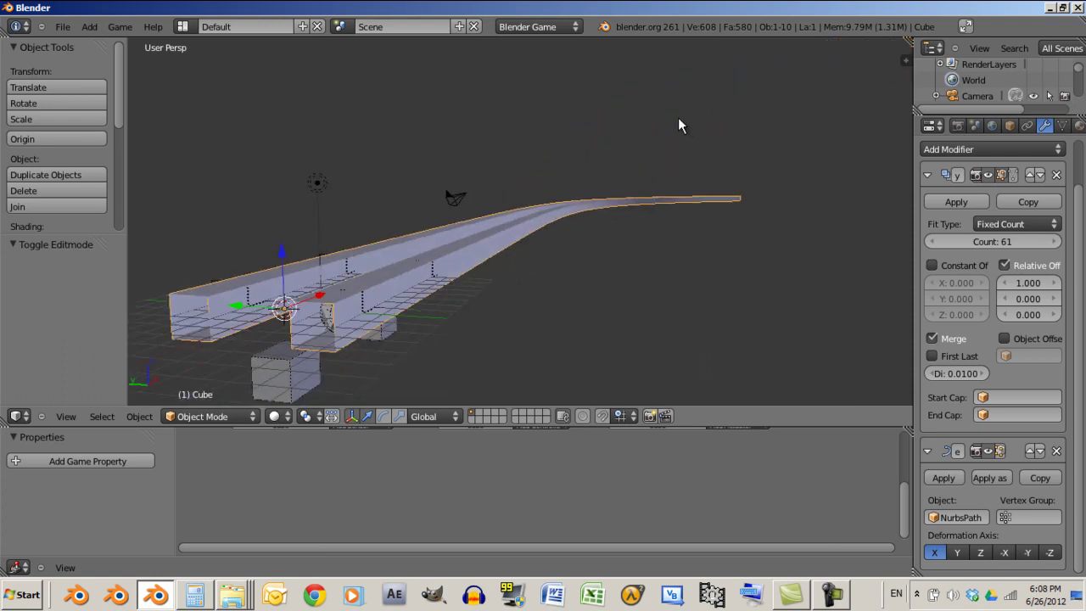
key("p")
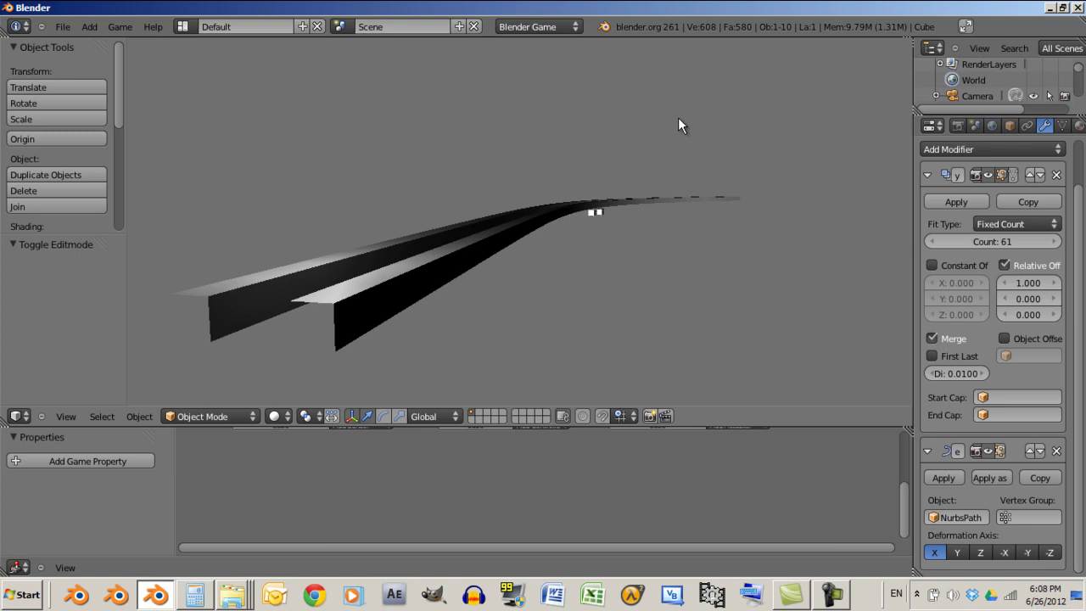
Stop the game and view the rails from directly above in wireframe
key("Escape")
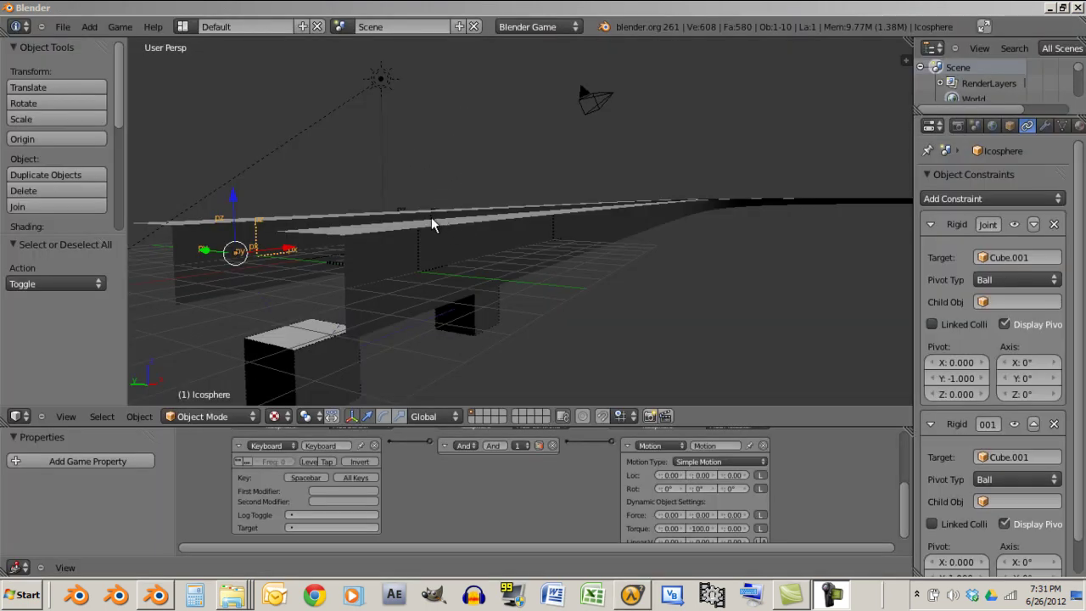
mouse_move(294, 255)
middle_mouse_down()
mouse_move(335, 283)
mouse_move(550, 331)
mouse_move(392, 314)
mouse_move(286, 244)
mouse_move(284, 356)
mouse_move(424, 286)
mouse_move(195, 212)
mouse_move(160, 268)
mouse_move(236, 303)
middle_mouse_up()
key("z")
key("KP_7")
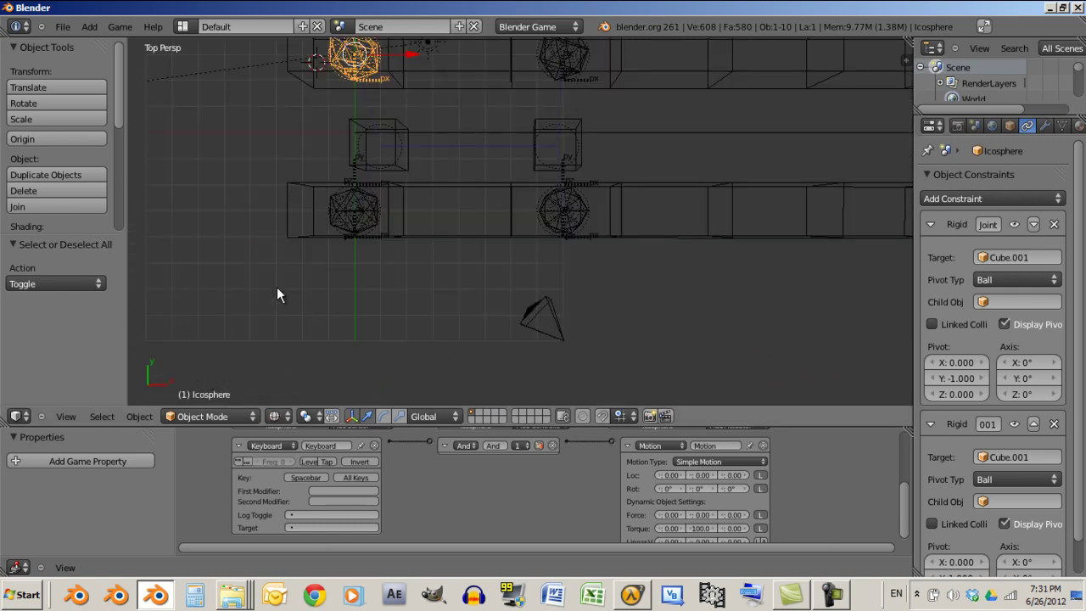
Inspect the icosphere wheels Icosphere, Icosphere.001 and Icosphere.002
right_click(568, 217)
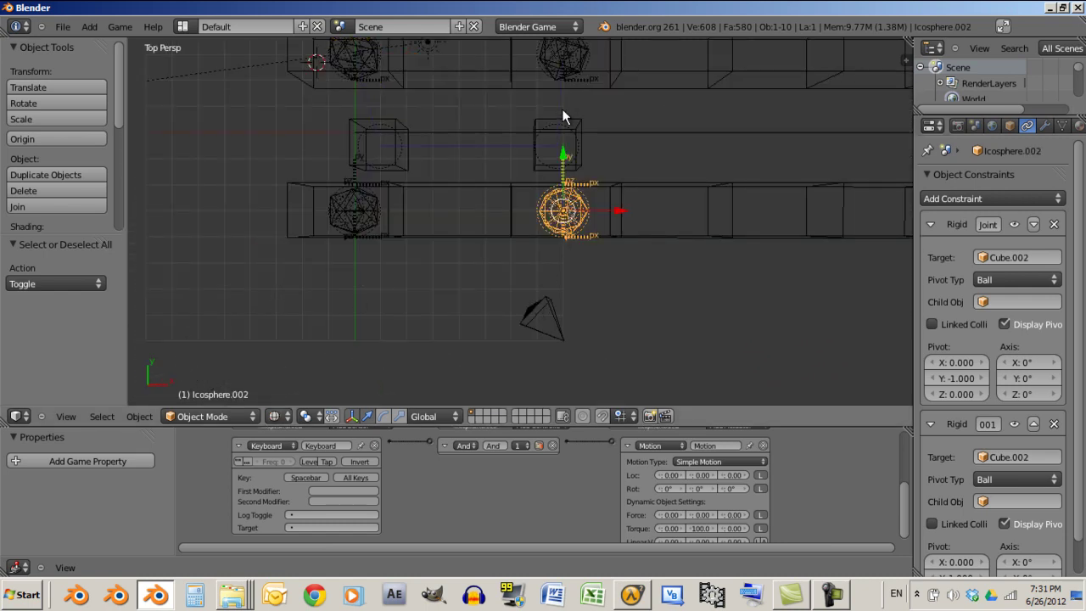
right_click(564, 61)
right_click(348, 80)
right_click(351, 231)
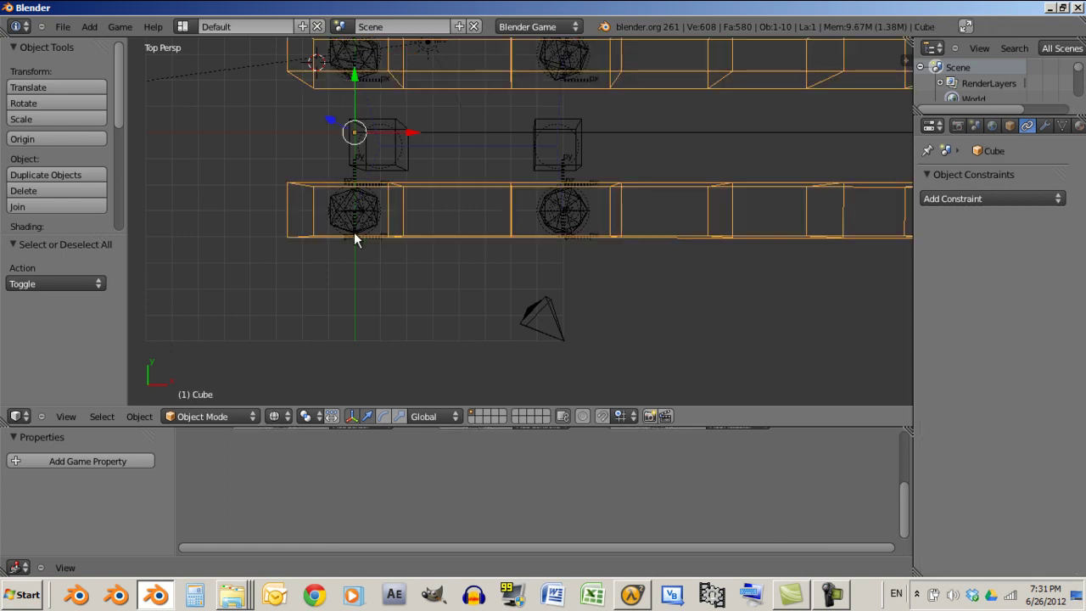
right_click(354, 232)
middle_click_drag(443, 233, 548, 117)
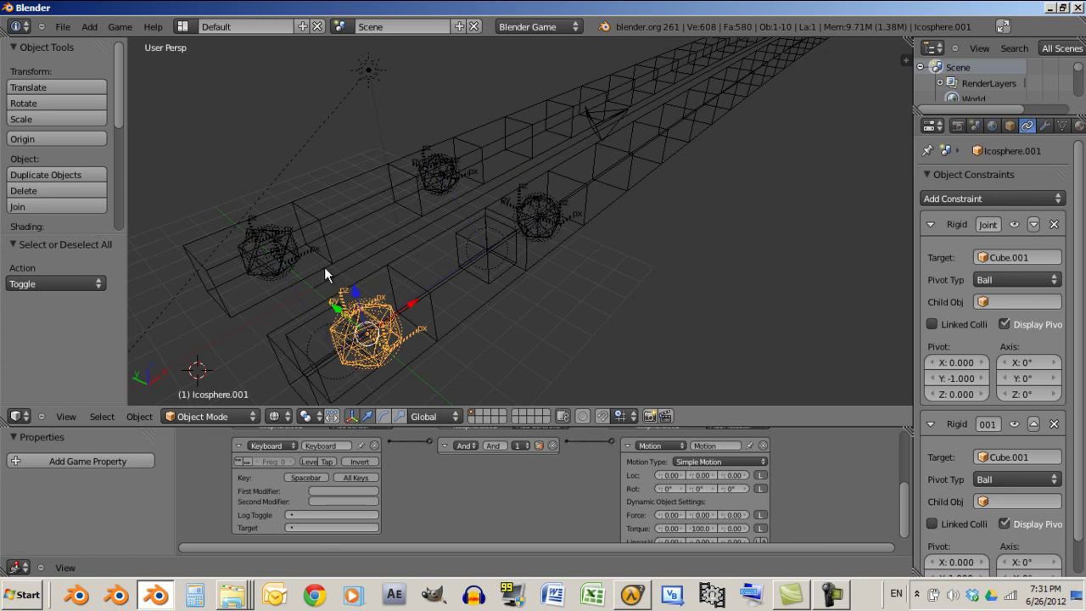
middle_click_drag(411, 308, 518, 298)
Check the Ball joints on Cube.001 and Cube.002 and test them in a quick game run
right_click(444, 283)
right_click(453, 203)
right_click(426, 312)
right_click(462, 217)
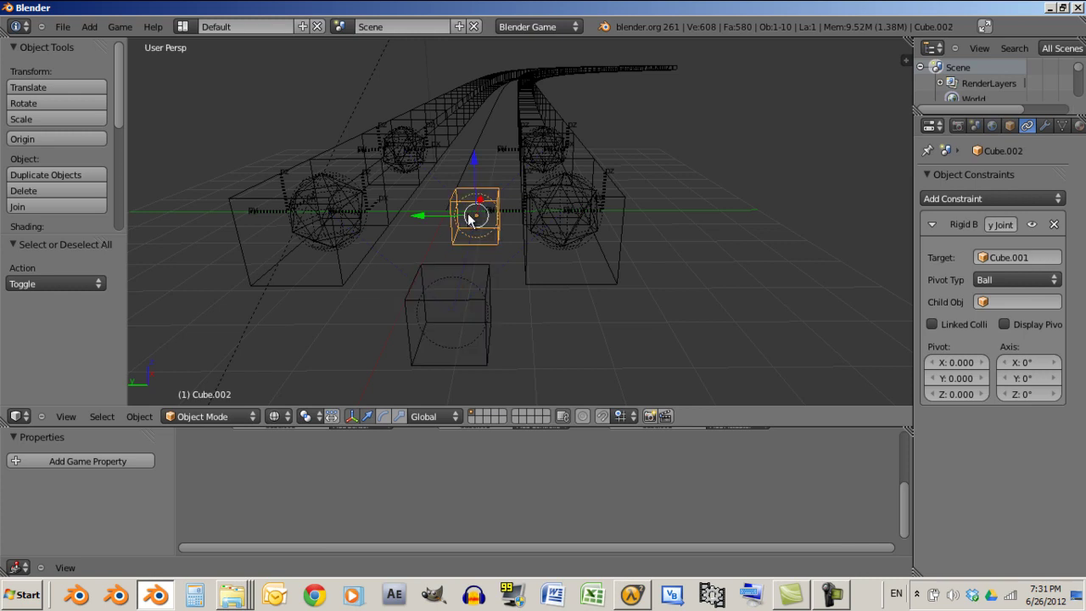
middle_click_drag(470, 228, 450, 264)
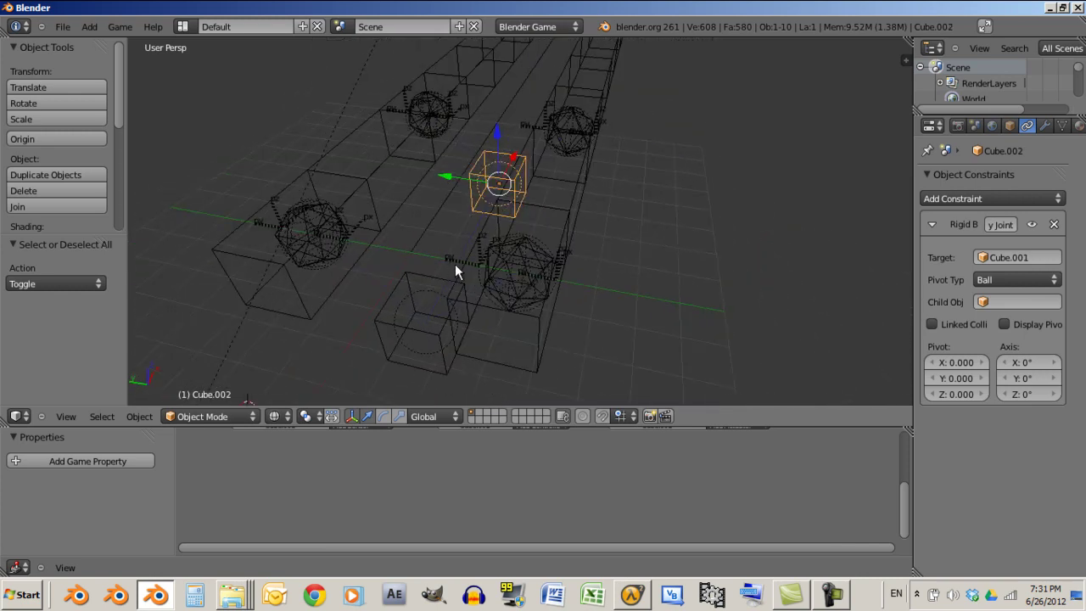
key("p")
key("Escape")
middle_click_drag(504, 134, 360, 141)
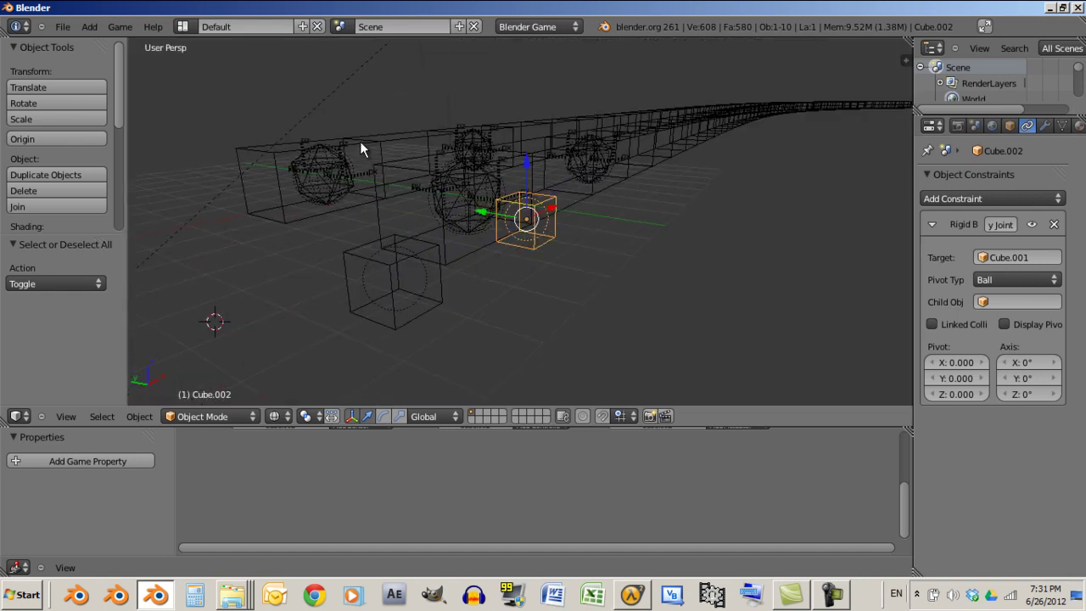
right_click(343, 239)
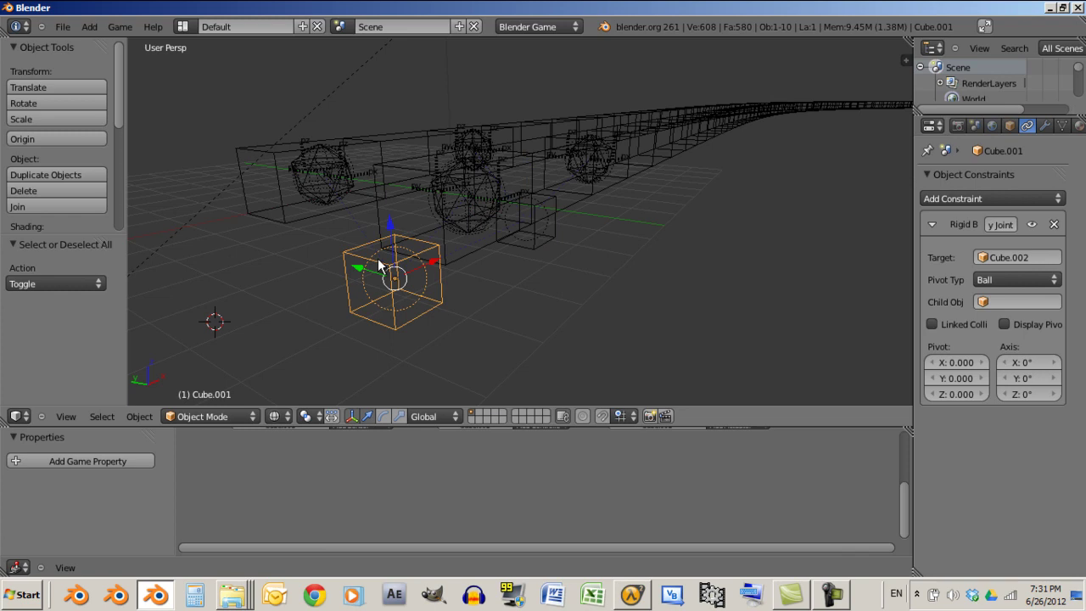
Move Cube.001 to layer 2, show only that layer, and zoom in on it
key("m")
key("1")
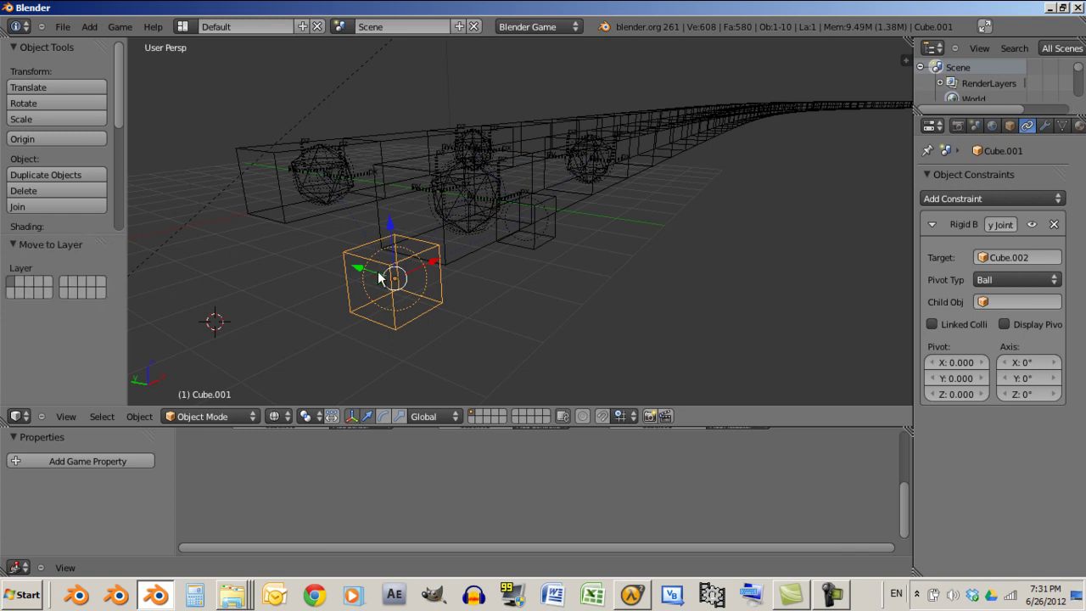
left_click(20, 284)
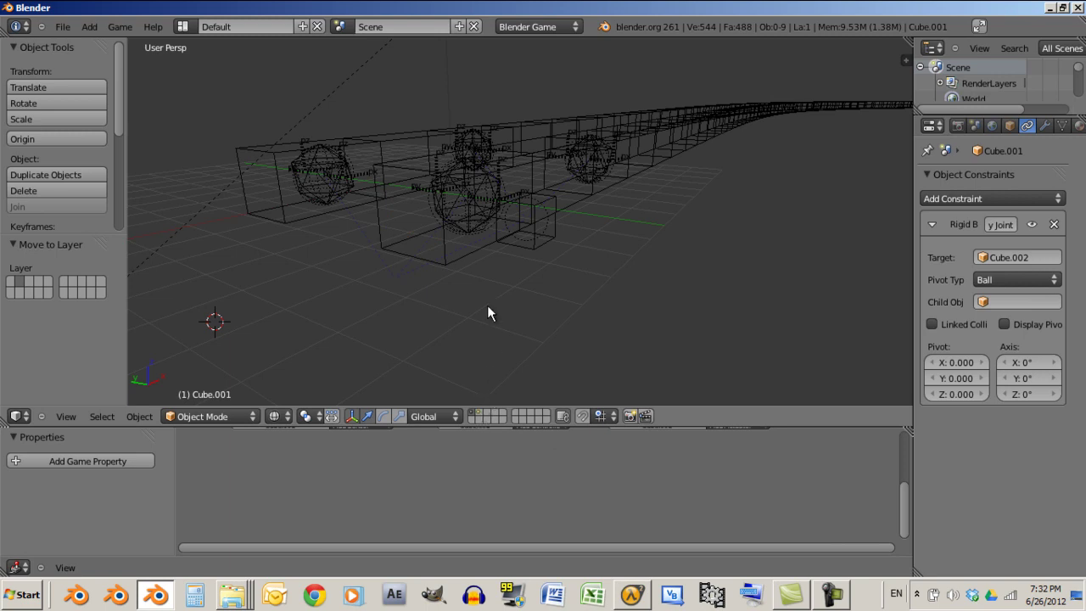
left_click(478, 413)
scroll(483, 280, "up", 3)
middle_click_drag(483, 280, 515, 324)
Scale Cube.001 by 2 along X twice to make it four times longer
key("s")
key("x")
type("2")
key("Return")
type("sx")
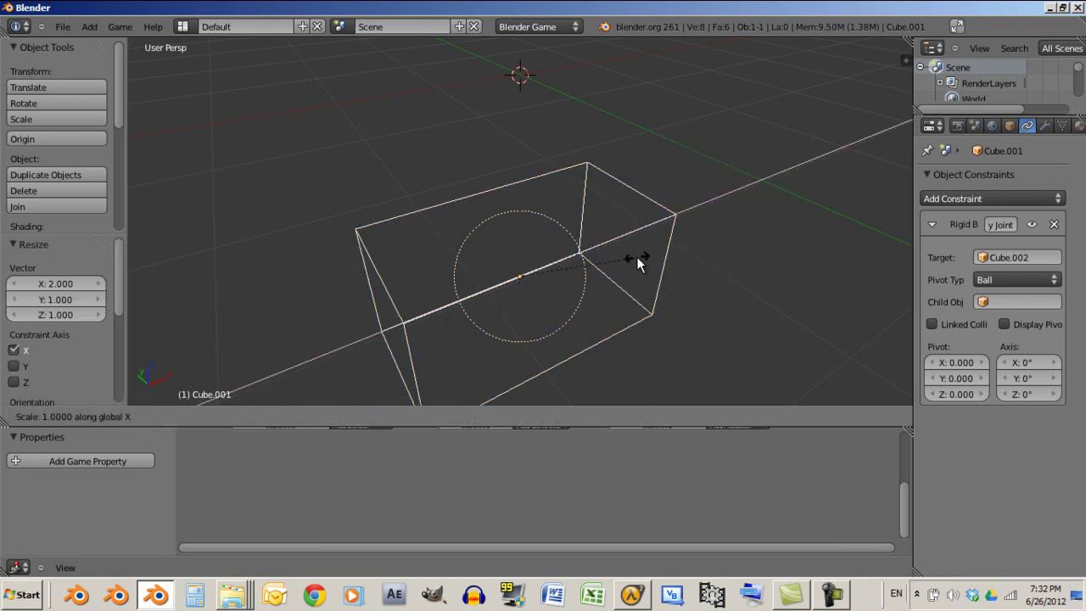
type("2")
key("Return")
In Edit Mode, cut three evenly spaced crosswise edge loops into the box
scroll(636, 256, "down", 2)
key("Tab")
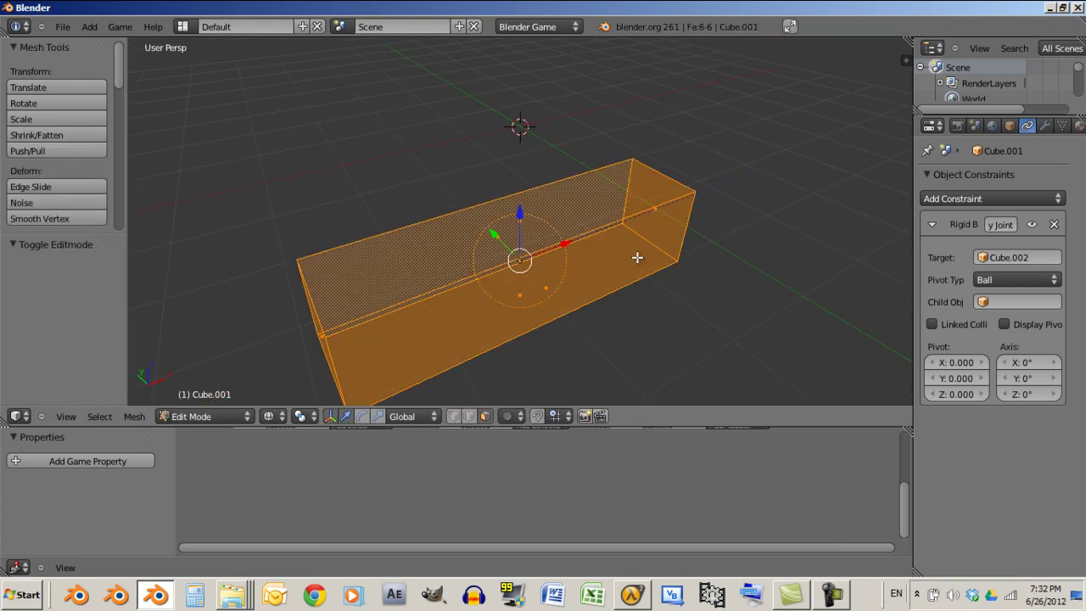
key("ctrl+r")
scroll(602, 248, "up", 2)
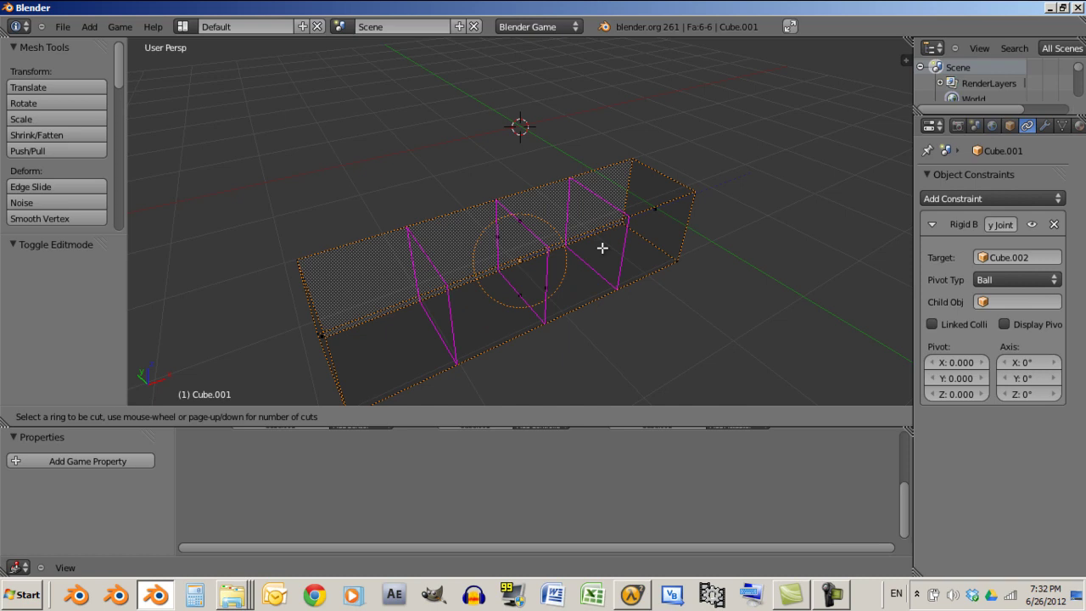
left_click(602, 247)
right_click(543, 248)
Add two evenly spaced lengthwise edge loops
key("a")
key("ctrl+r")
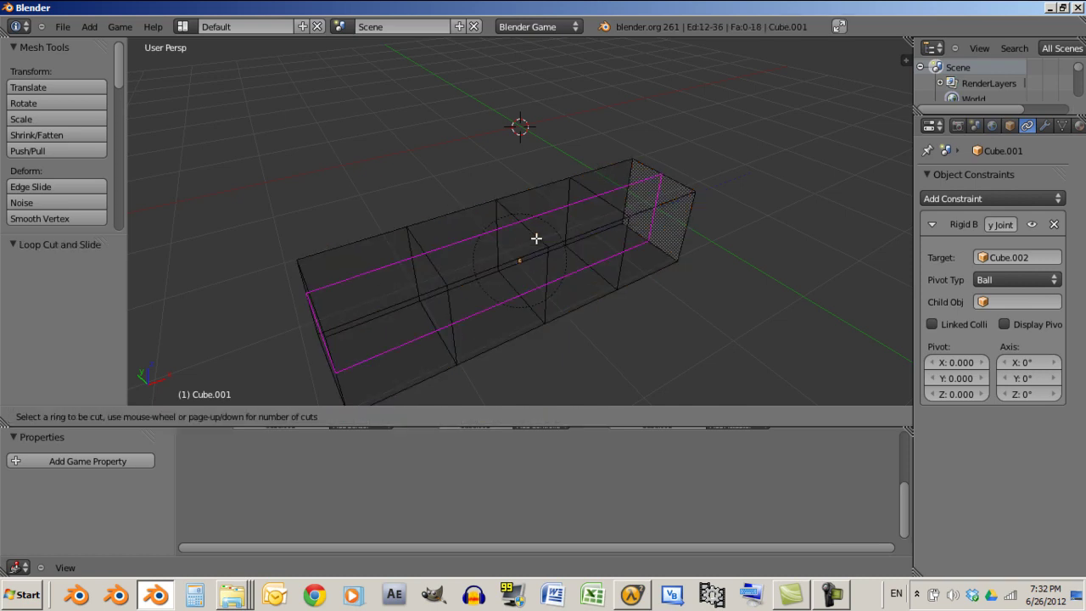
scroll(536, 238, "up", 1)
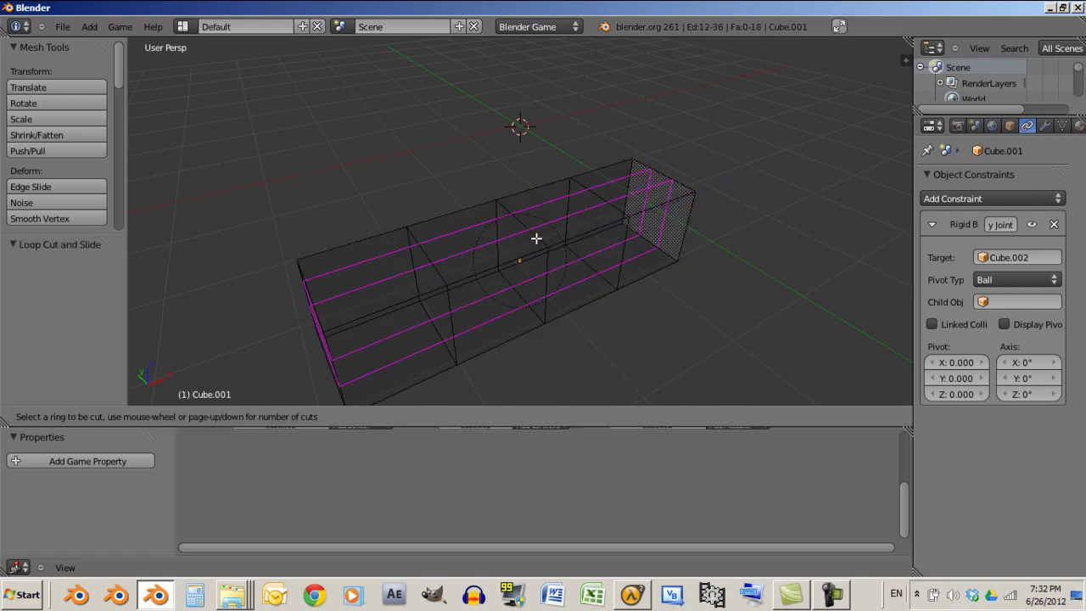
left_click(537, 238)
right_click(536, 239)
mouse_move(426, 297)
middle_mouse_down()
mouse_move(460, 242)
mouse_move(485, 243)
mouse_move(416, 291)
middle_mouse_up()
Add two evenly spaced horizontal edge loops around the box
key("a")
key("ctrl+r")
scroll(415, 291, "up", 1)
left_click(415, 291)
right_click(415, 291)
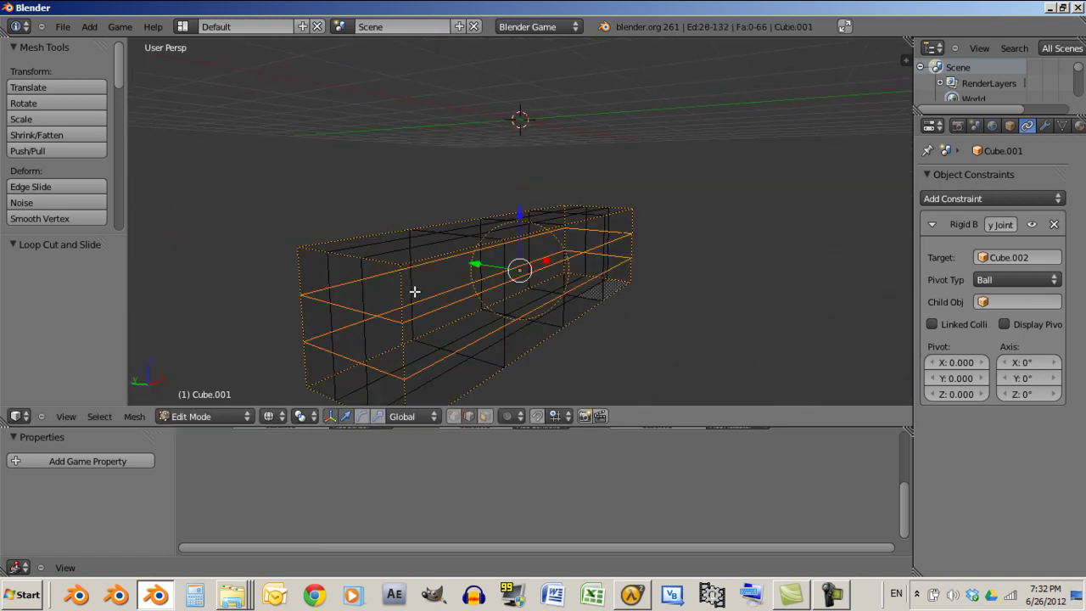
middle_click_drag(479, 247, 416, 302)
Name the car body 'Ca' in Object properties and move it to layer 1 with M
middle_click_drag(548, 276, 751, 198)
middle_click_drag(862, 253, 846, 268)
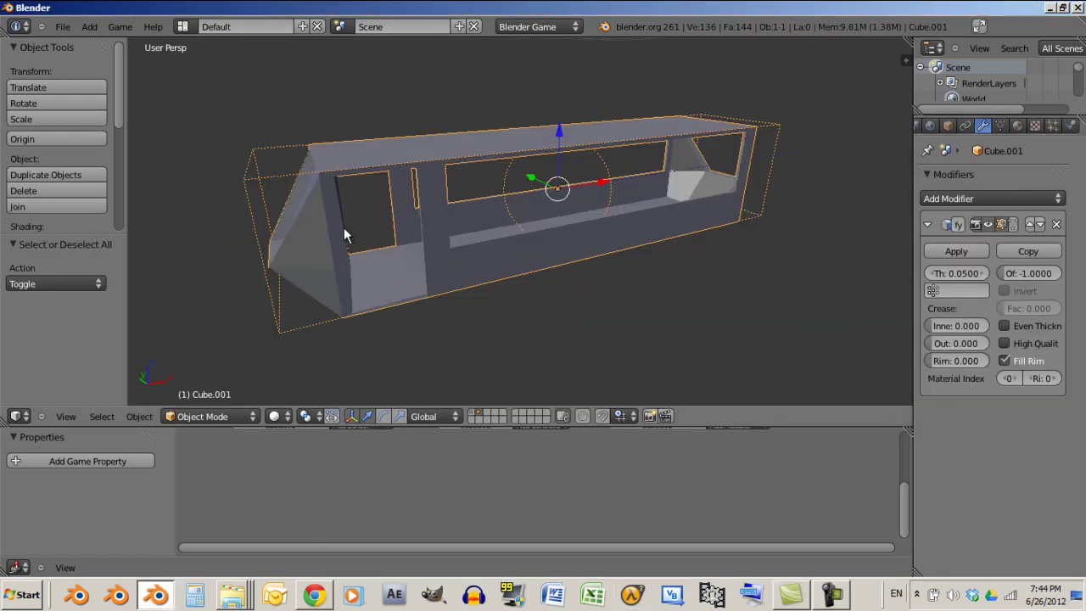
middle_click_drag(352, 235, 395, 243)
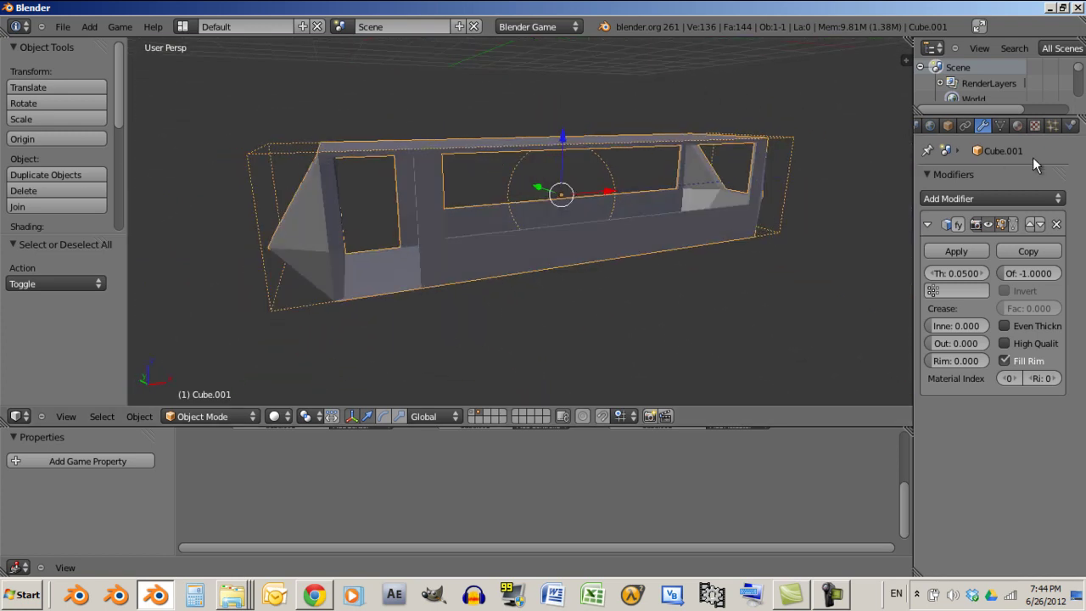
left_click(948, 125)
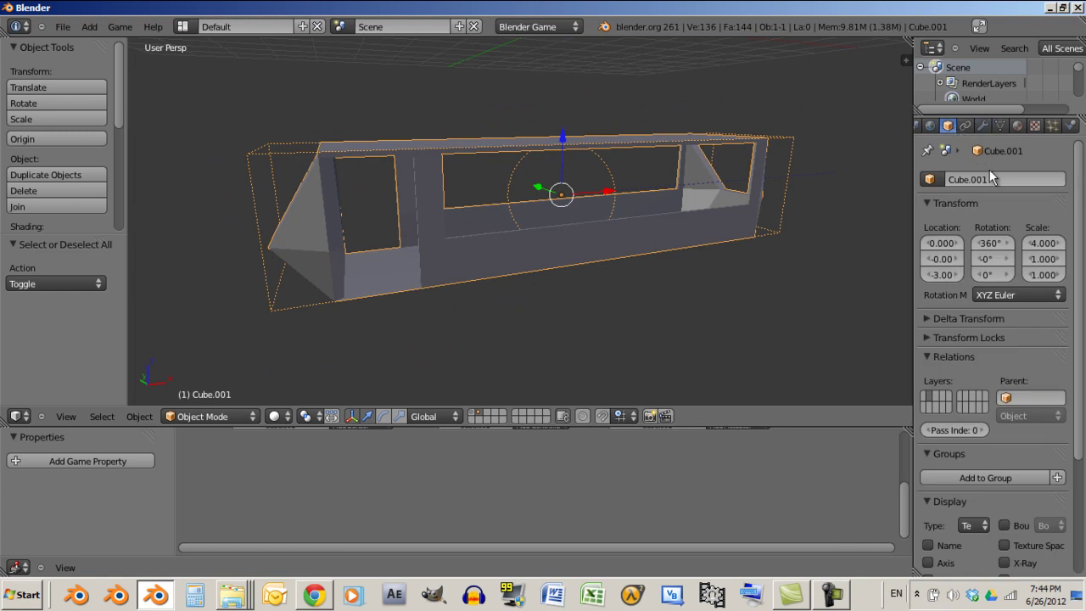
left_click(992, 180)
type("Ca")
key("Return")
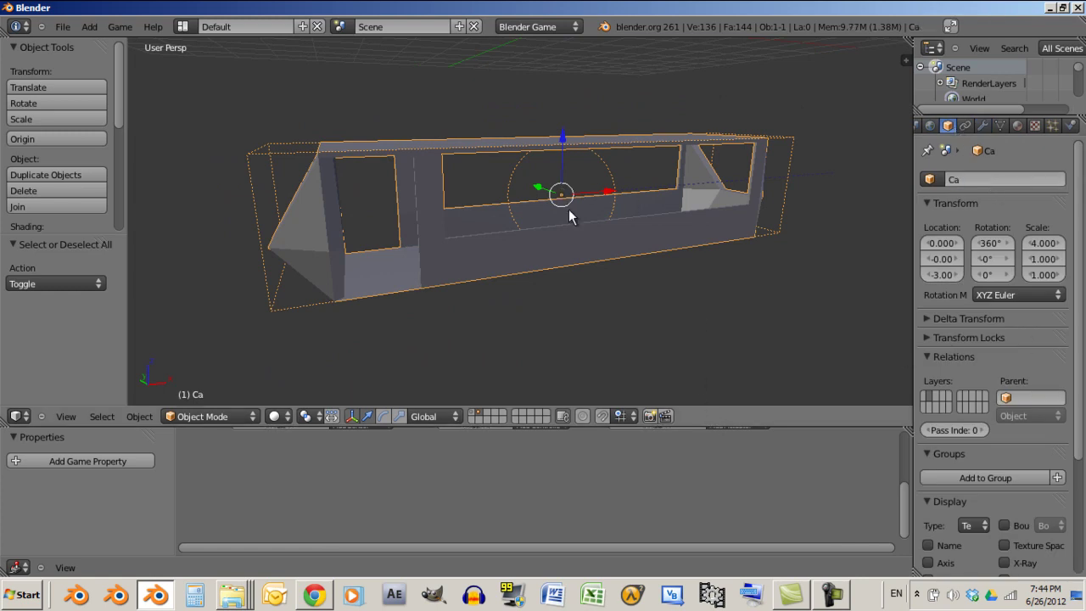
key("m")
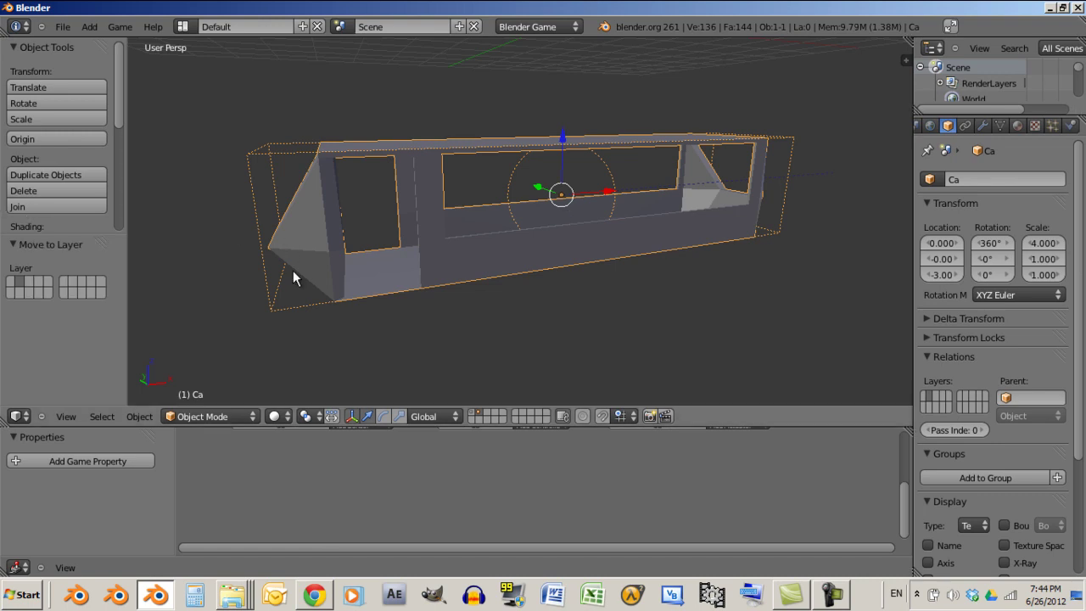
left_click(13, 288)
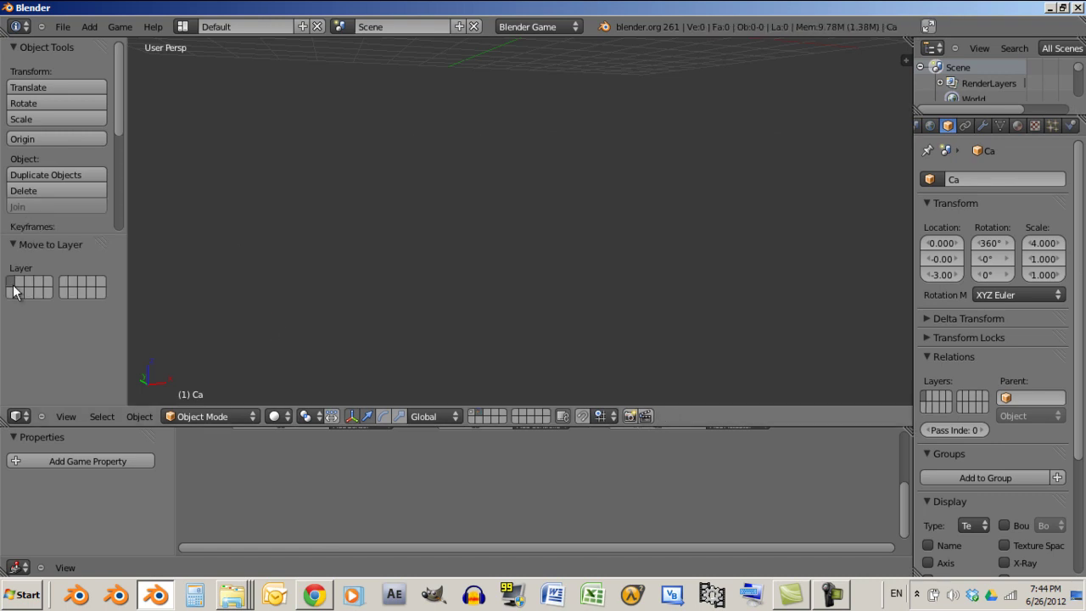
Show layer 1 and run the game, driving the car forward with the Up key
key("1")
scroll(637, 223, "down", 3)
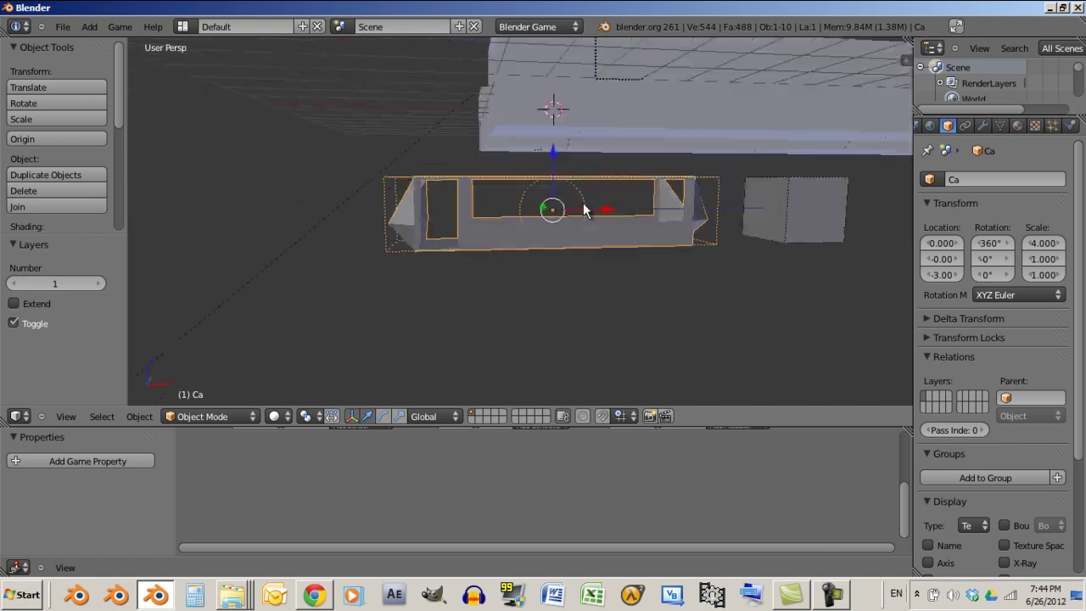
mouse_move(636, 223)
middle_mouse_down()
mouse_move(635, 214)
mouse_move(695, 233)
mouse_move(647, 225)
middle_mouse_up()
key("p")
key("Up")
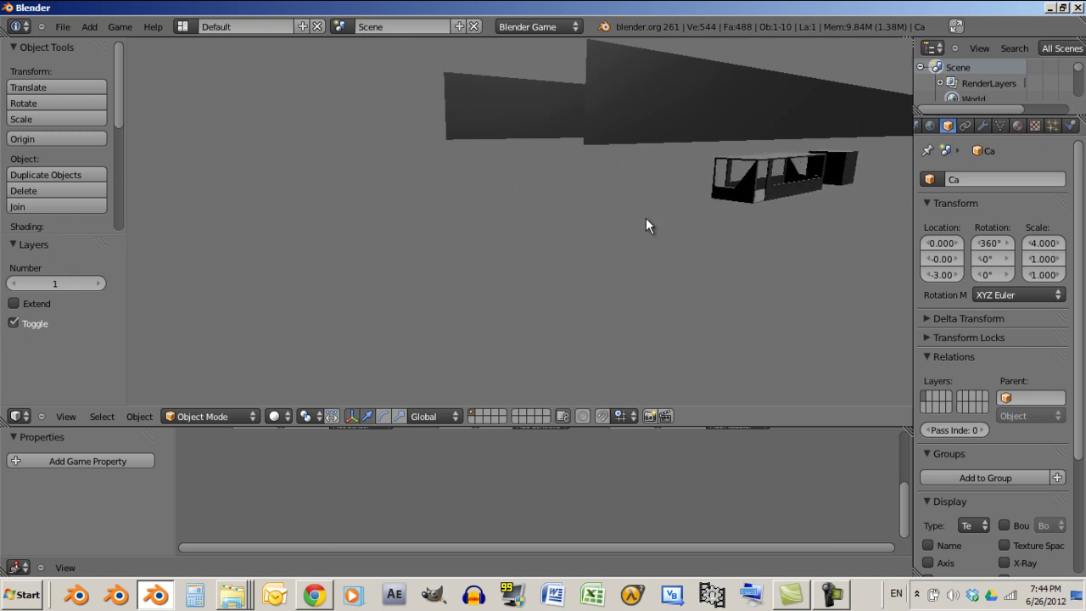
key("Escape")
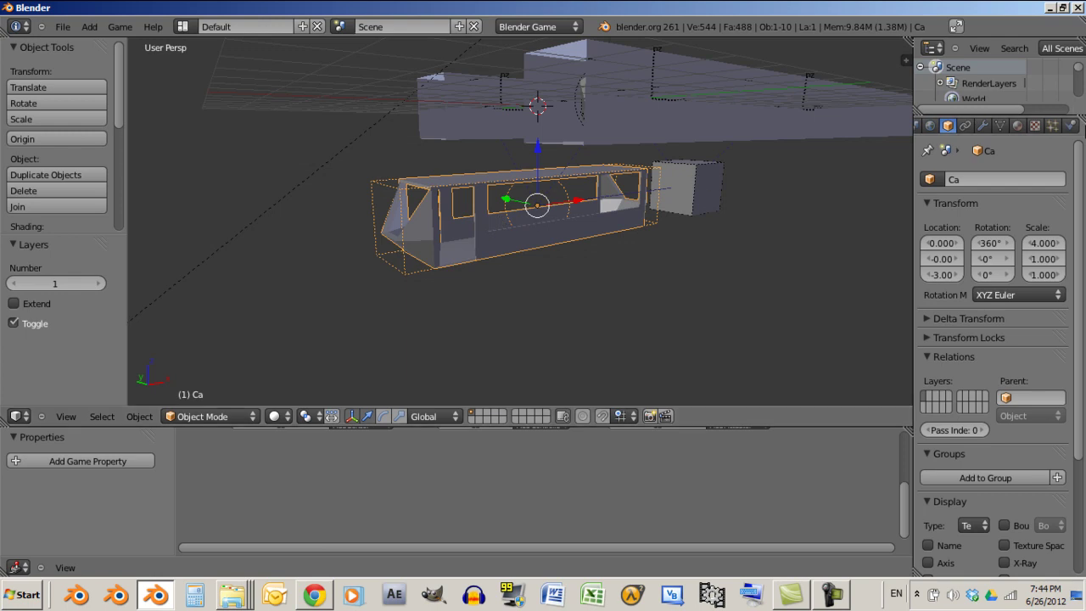
Set Ca's Collision Bounds to Triangle Mesh in the Physics settings
left_click(1070, 125)
scroll(1004, 393, "down", 1)
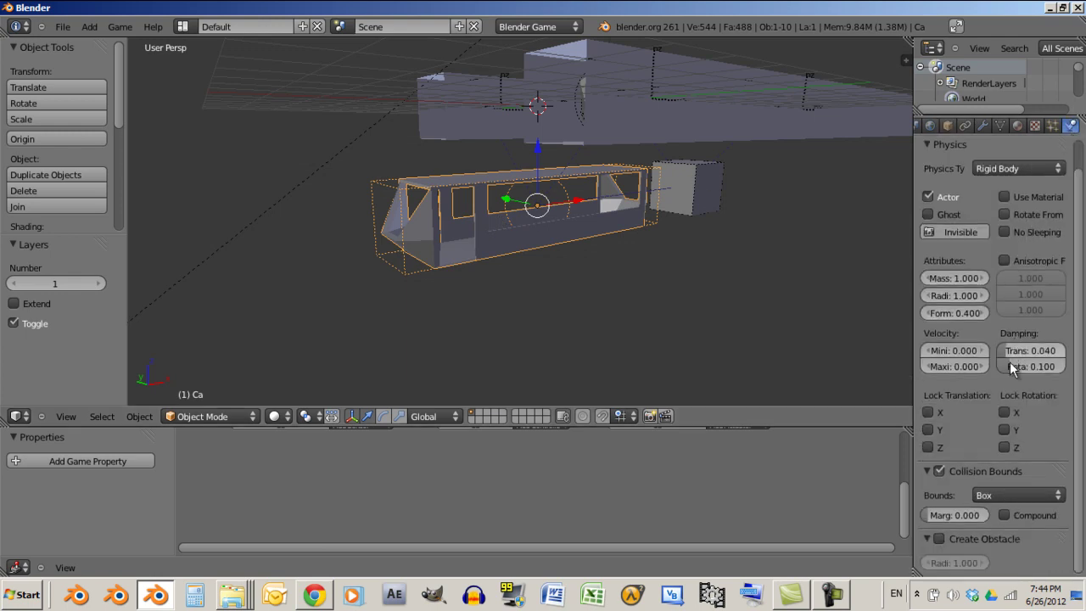
left_click(1009, 495)
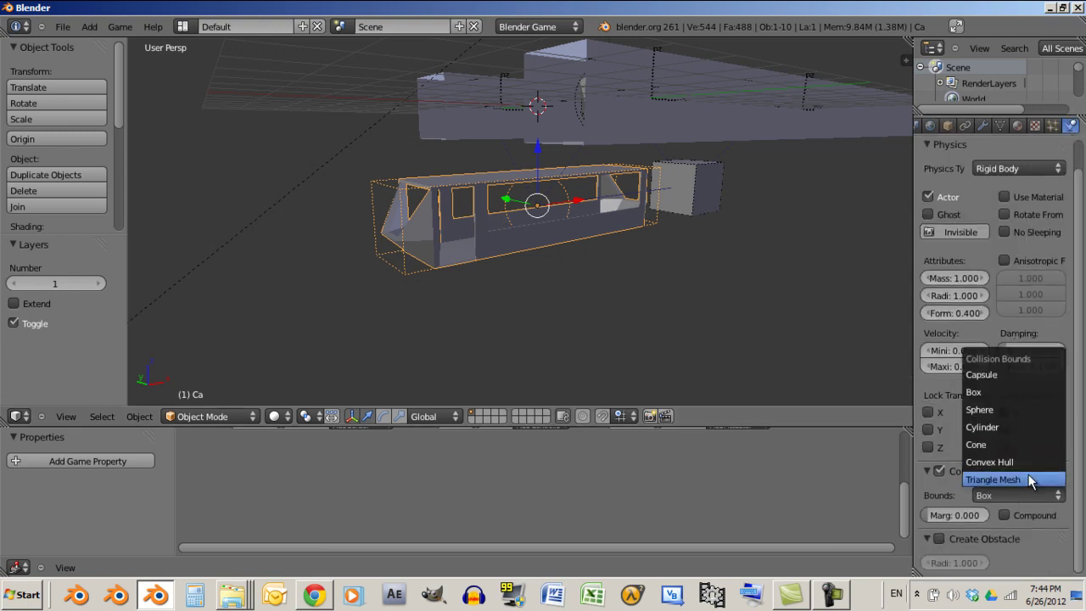
left_click(1028, 477)
middle_click_drag(548, 225, 696, 232)
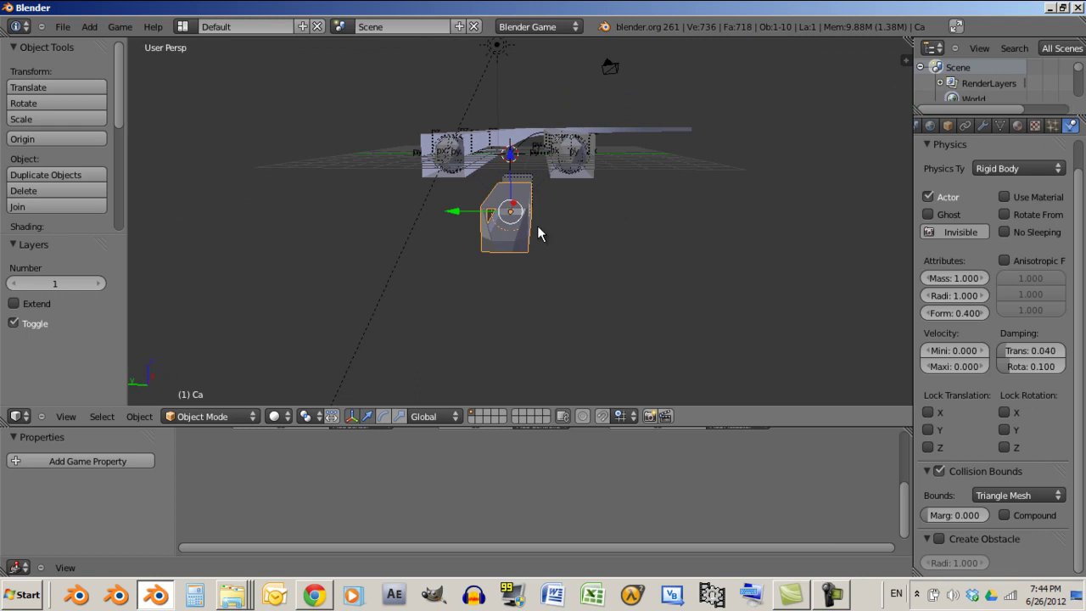
Scale the Ca car body up by a factor of 3
key("s")
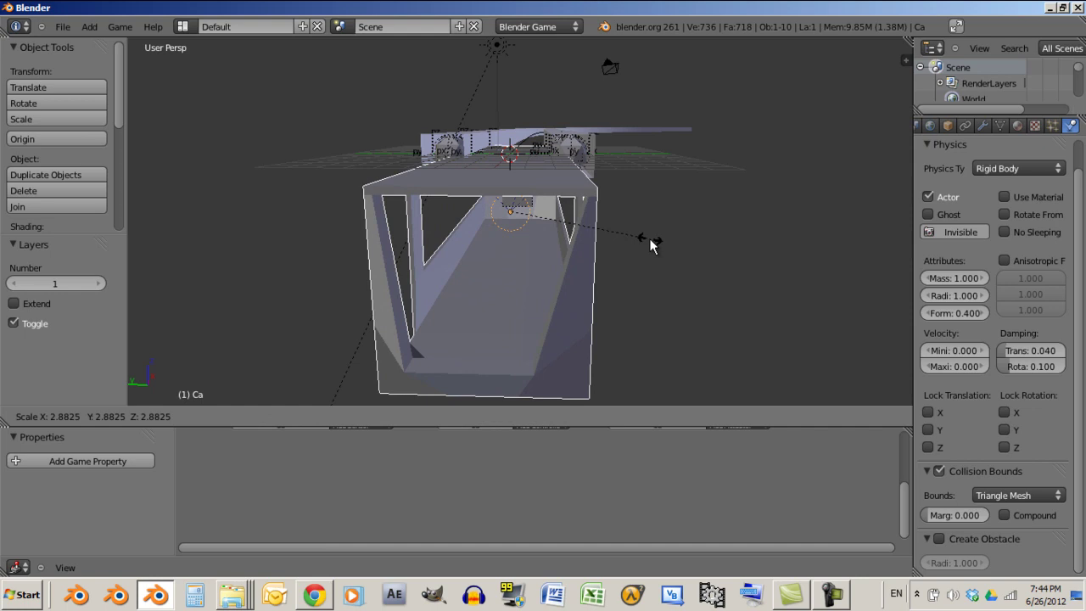
type("3")
key("Return")
Lower the car body about 0.244 units along Z
middle_click_drag(650, 243, 457, 222)
middle_click_drag(456, 129, 534, 90)
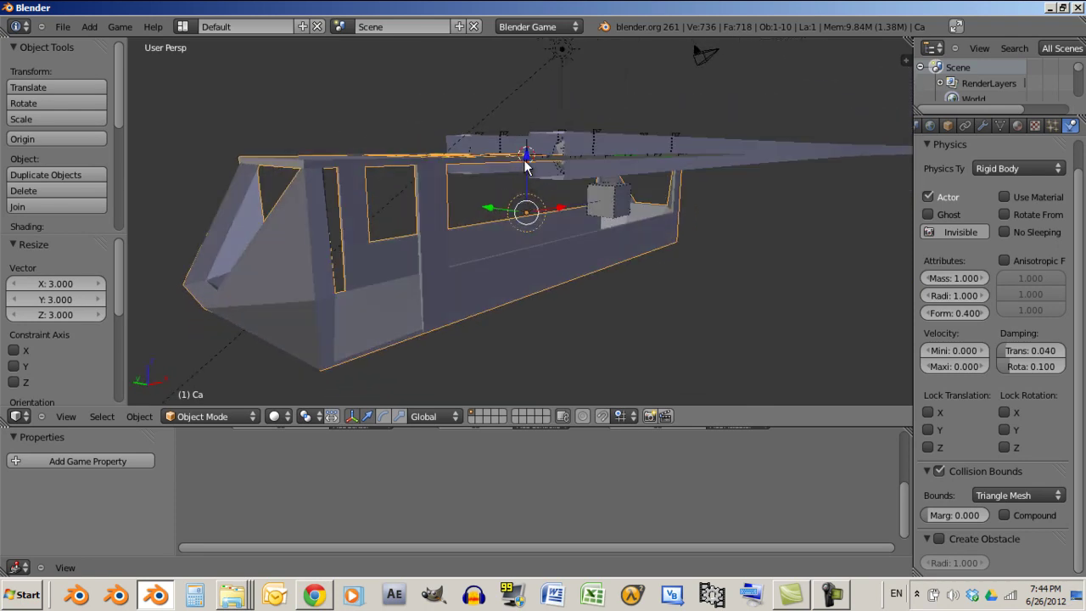
mouse_move(528, 161)
left_mouse_down()
mouse_move(535, 207)
mouse_move(529, 172)
left_mouse_up()
middle_click_drag(529, 172, 441, 165)
left_click_drag(540, 175, 540, 189)
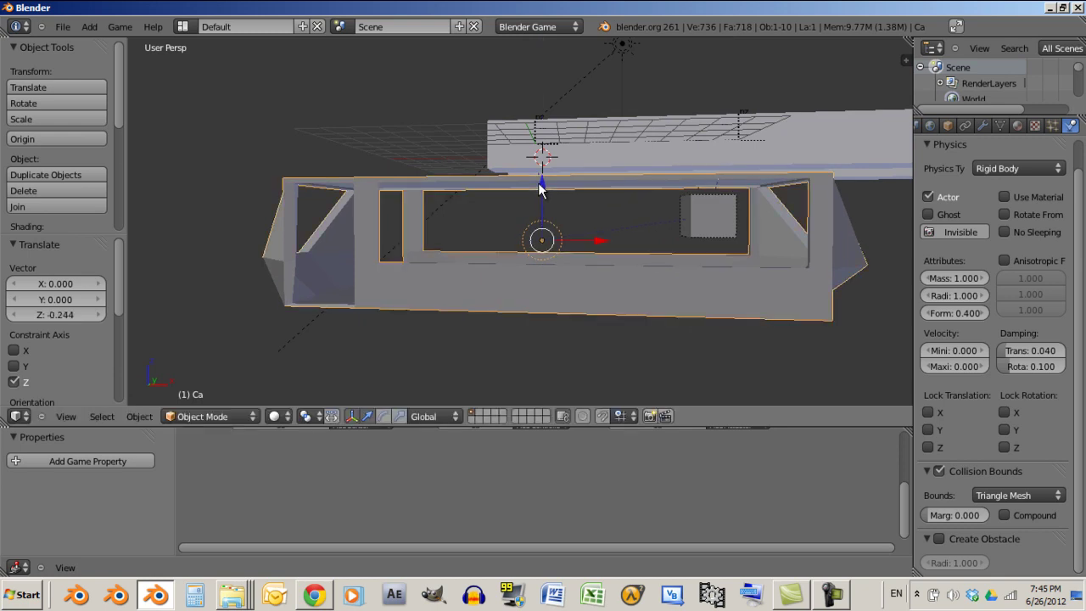
Run the game to test the enlarged car, then stop it
key("p")
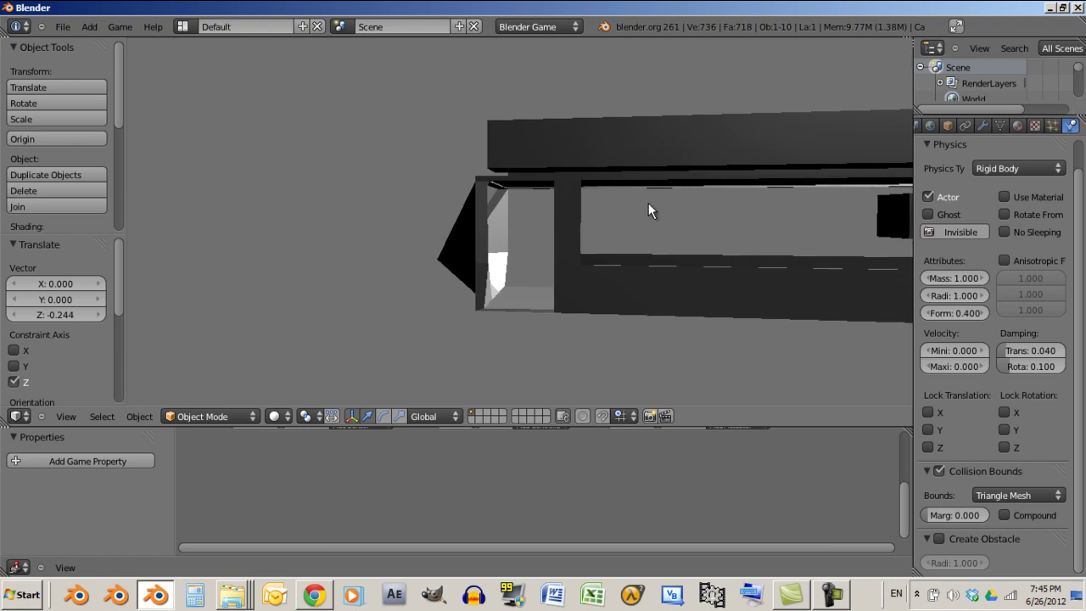
key("Escape")
middle_click_drag(631, 200, 676, 174)
Switch to wireframe, try selecting wheels, box and car, then clear the selection
key("z")
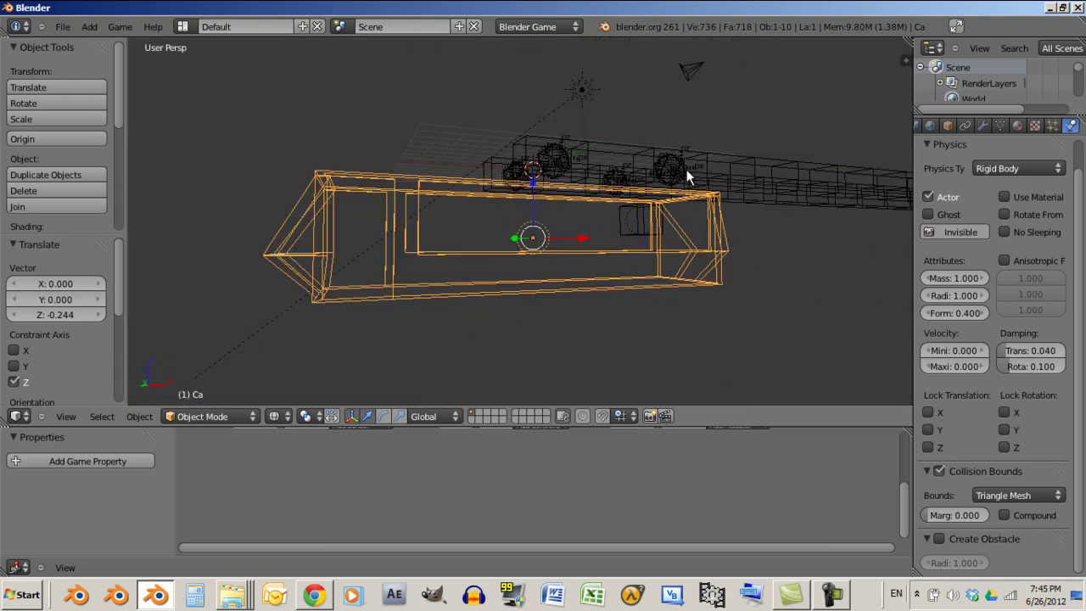
right_click(687, 169)
right_click(674, 160)
right_click(643, 230, "shift")
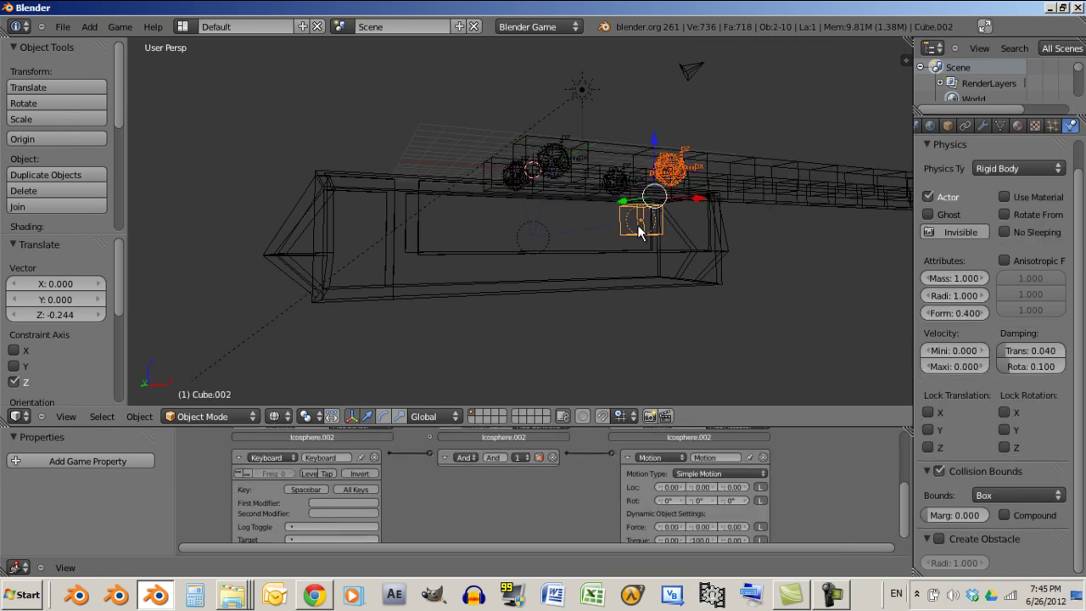
right_click(624, 208, "shift")
right_click(604, 197, "shift")
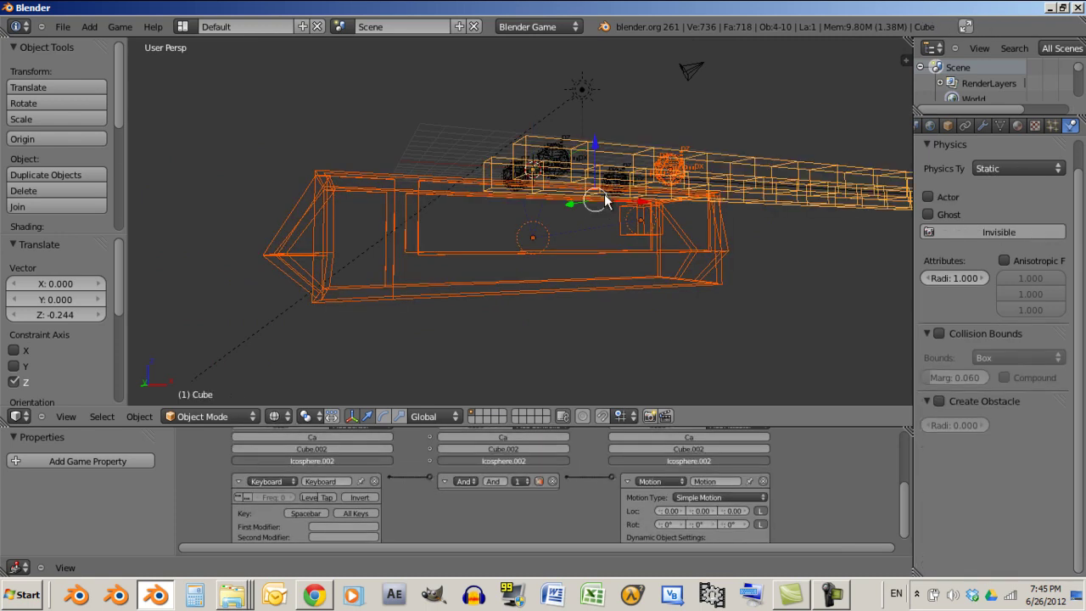
right_click(438, 189, "shift")
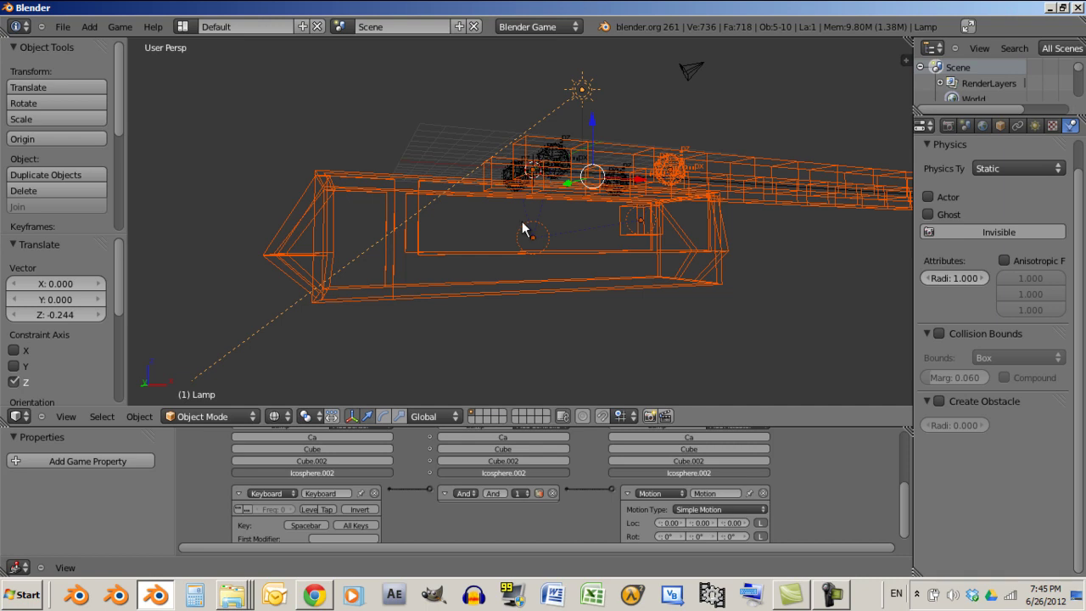
key("a")
Select wheels Icosphere.003 and Icosphere.002 plus Cube.002, with Cube.002 active
middle_click_drag(541, 217, 619, 243)
right_click(642, 169)
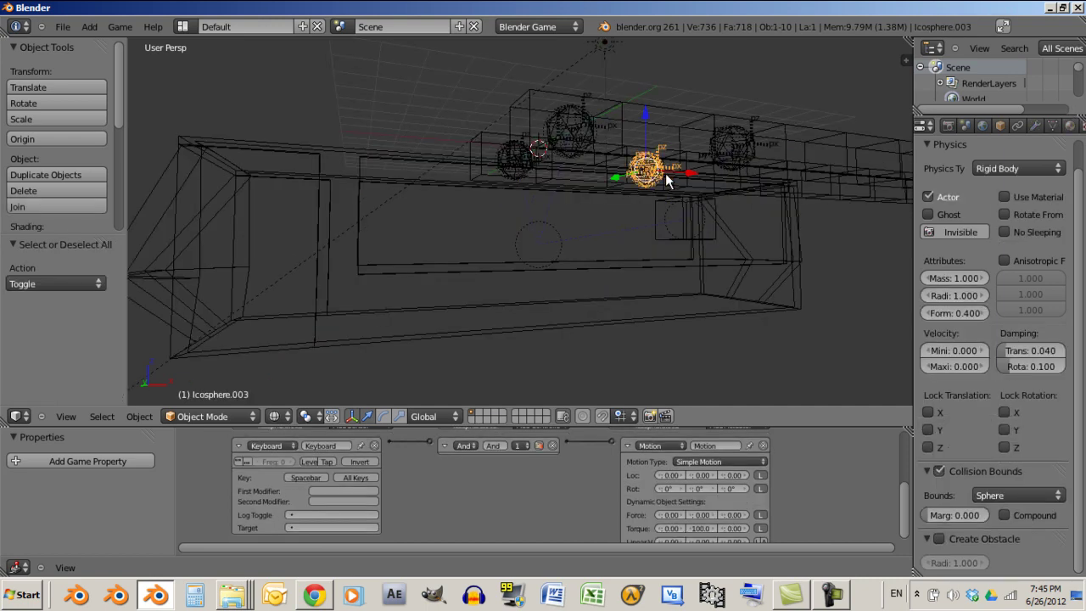
right_click(730, 141, "shift")
right_click(730, 141, "shift")
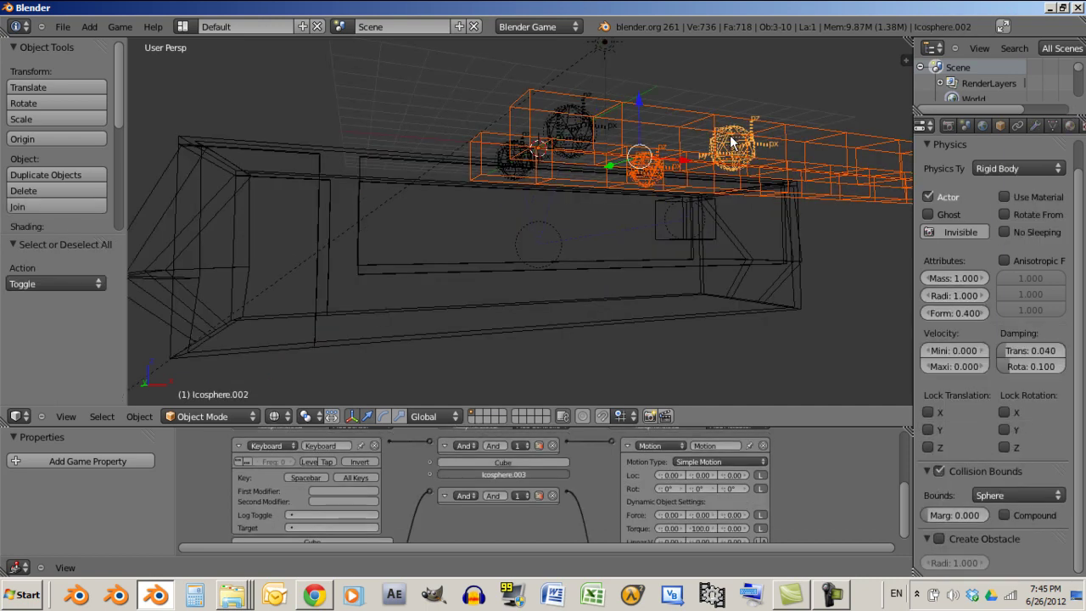
right_click(772, 127, "shift")
right_click(772, 127, "shift")
middle_click_drag(772, 127, 618, 254)
right_click(650, 228, "shift")
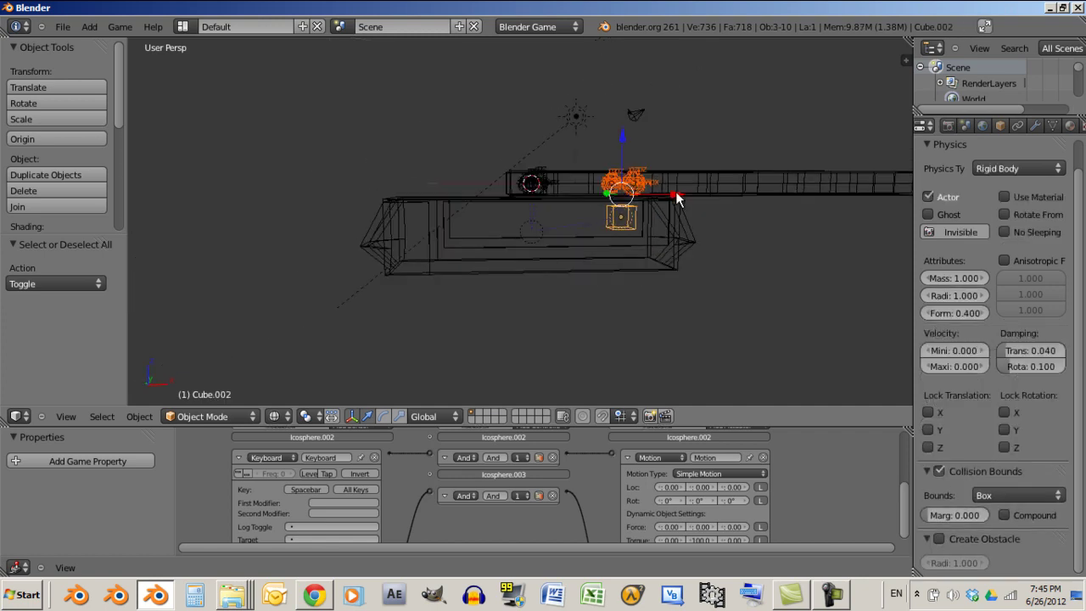
Move the wheel pair and Cube.002 12 units along X, then select the car body
left_click_drag(676, 198, 806, 203)
middle_click_drag(806, 203, 641, 328)
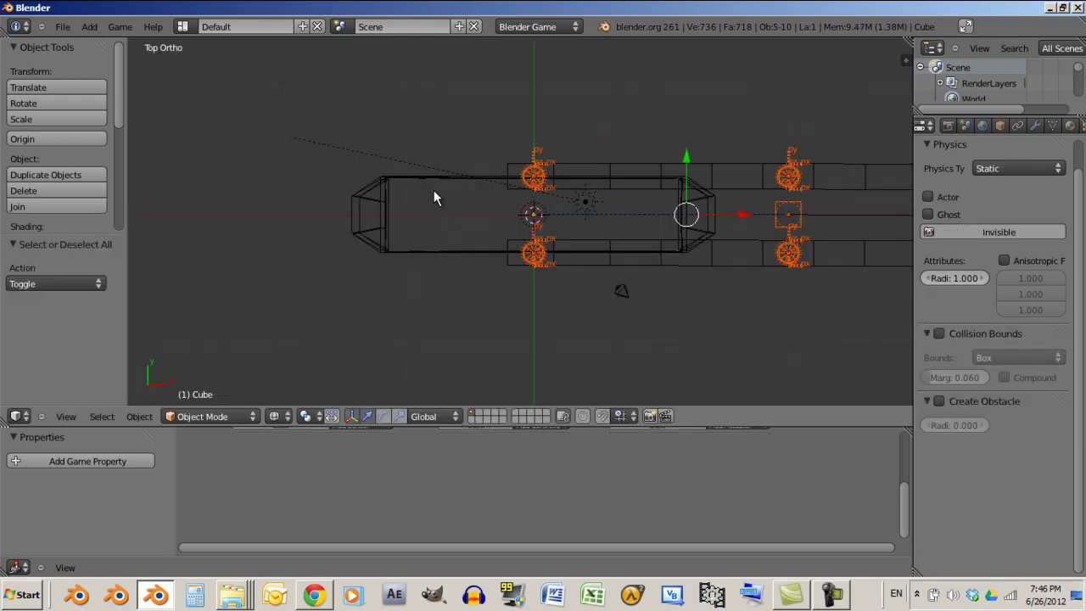
right_click(429, 207)
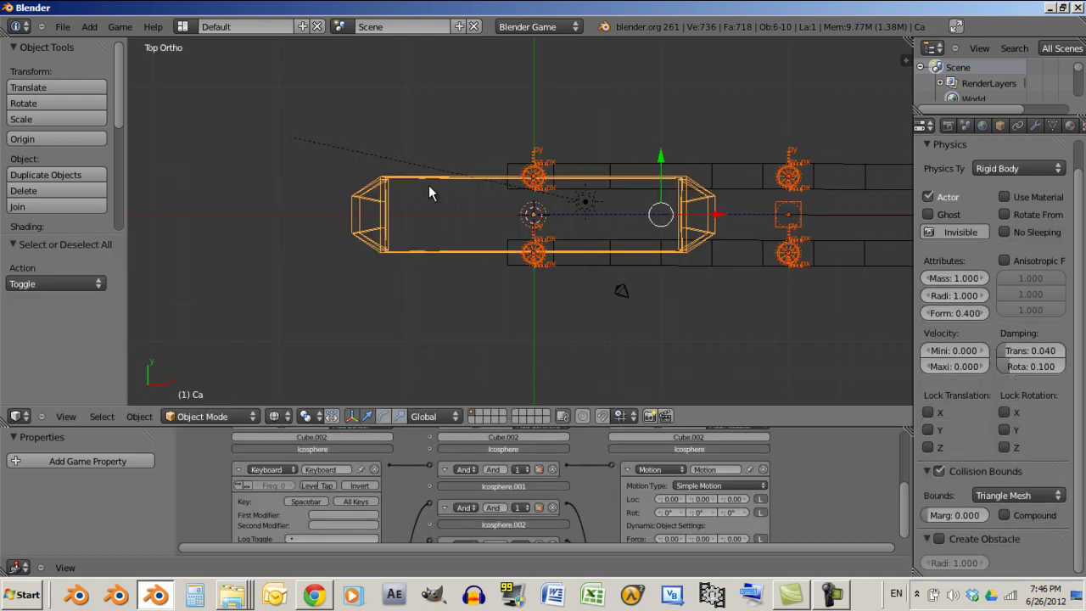
middle_click_drag(575, 230, 606, 199)
Duplicate the car and its wheels and move the copy to X -40
key("shift+d")
right_click(670, 206)
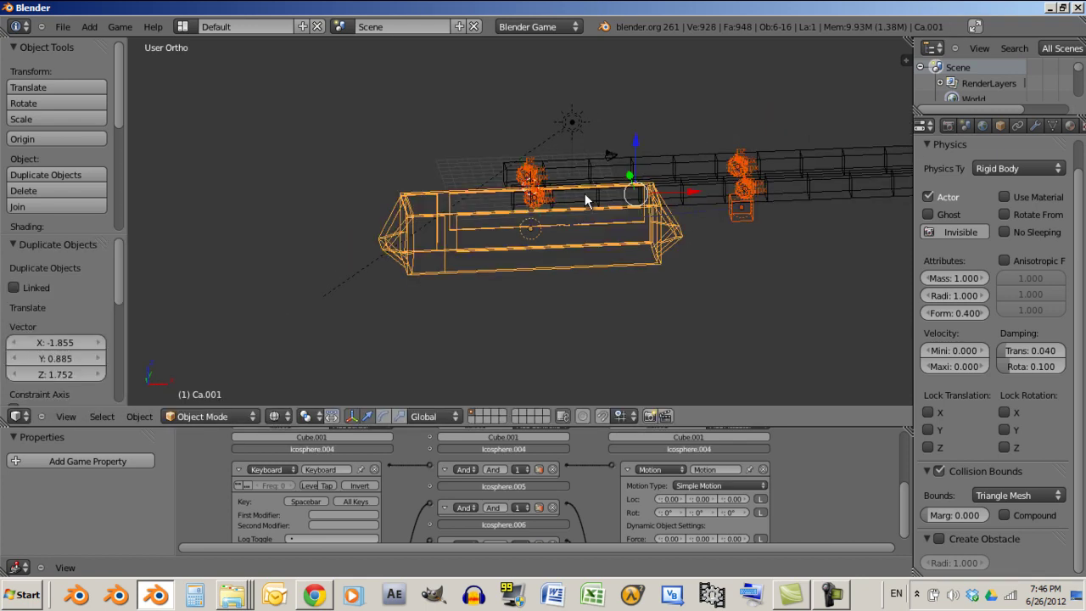
key("g")
key("x")
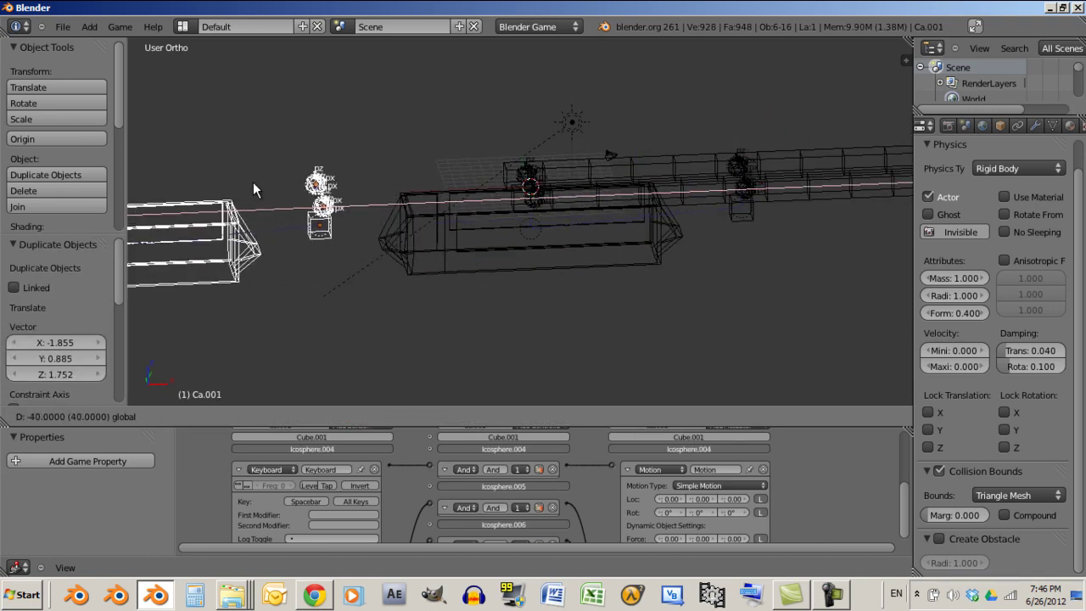
key("Return")
key("KP_Decimal")
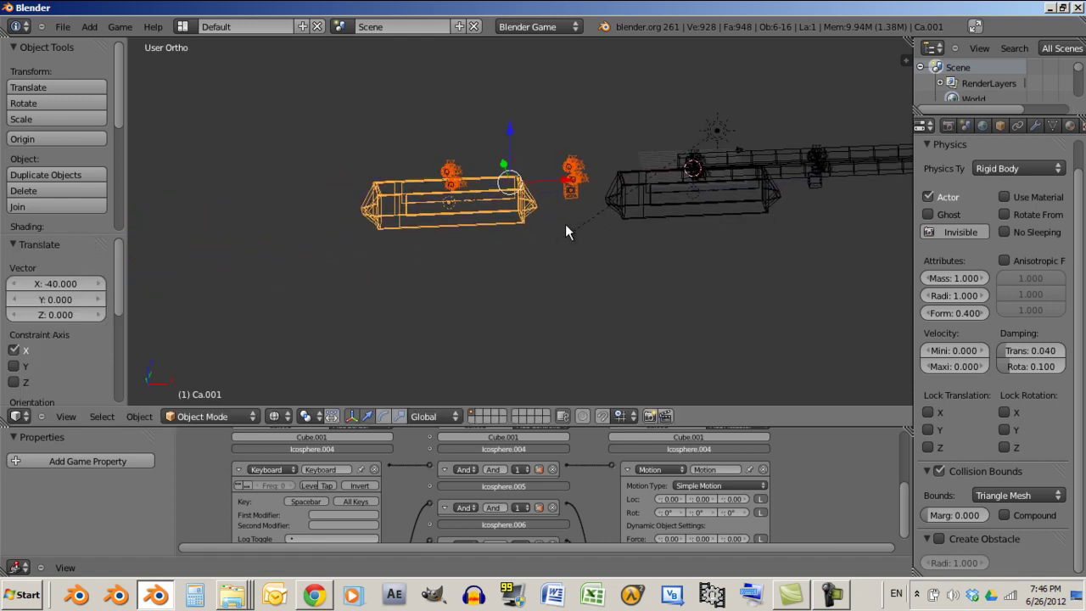
scroll(603, 246, "up", 2)
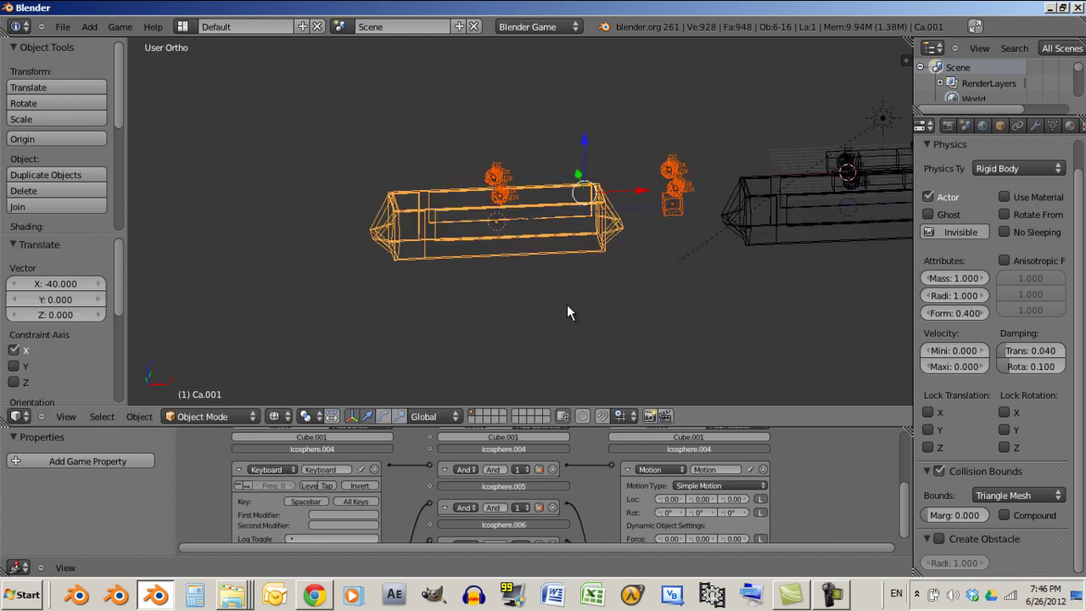
middle_click_drag(563, 249, 712, 290, "shift")
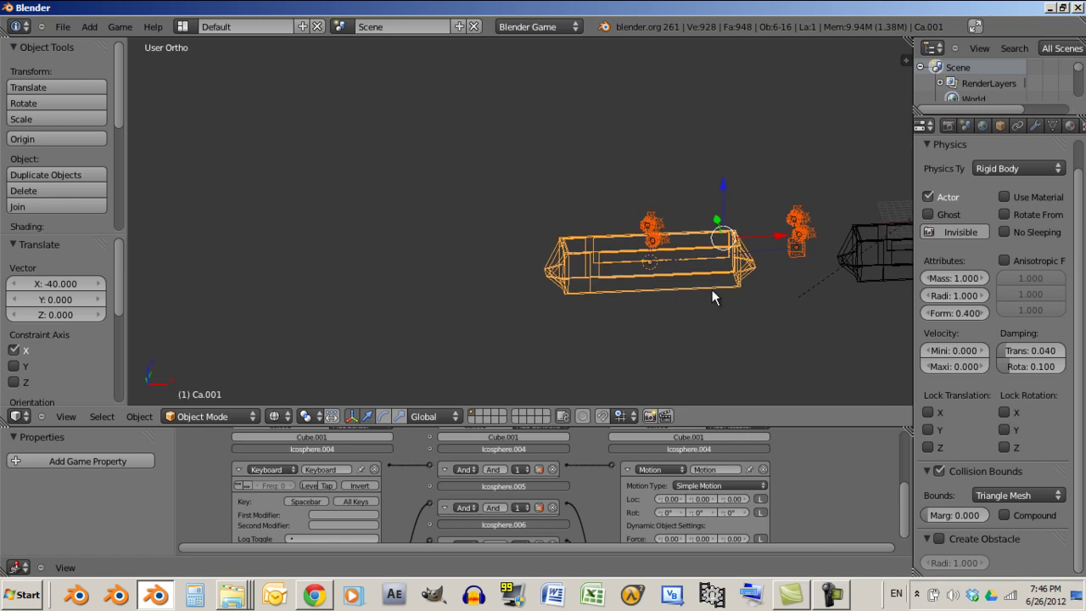
Duplicate the copy again and place the third car, Ca.002, further back along X
key("shift+d")
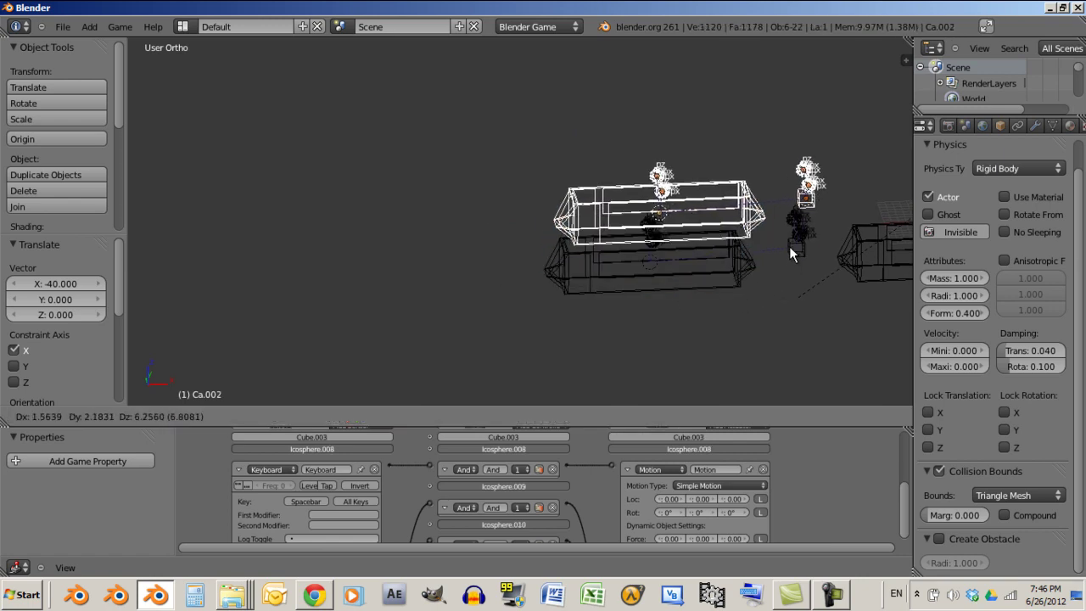
right_click(797, 241)
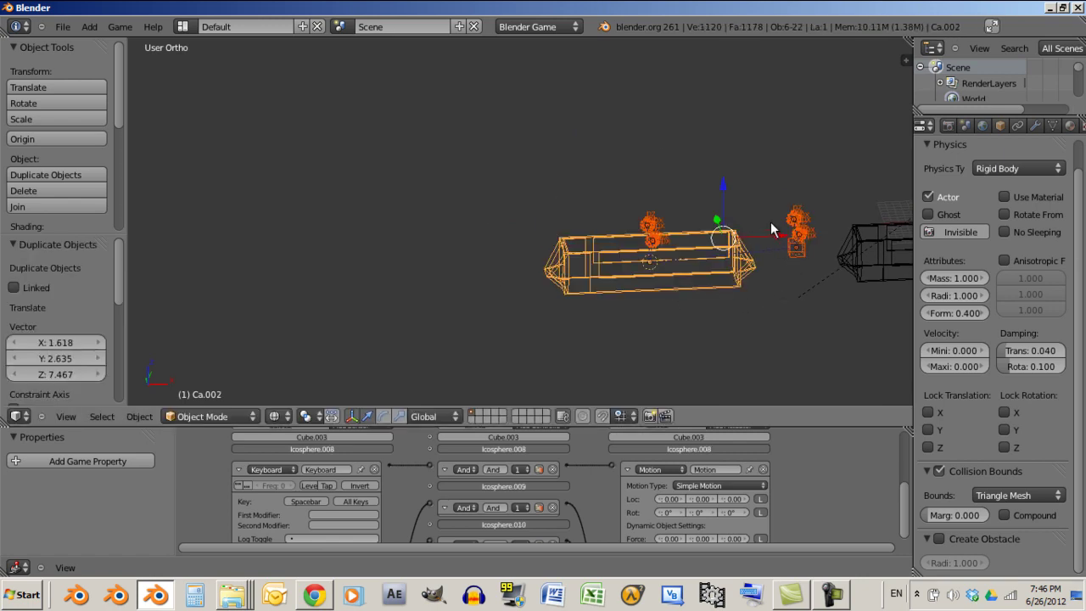
key("shift+d")
key("x")
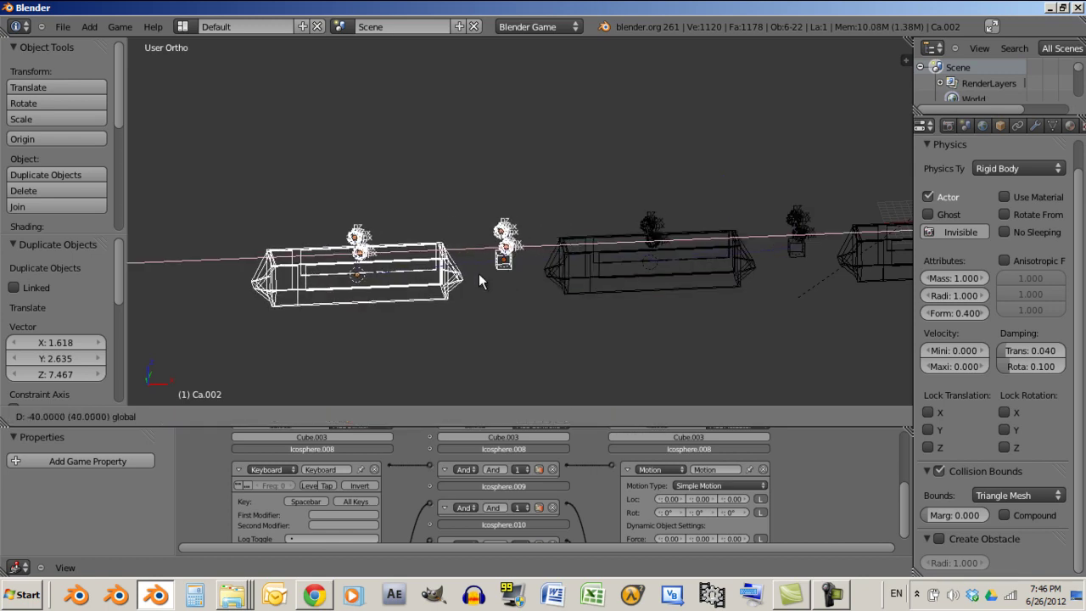
left_click(475, 276)
middle_click_drag(478, 283, 745, 208)
Slide the arrayed rail object along X to -54.725 beneath the cars
right_click(803, 170)
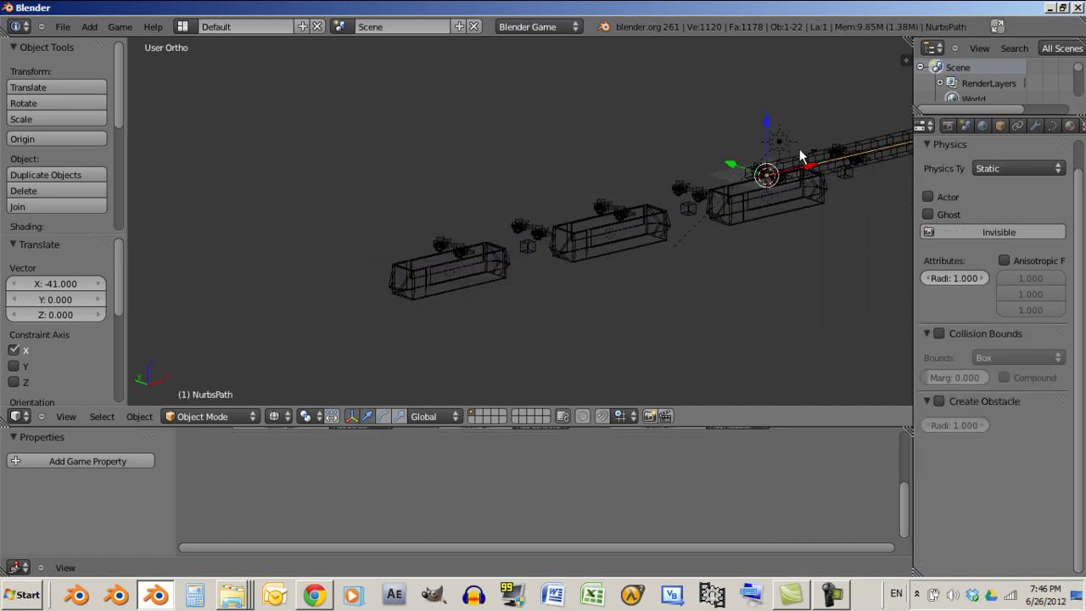
right_click(802, 170)
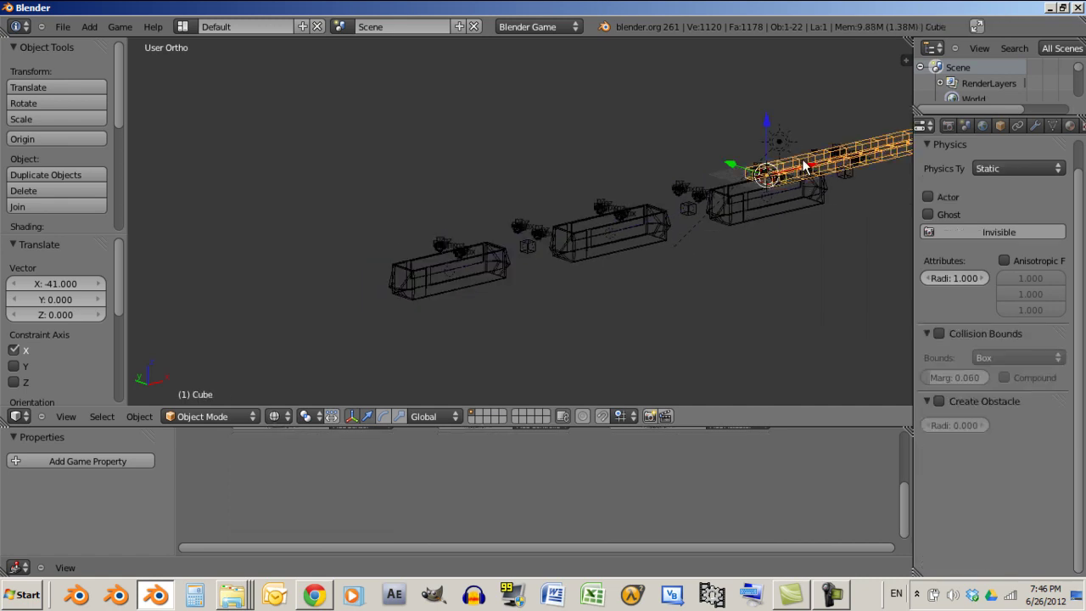
left_click(1035, 125)
left_click_drag(808, 168, 571, 229)
scroll(571, 229, "up", 3)
mouse_move(571, 229)
middle_mouse_down()
mouse_move(540, 304)
mouse_move(498, 272)
mouse_move(521, 277)
mouse_move(543, 238)
mouse_move(553, 241)
mouse_move(478, 222)
mouse_move(451, 237)
mouse_move(587, 241)
middle_mouse_up()
Switch to perspective, run the game to test the train, then inspect it
key("KP_5")
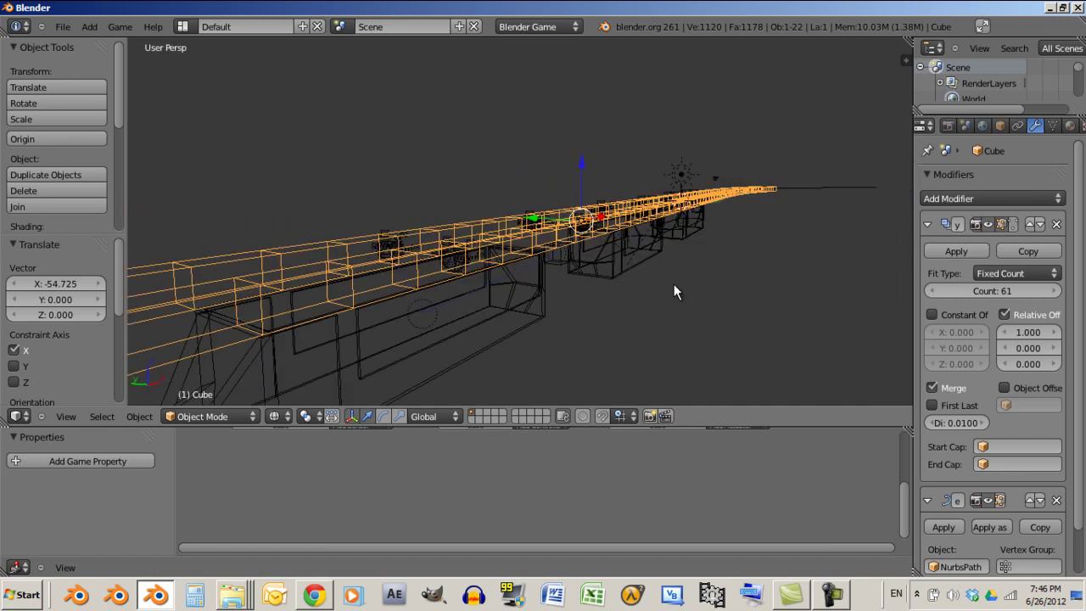
key("p")
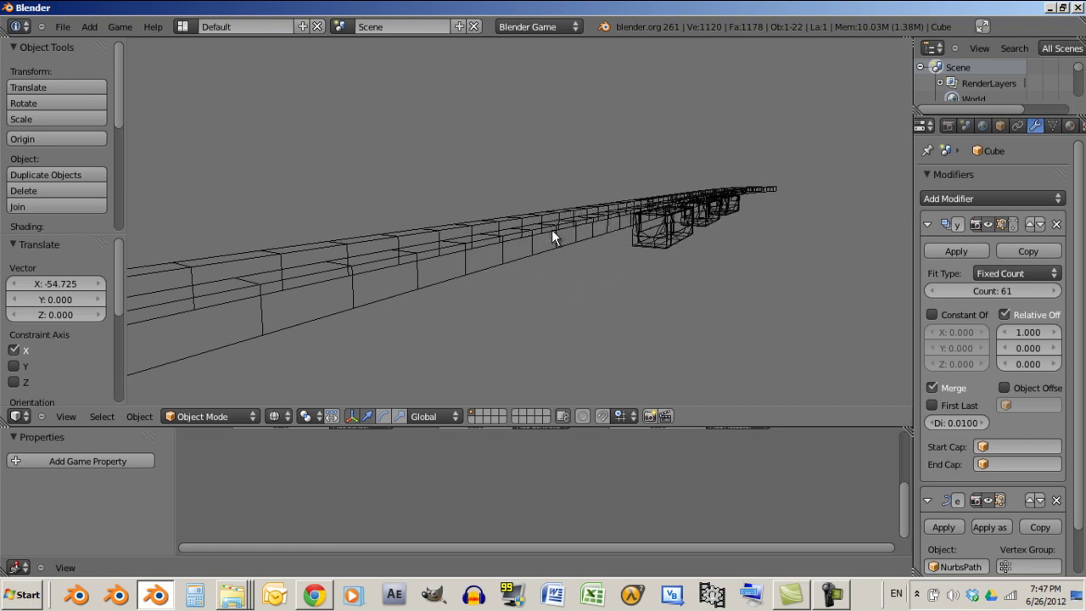
key("Escape")
middle_click_drag(552, 229, 633, 169)
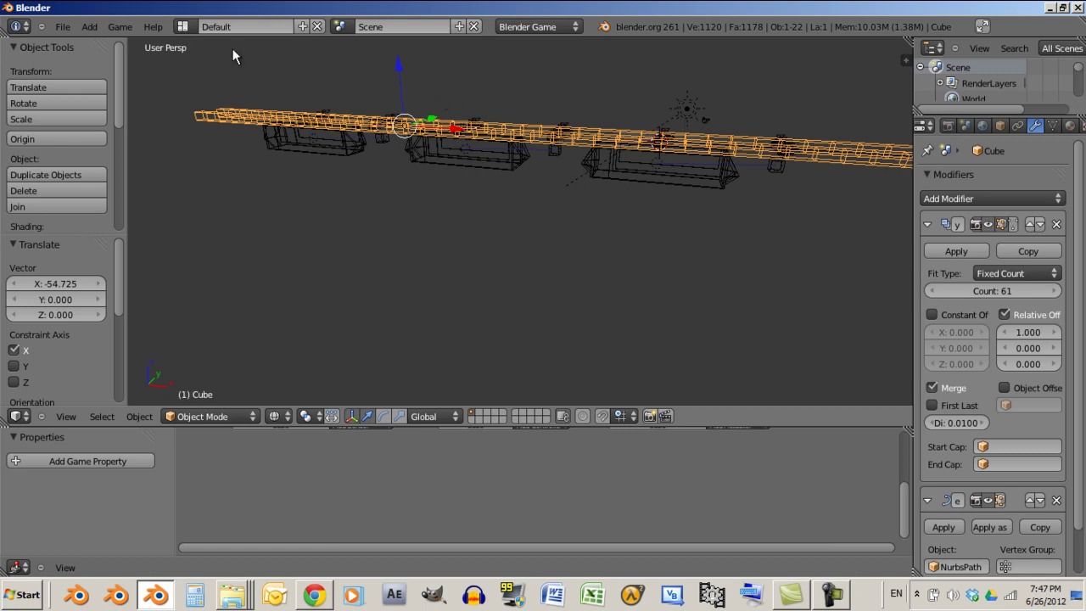
middle_click_drag(477, 219, 530, 197)
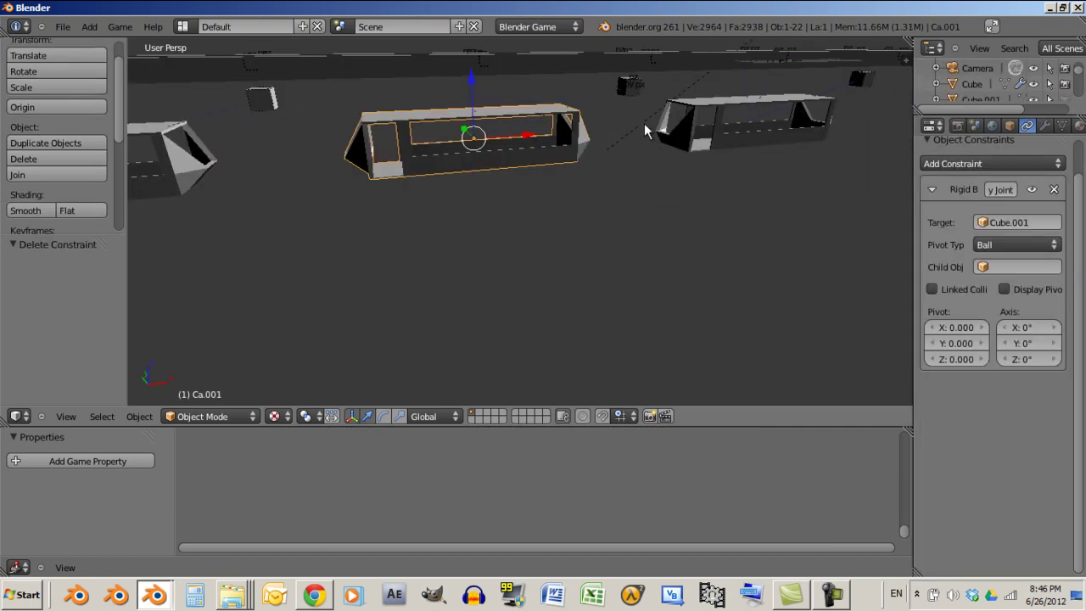
Add a second Rigid Body Joint to car Ca targeting Cube.001
right_click(679, 134)
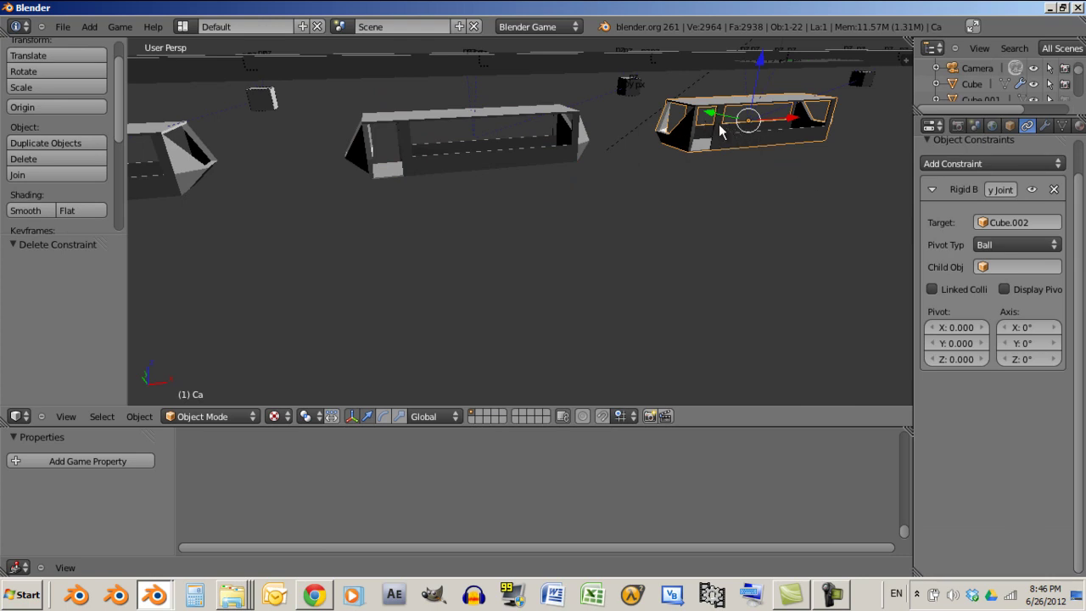
right_click(628, 86)
right_click(764, 115)
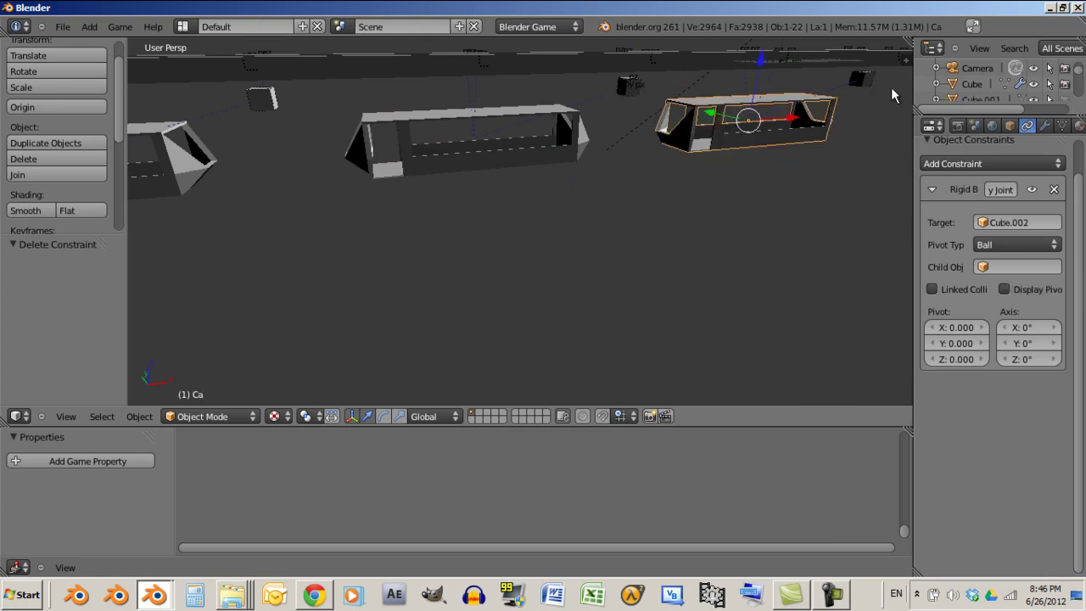
left_click(1006, 163)
left_click(1018, 284)
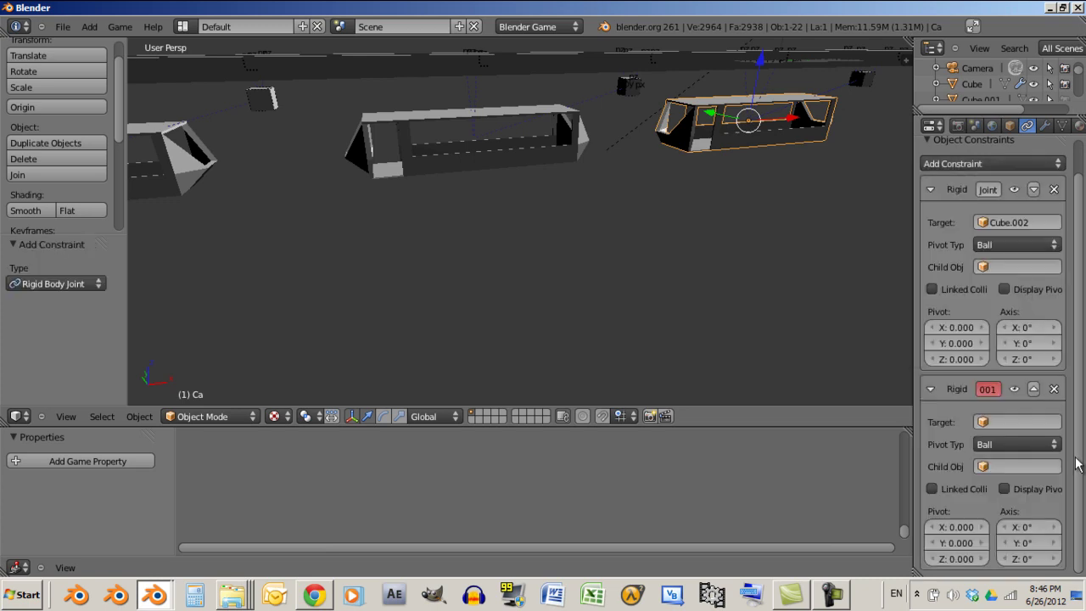
right_click(637, 87)
right_click(728, 123)
left_click(991, 422)
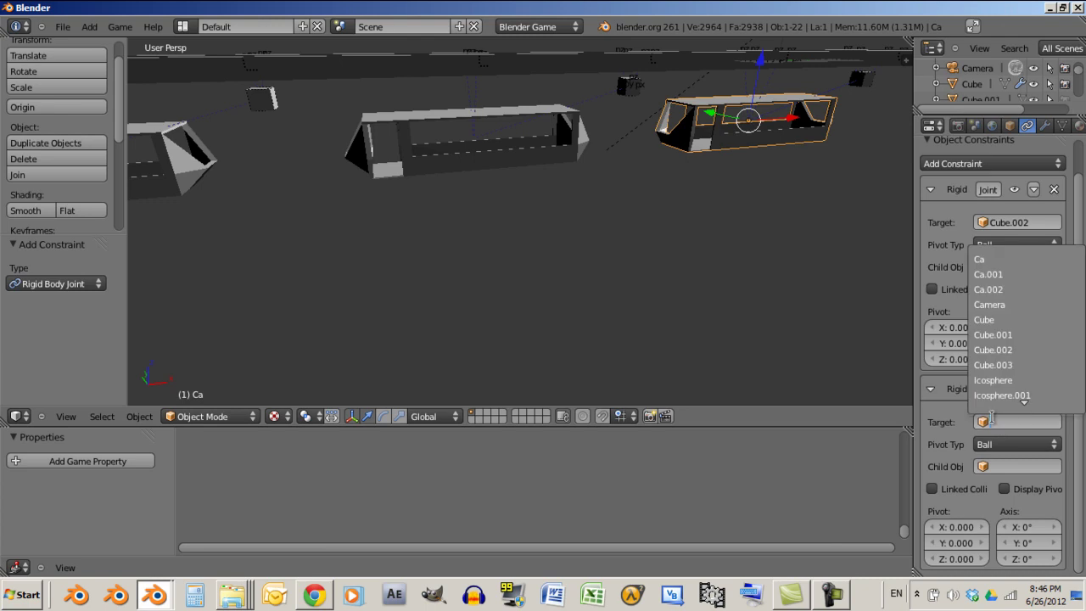
type("cu")
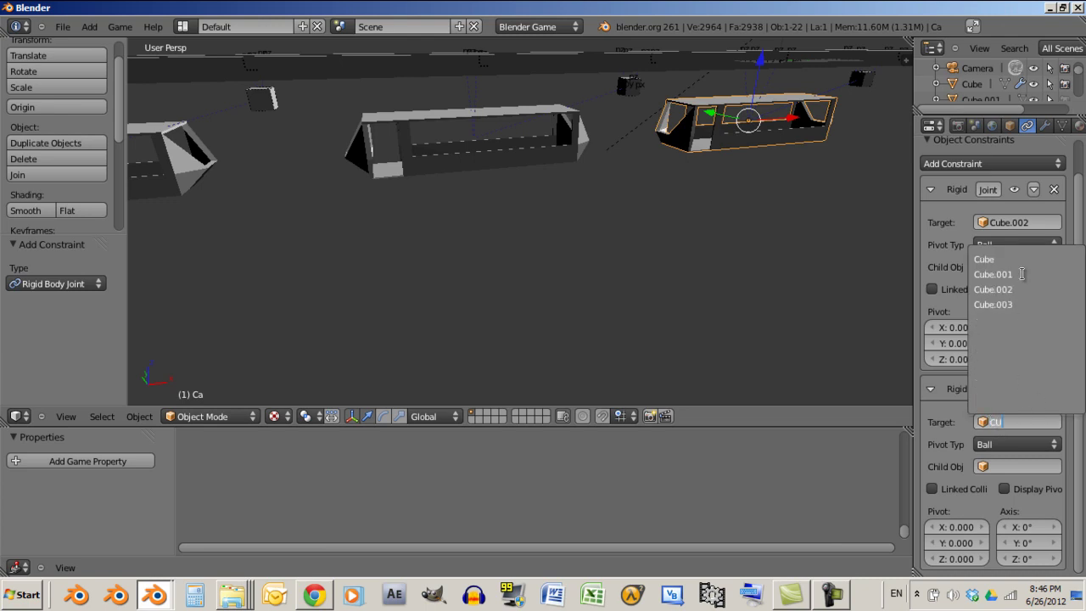
left_click(1012, 277)
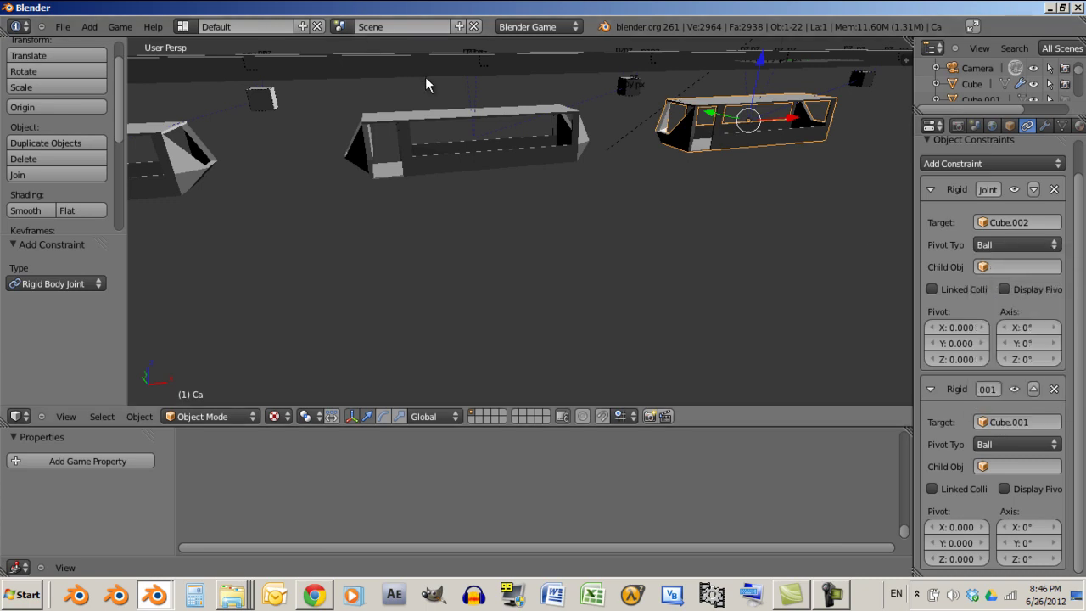
Give the middle car Ca.001 a new Rigid Body Joint, removing a mistaken Script constraint
right_click(448, 109)
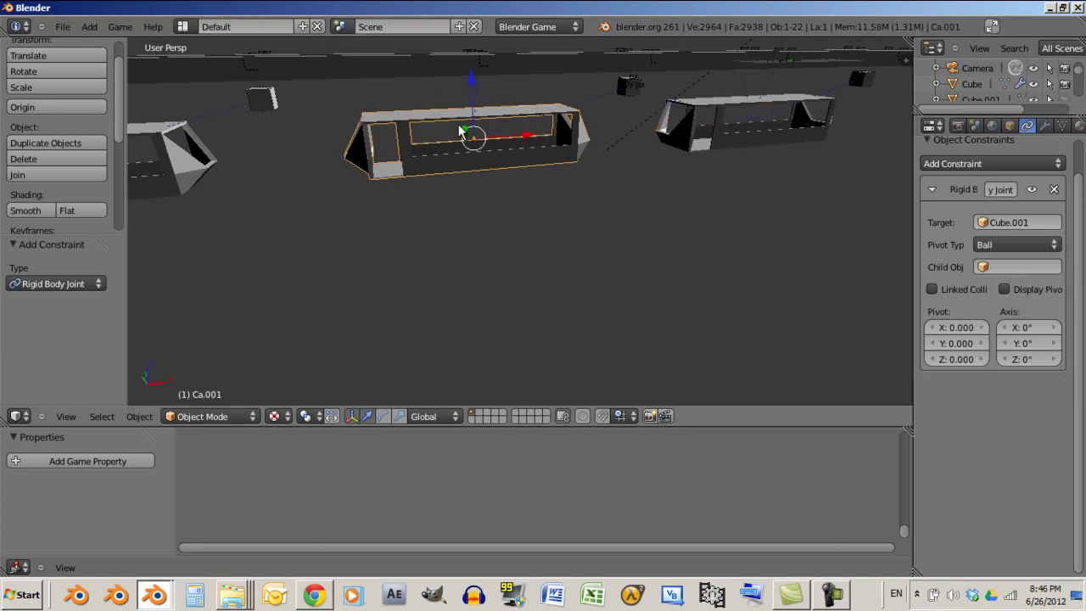
left_click(944, 164)
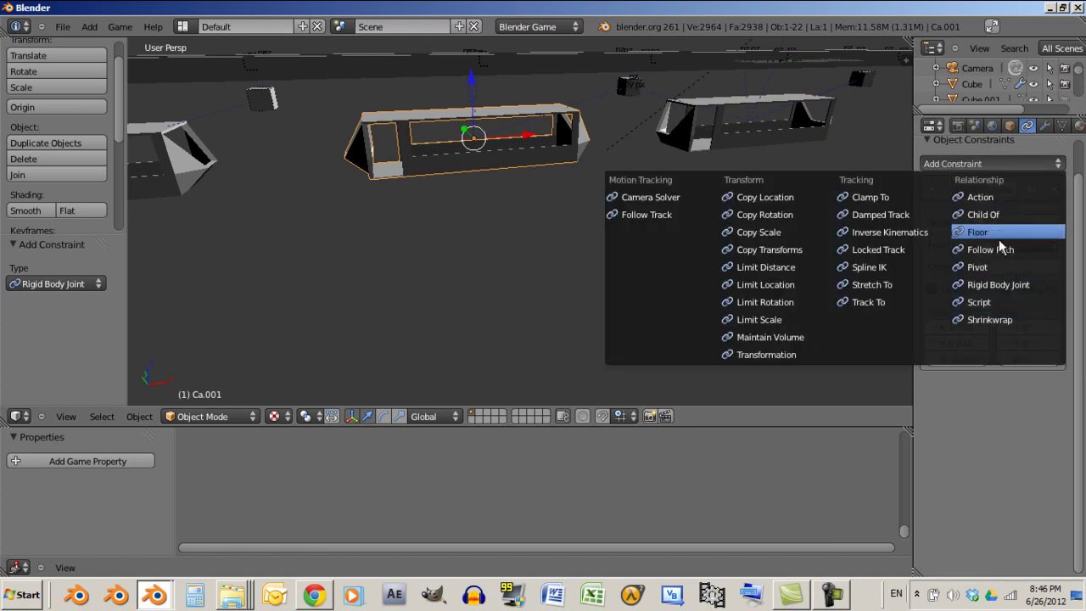
left_click(1008, 301)
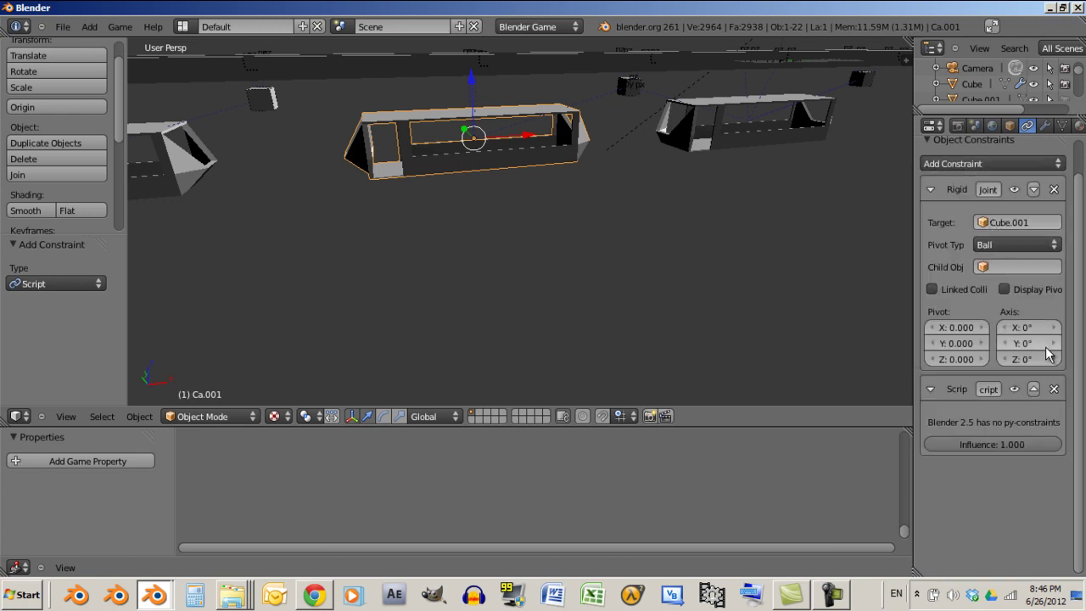
left_click(1053, 390)
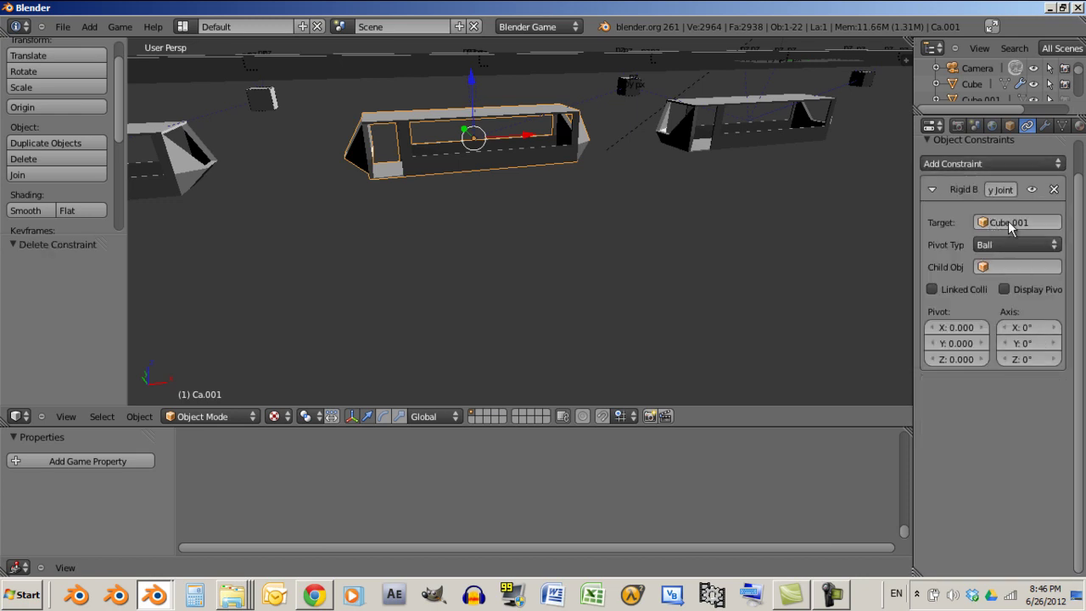
left_click(943, 164)
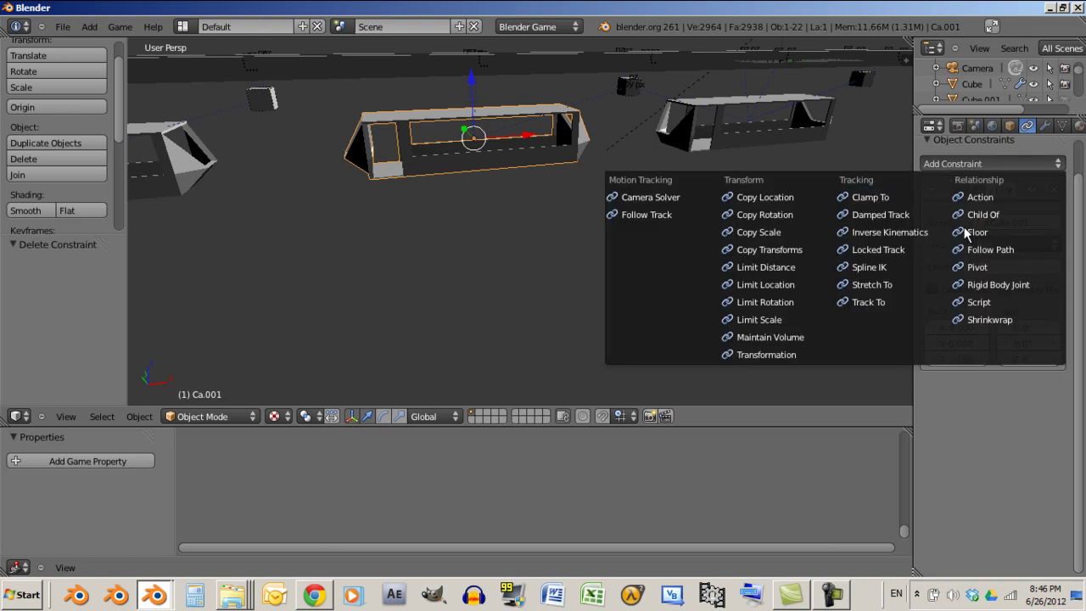
left_click(976, 279)
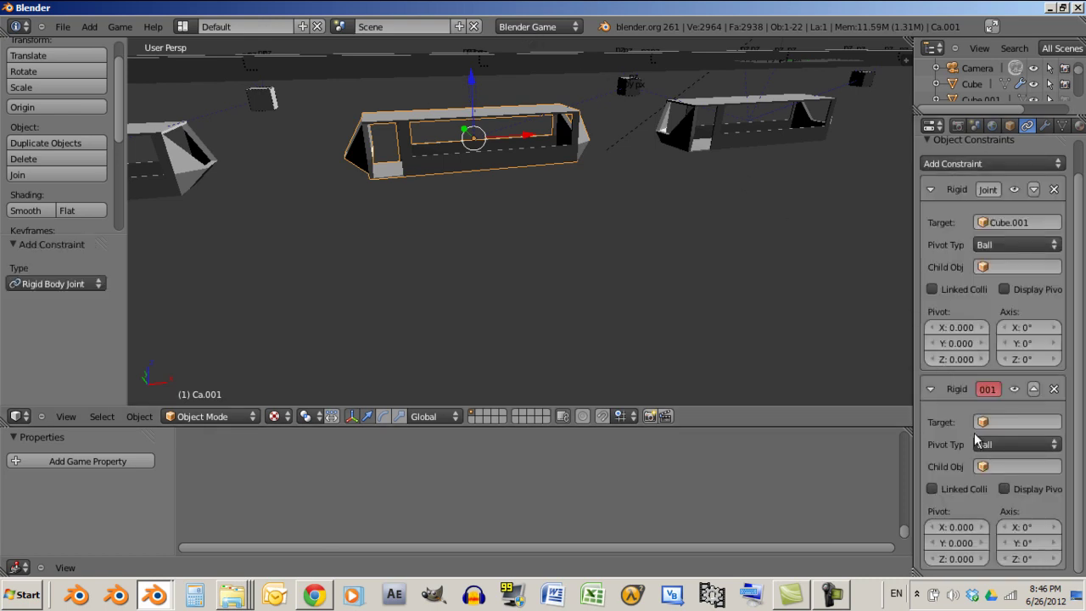
Point Ca.001's joints at Cube.002 and Cube.003, then run a quick game test
left_click(1016, 266)
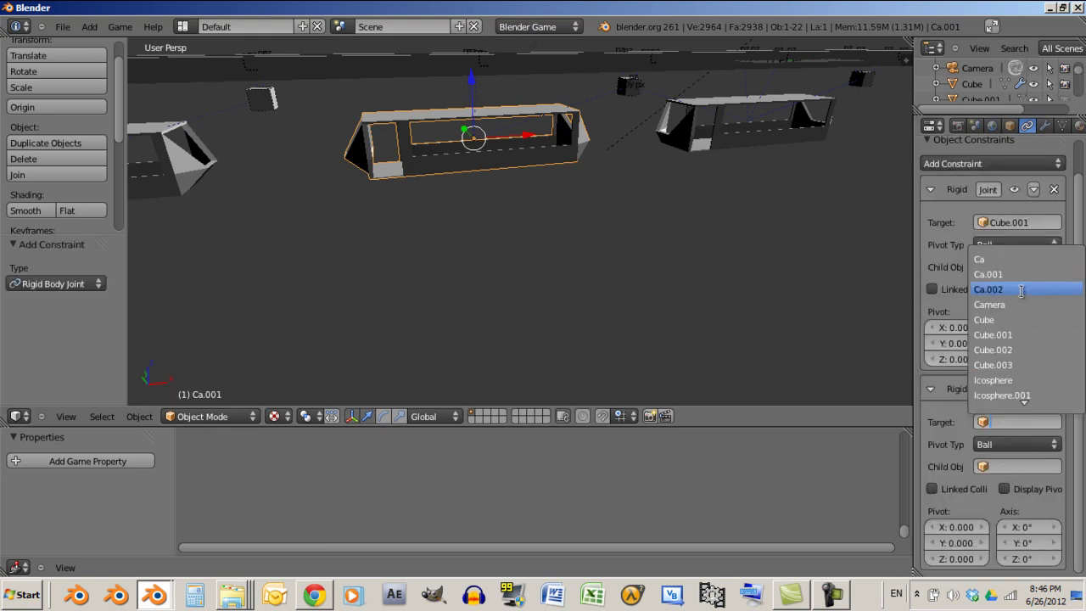
type("Cube")
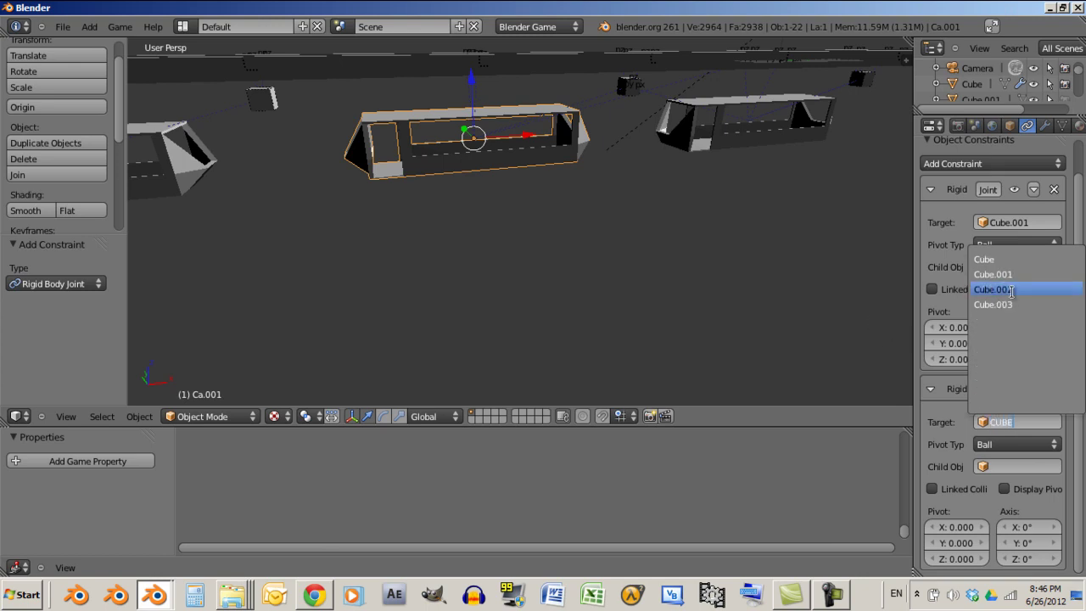
left_click(991, 290)
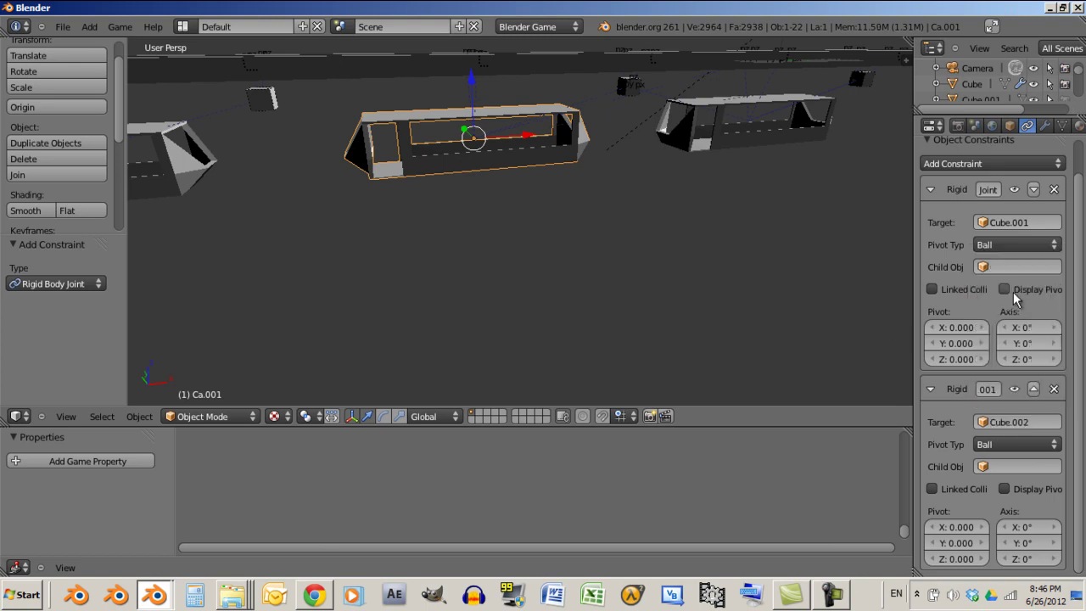
right_click(272, 103)
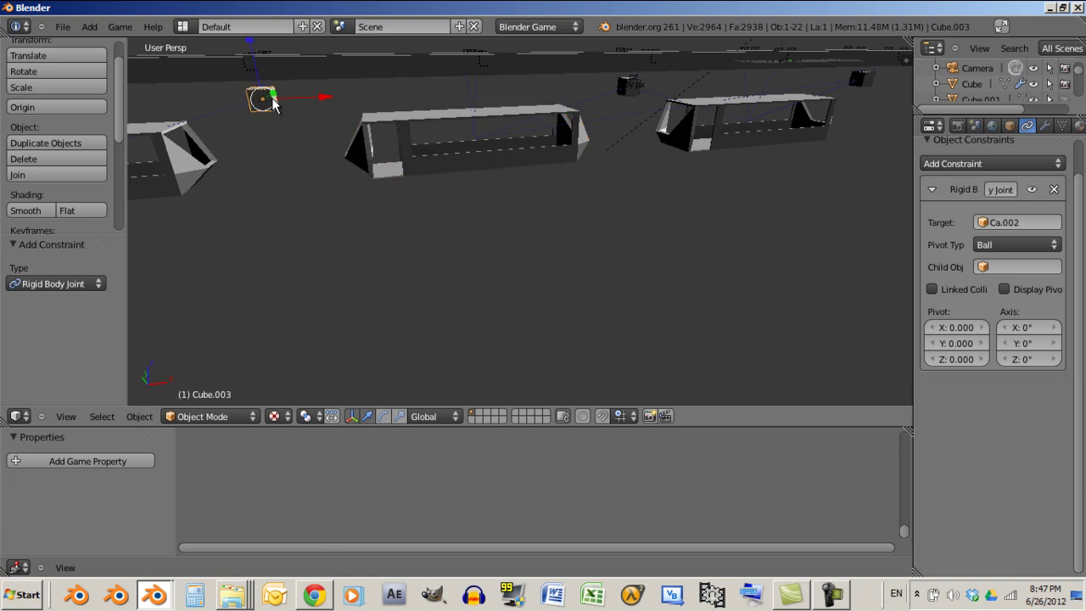
right_click(460, 123)
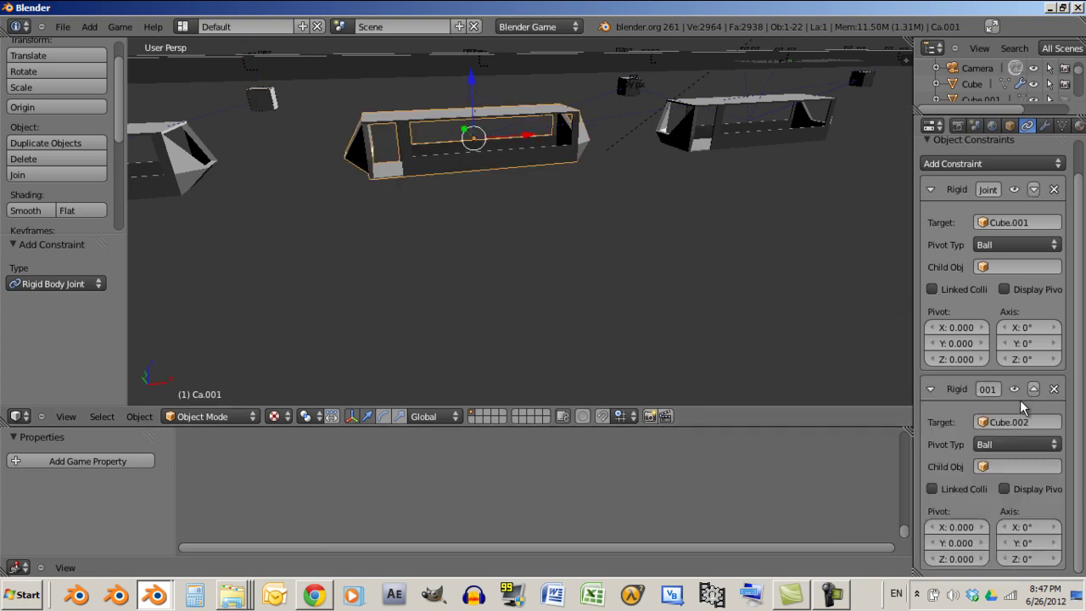
left_click(1034, 423)
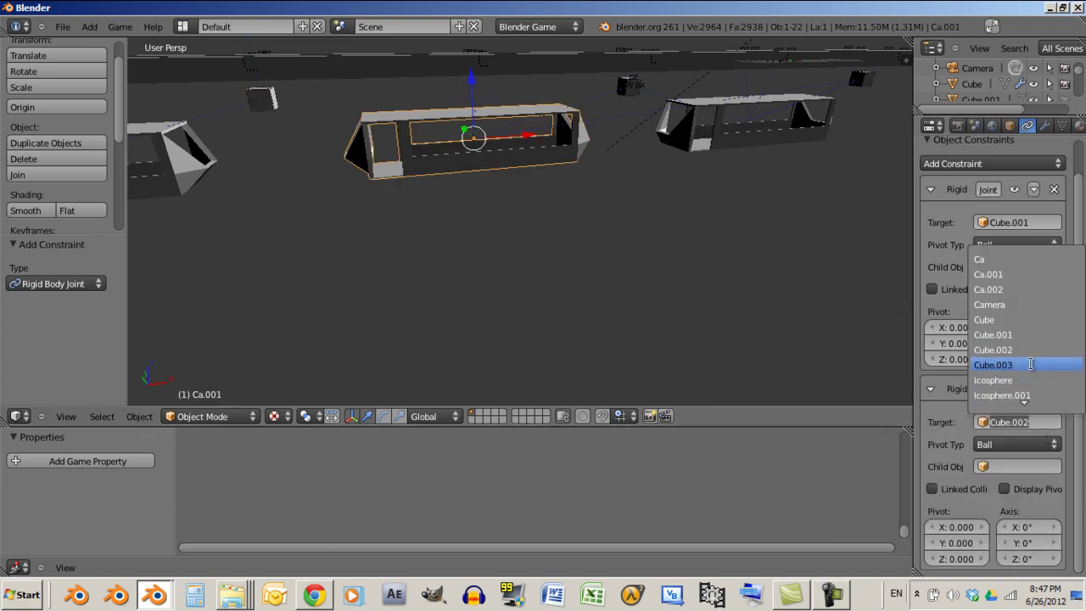
left_click(995, 365)
key("p")
key("Escape")
In wireframe view, show car Ca's first joint pivot and shift its X to -0.992
right_click(715, 142)
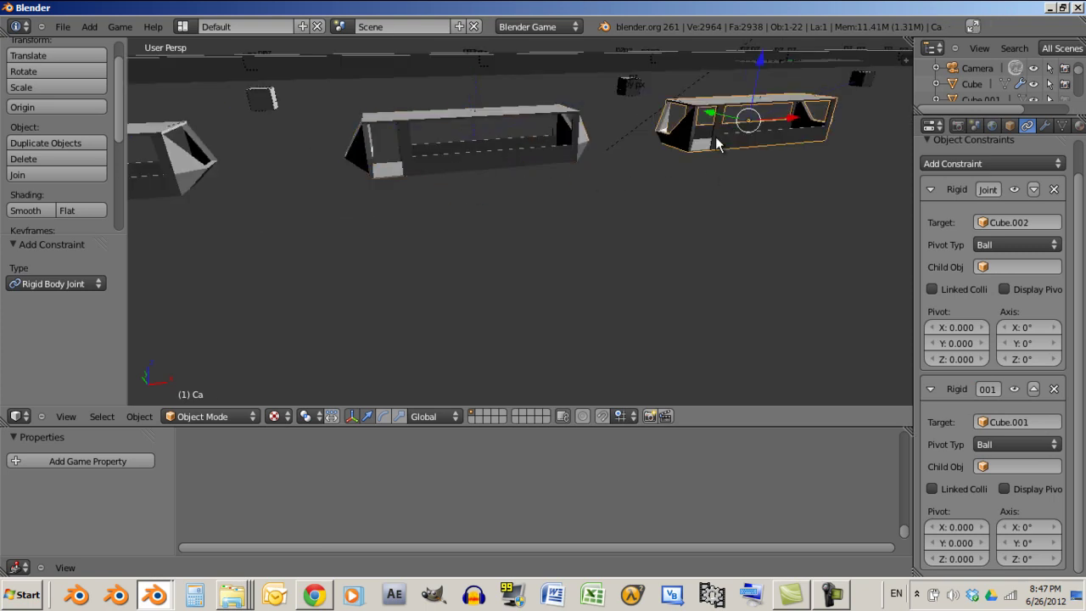
key("z")
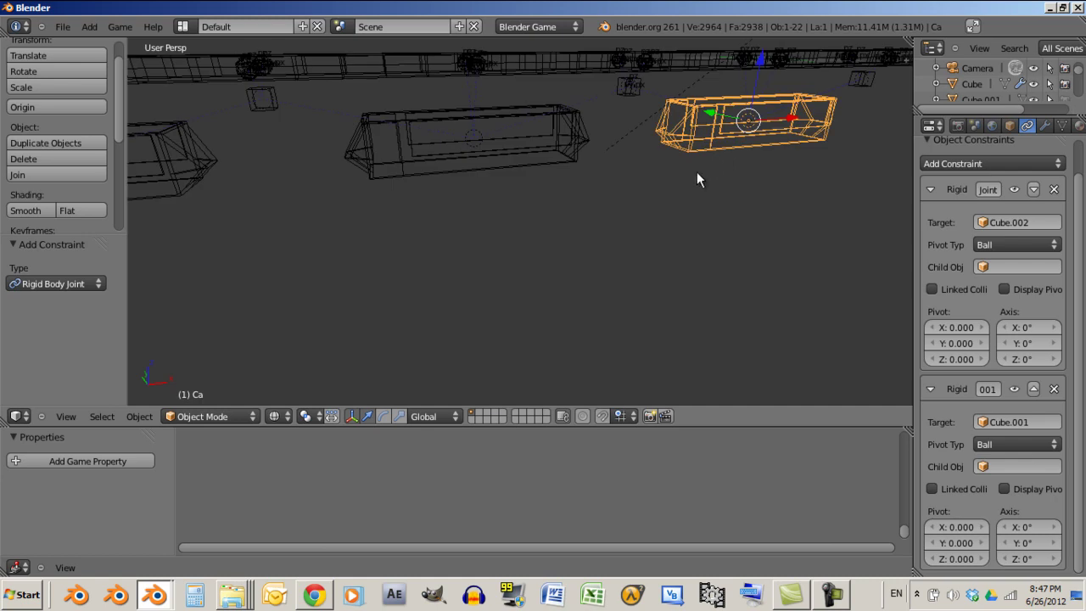
scroll(729, 151, "down", 3)
scroll(677, 177, "up", 4)
middle_click_drag(679, 181, 660, 202)
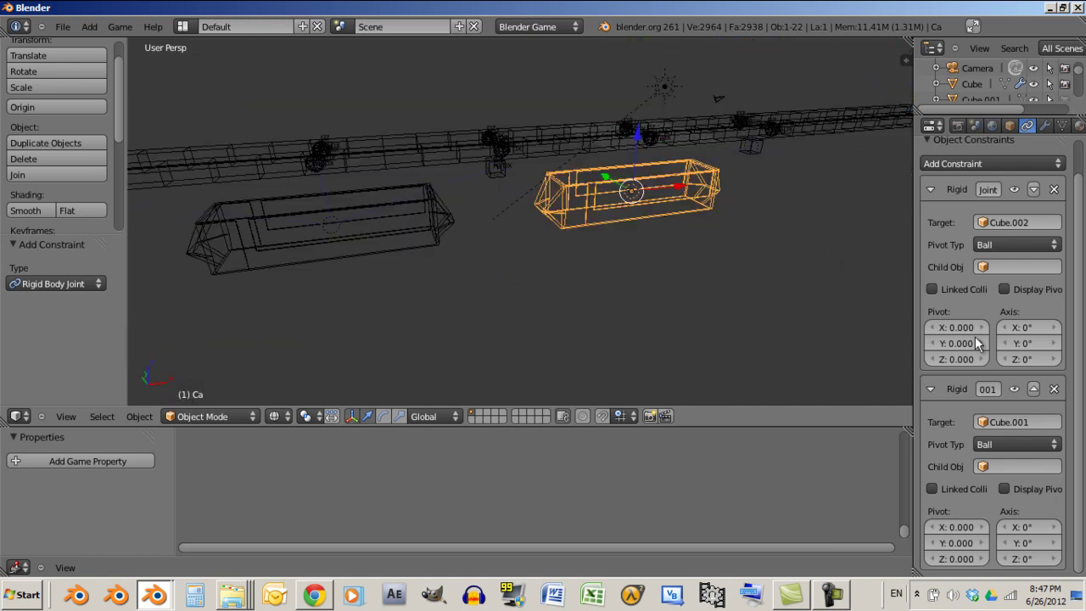
scroll(1049, 356, "up", 1)
left_click(1047, 323)
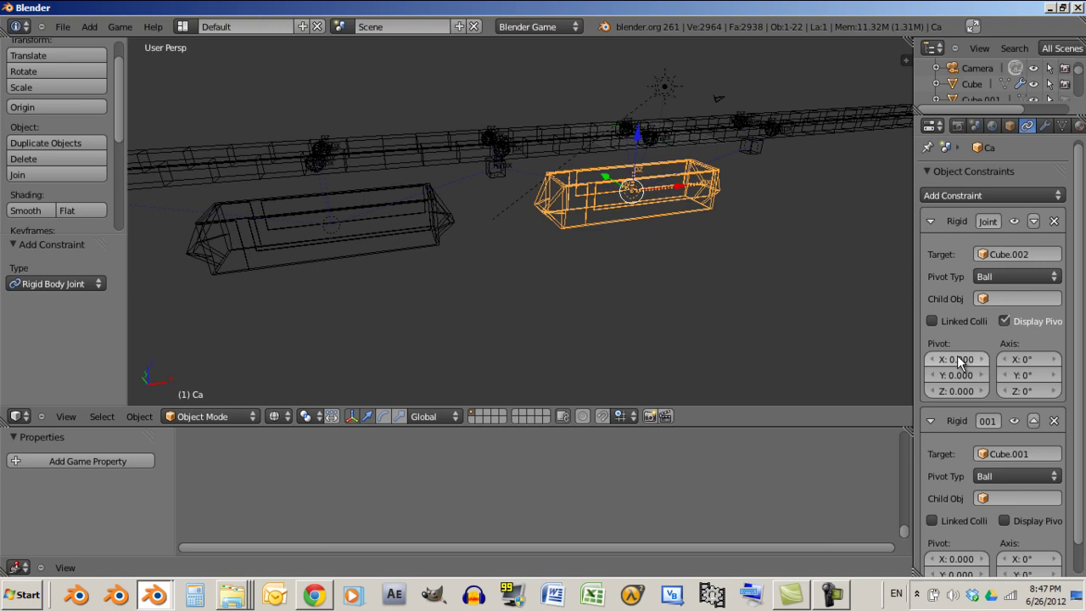
left_click_drag(949, 361, 908, 361)
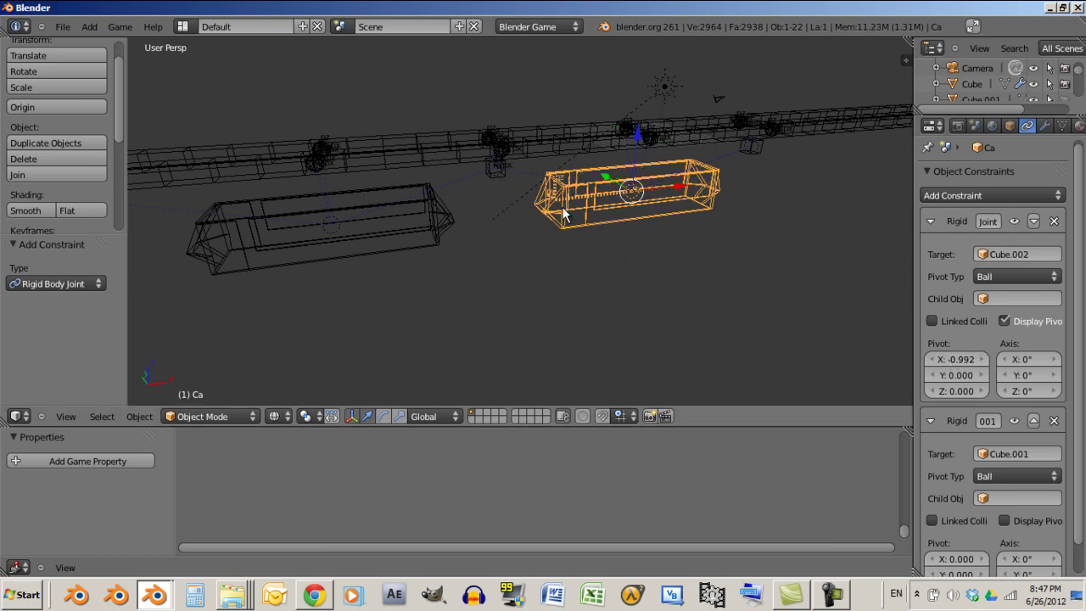
Hide and reset Ca's first joint pivot X to 0, then display and slide its second joint pivot
right_click(377, 212)
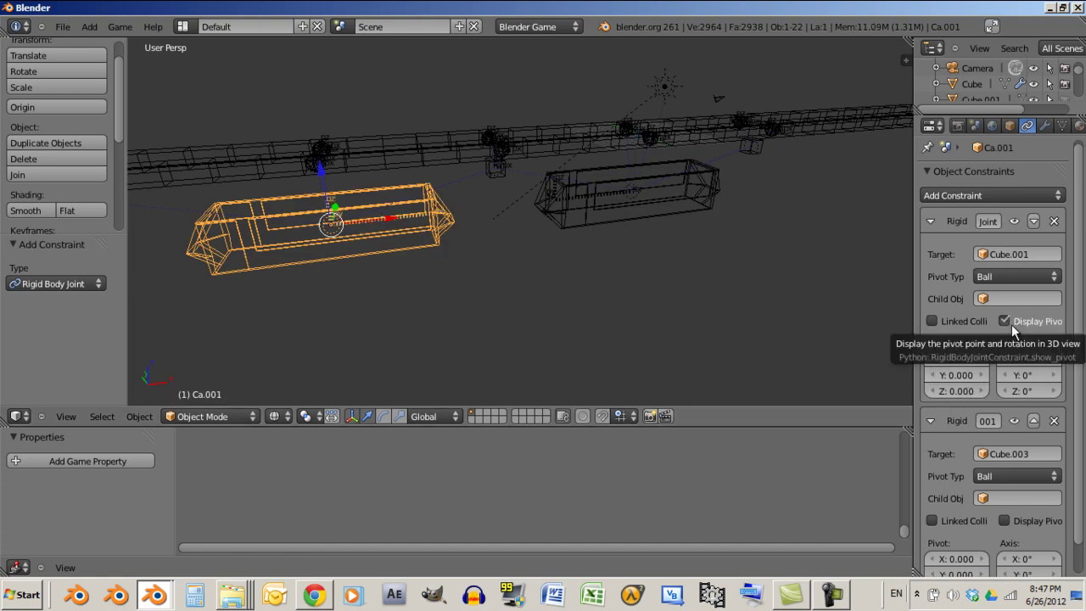
right_click(637, 205)
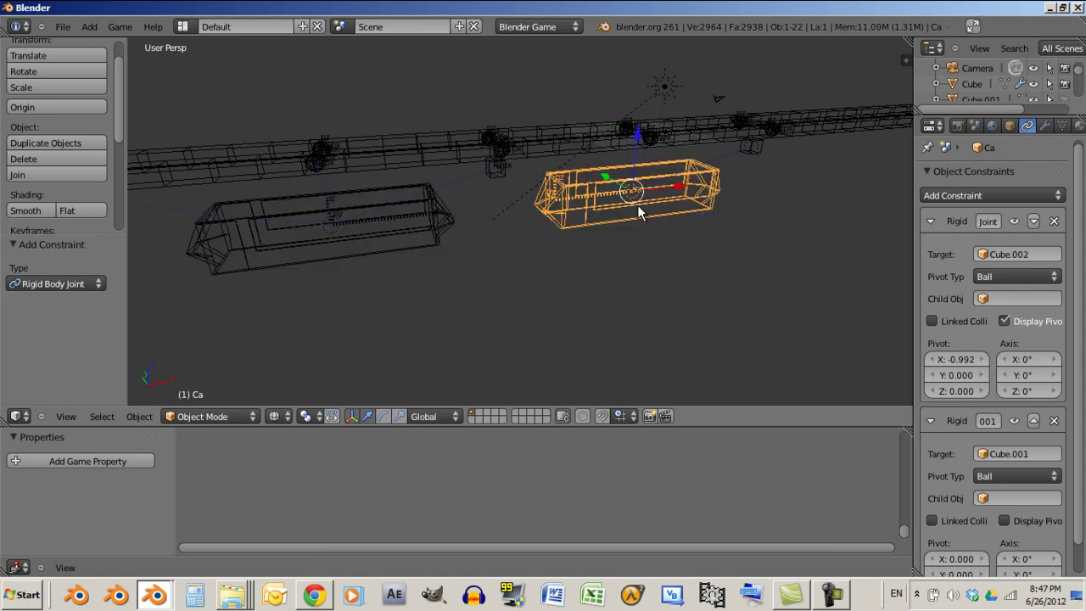
left_click(1022, 321)
key("BackSpace")
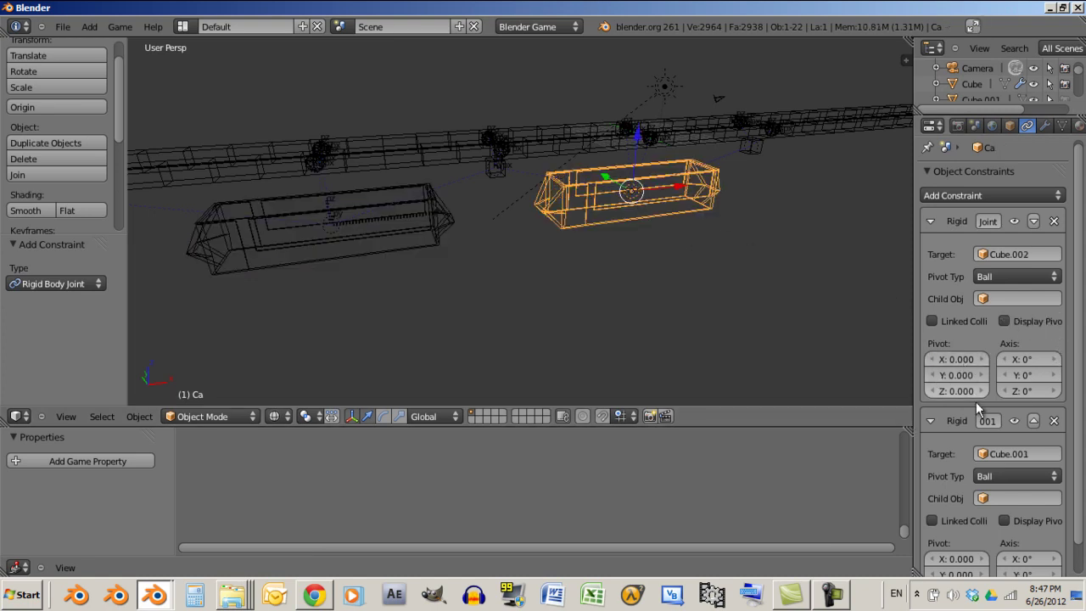
scroll(980, 403, "down", 1)
left_click_drag(966, 529, 958, 529)
left_click(1005, 490)
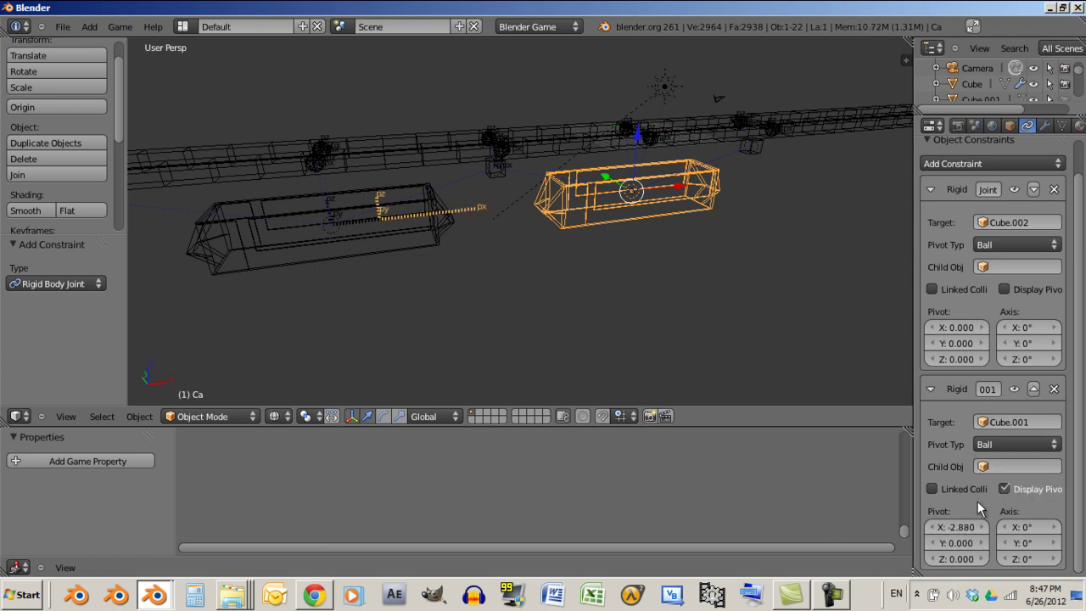
left_click_drag(961, 521, 973, 521)
On Ca.001, display the second joint's pivot and set its X to -1.160
right_click(458, 255)
key("g")
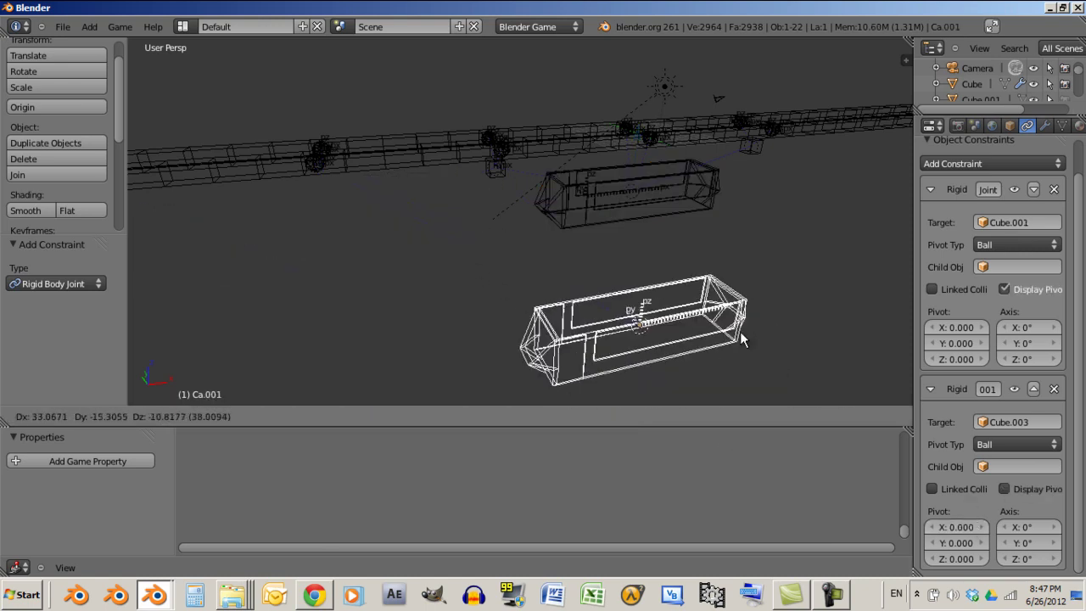
right_click(829, 367)
left_click(1004, 488)
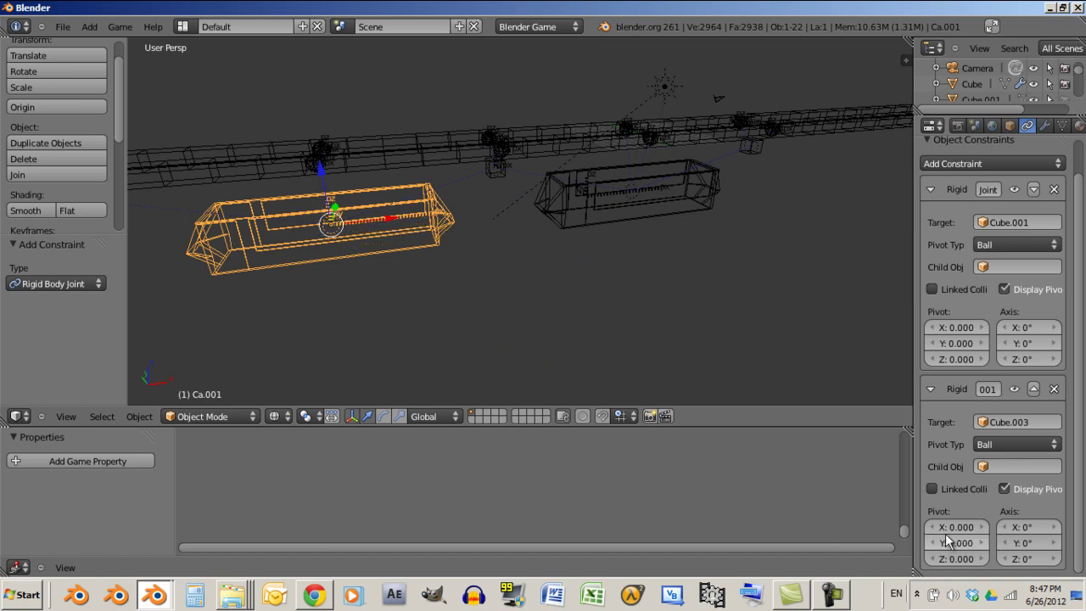
mouse_move(951, 528)
left_mouse_down()
mouse_move(921, 533)
mouse_move(944, 543)
left_mouse_up()
middle_click_drag(718, 319, 509, 287)
Press P to run tram.blend in the game engine from the camera view, with framerate profile shown
key("p")
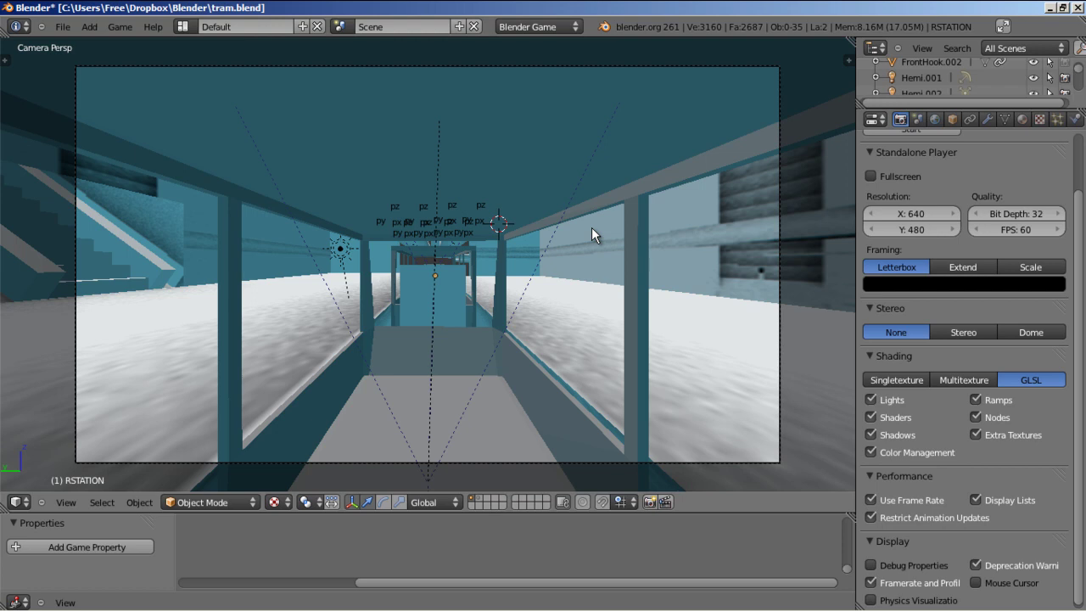
key("p")
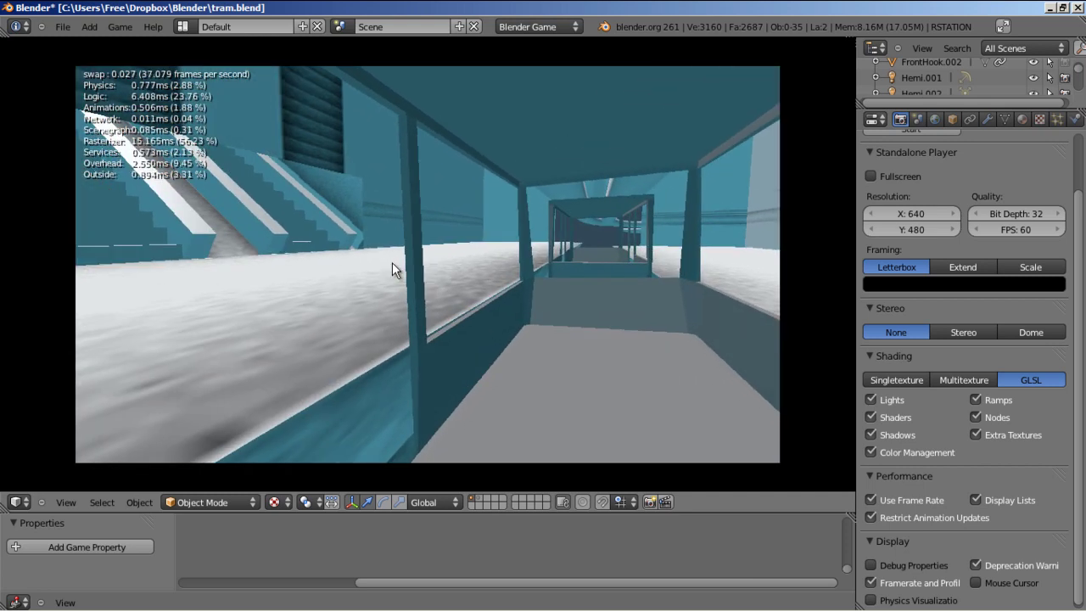